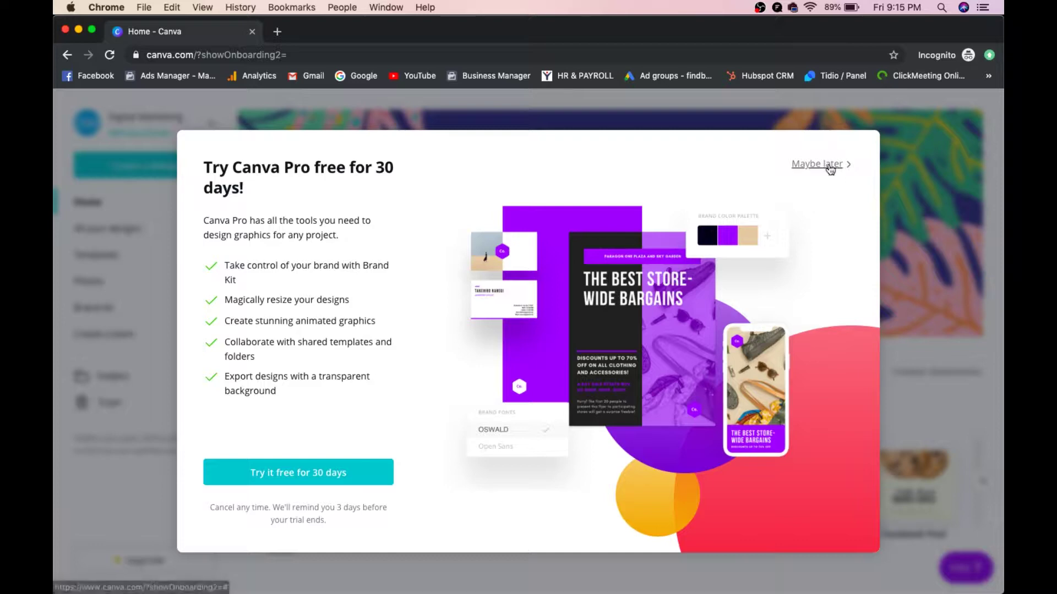
Step: Decline the Canva Pro trial and enter a teammate's e-mail address in the first invite field
{"action": "left_click", "coordinate": [830, 169]}
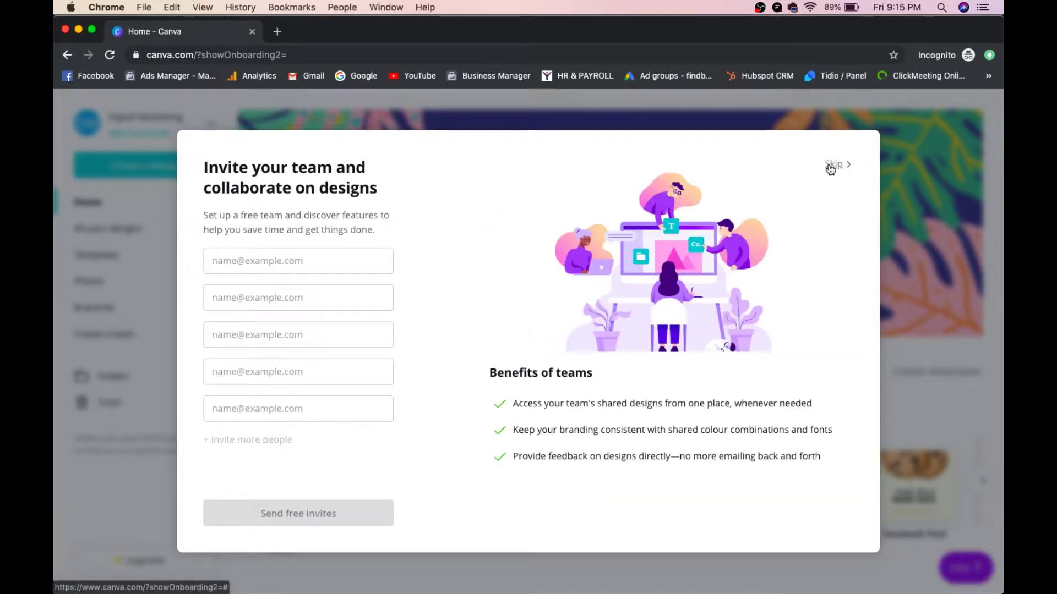
{"action": "left_click", "coordinate": [277, 267]}
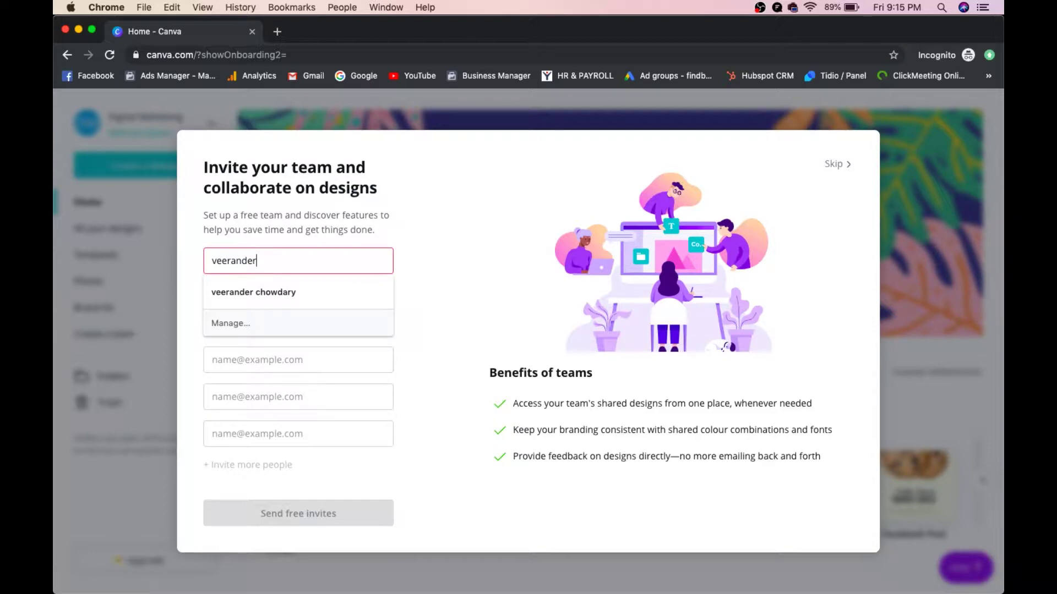
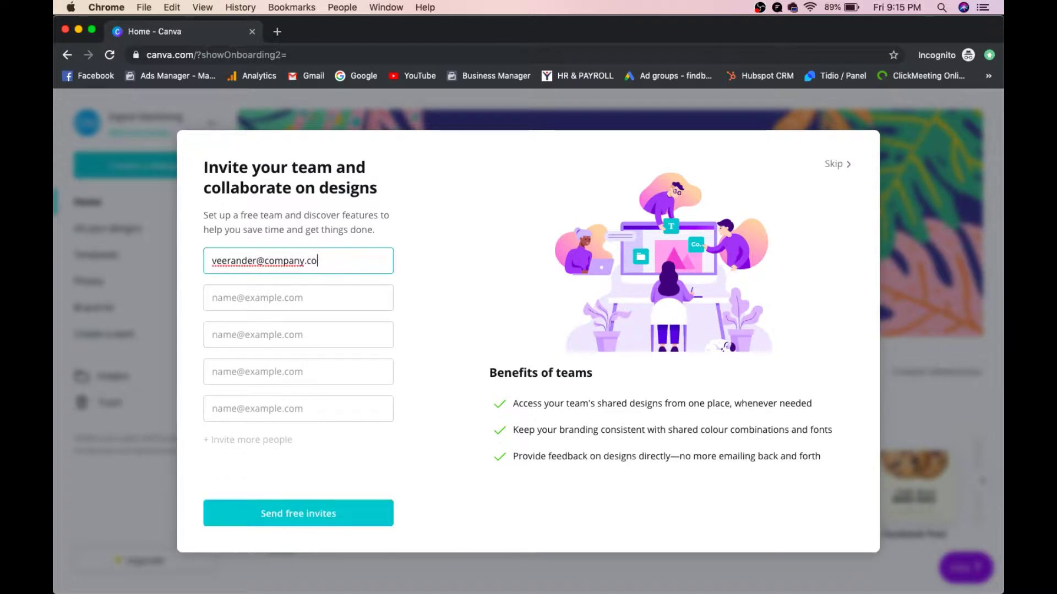
Step: Dismiss the browser's autofill suggestions and skip inviting teammates
{"action": "left_click", "coordinate": [275, 301]}
{"action": "key", "text": "Down"}
{"action": "key", "text": "Escape"}
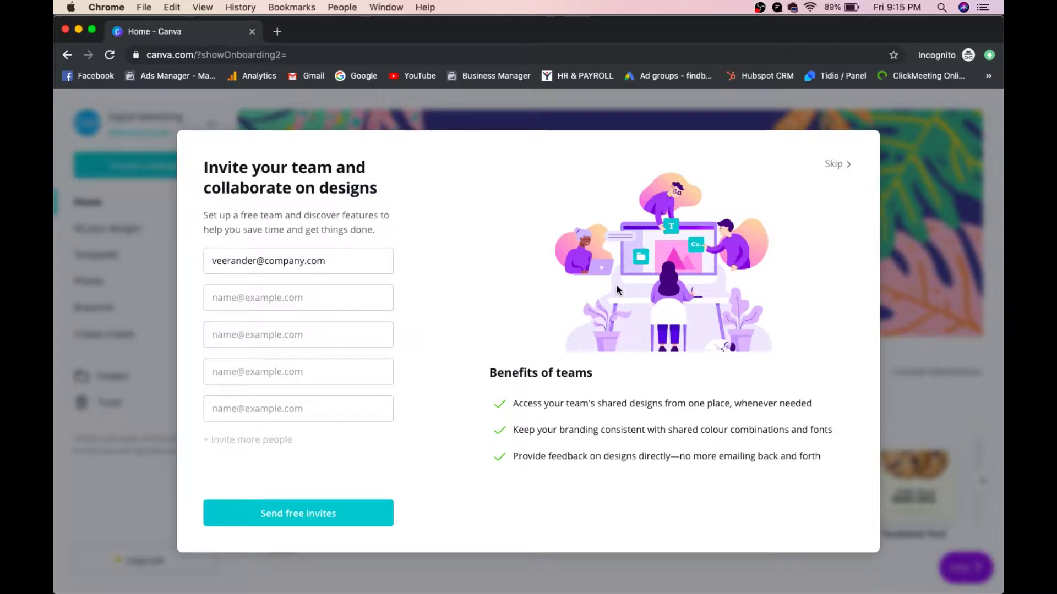
{"action": "left_click", "coordinate": [833, 164]}
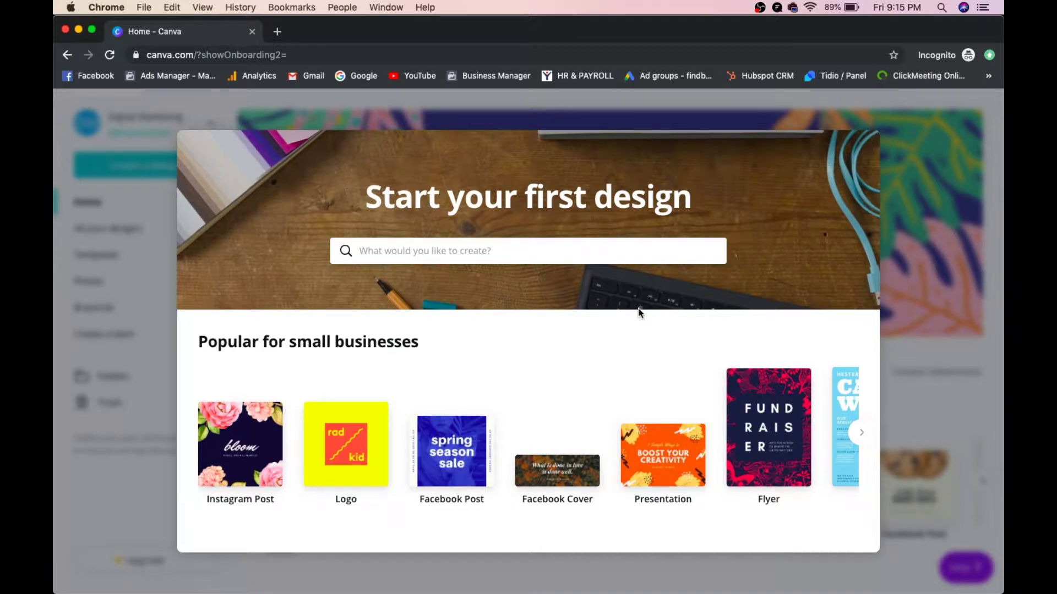
Step: Start a Facebook Post design, close the tutorial, and title it 'Digital Marketing'
{"action": "left_click", "coordinate": [454, 430]}
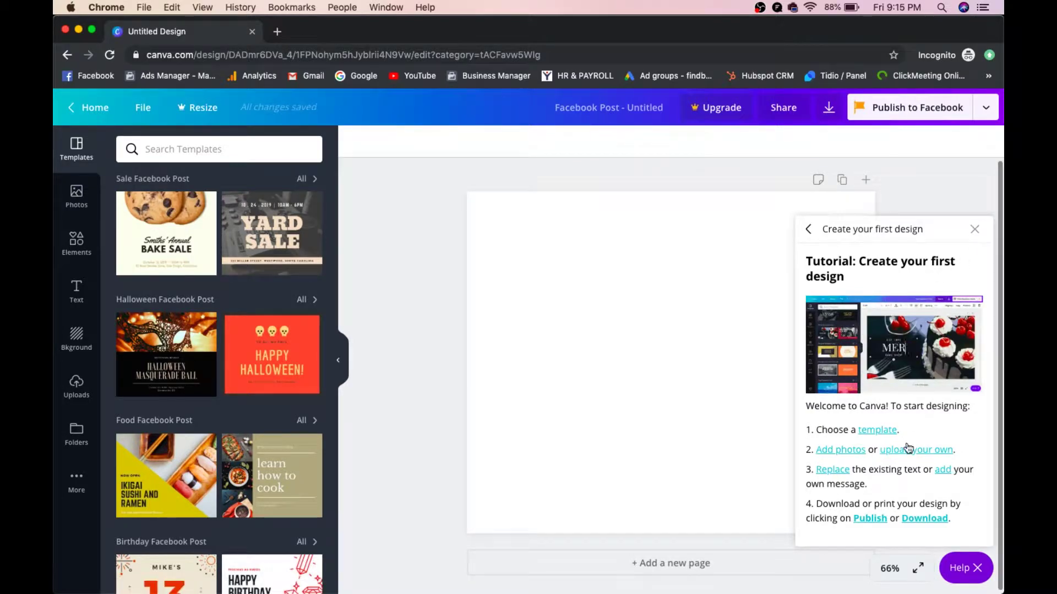
{"action": "left_click", "coordinate": [974, 229]}
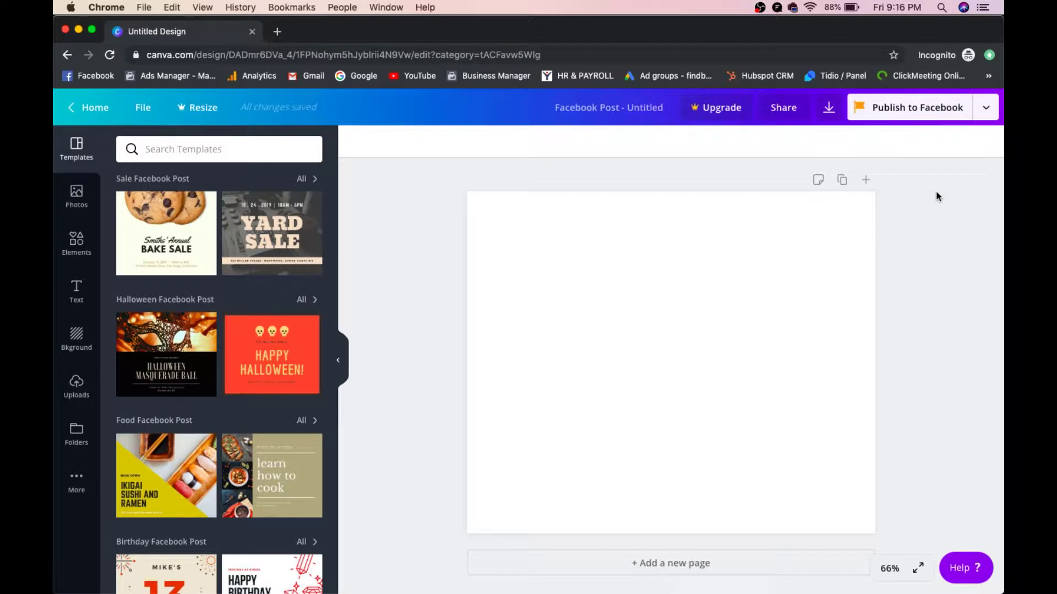
{"action": "left_click", "coordinate": [624, 113]}
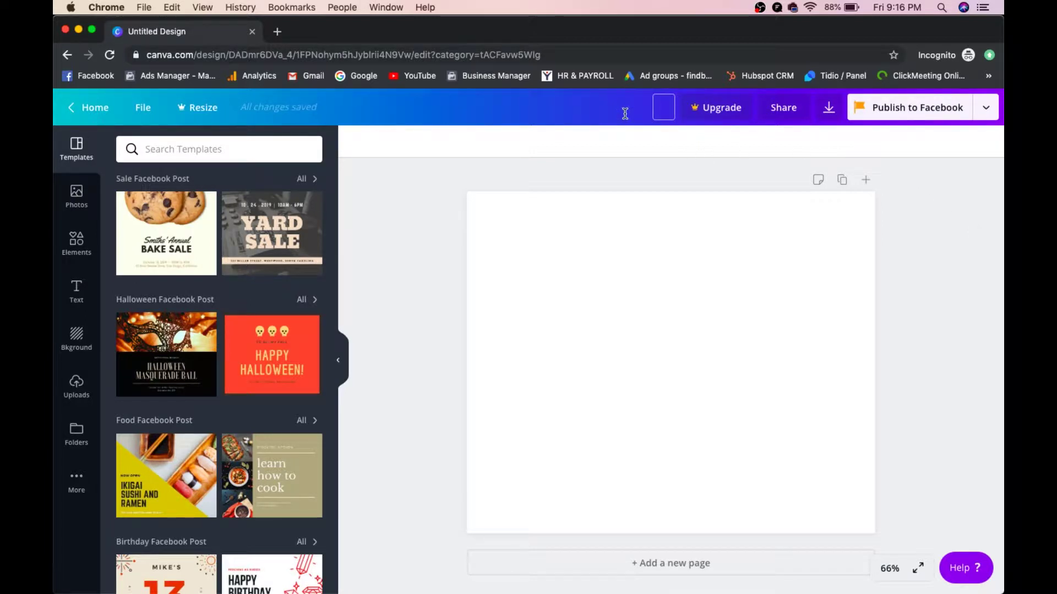
{"action": "type", "text": "Digital Marketing"}
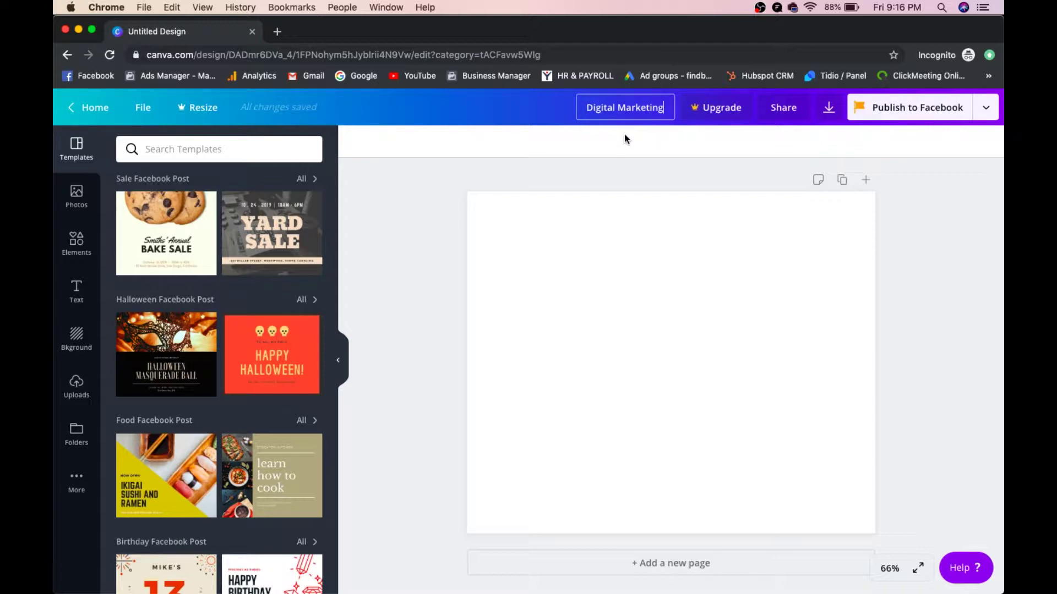
{"action": "key", "text": "Return"}
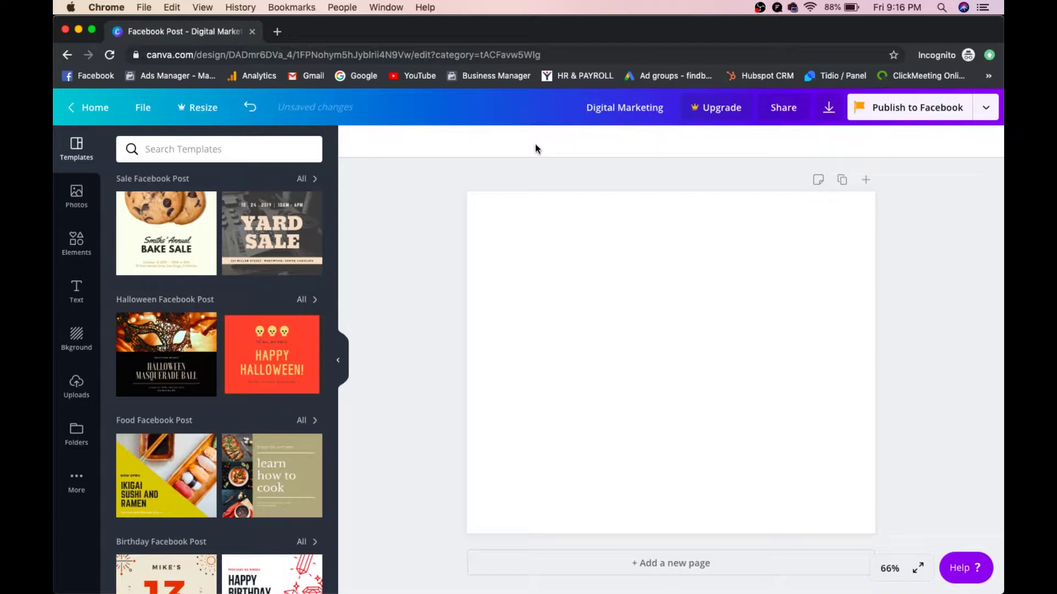
Step: Apply the Spring Flash Sale template from the Spring Facebook Post group and select the left brush stroke
{"action": "scroll", "coordinate": [208, 325], "scroll_direction": "down", "scroll_amount": 5}
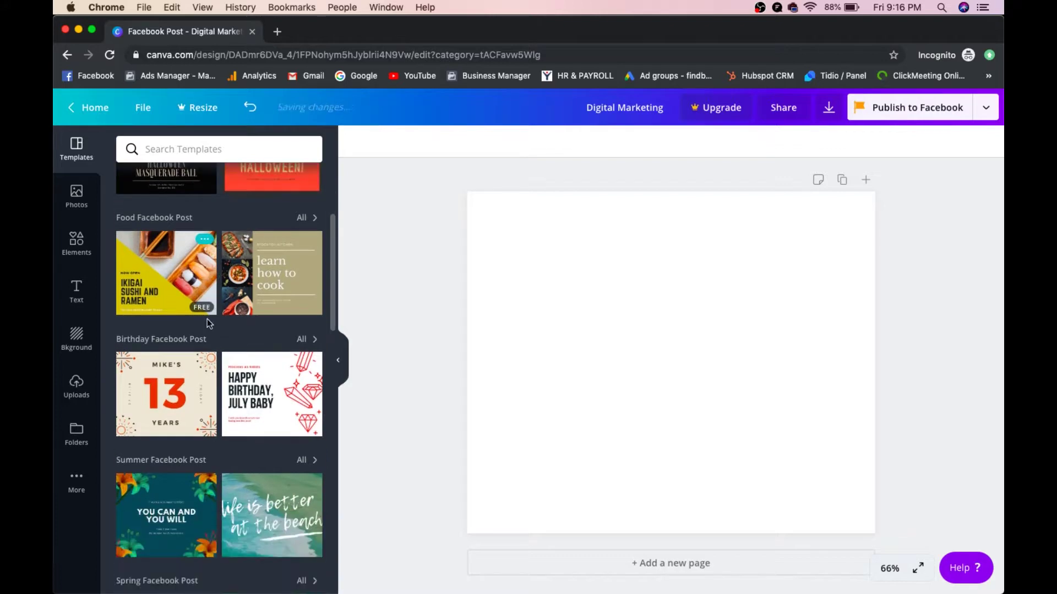
{"action": "scroll", "coordinate": [208, 325], "scroll_direction": "down", "scroll_amount": 5}
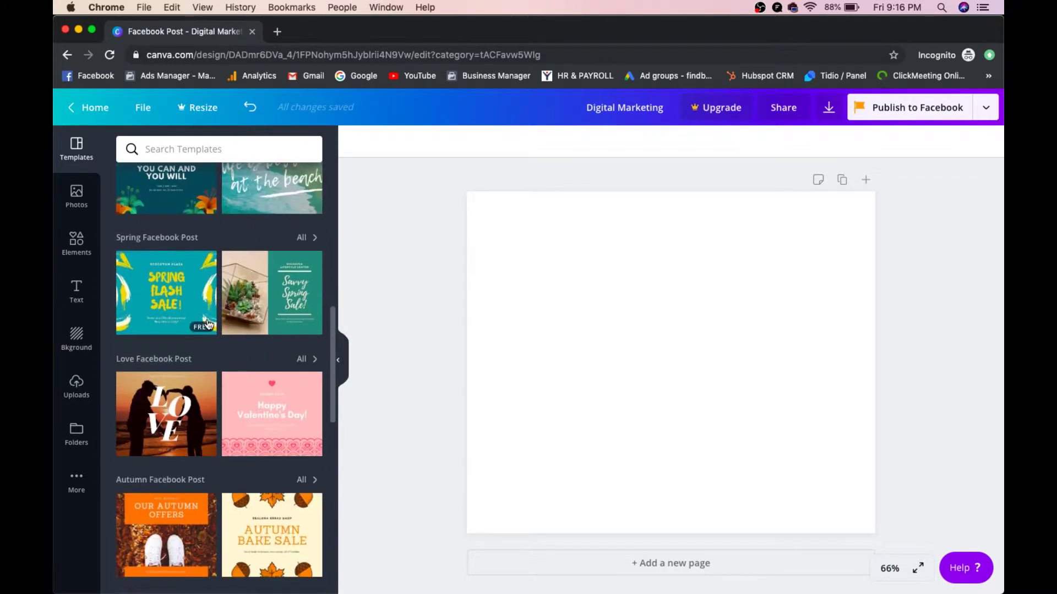
{"action": "scroll", "coordinate": [208, 324], "scroll_direction": "down", "scroll_amount": 1}
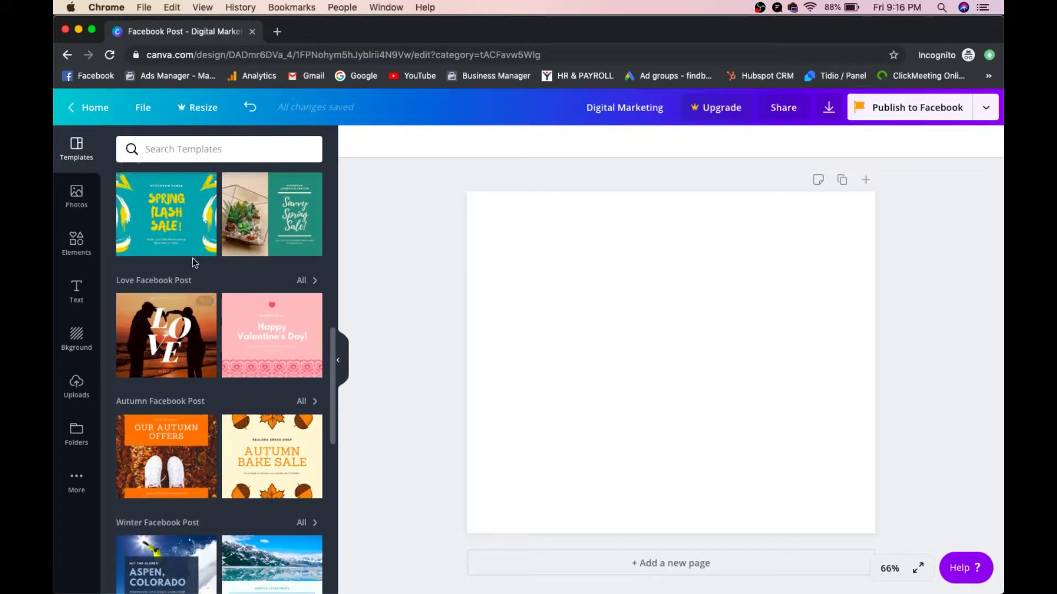
{"action": "scroll", "coordinate": [208, 319], "scroll_direction": "down", "scroll_amount": 2}
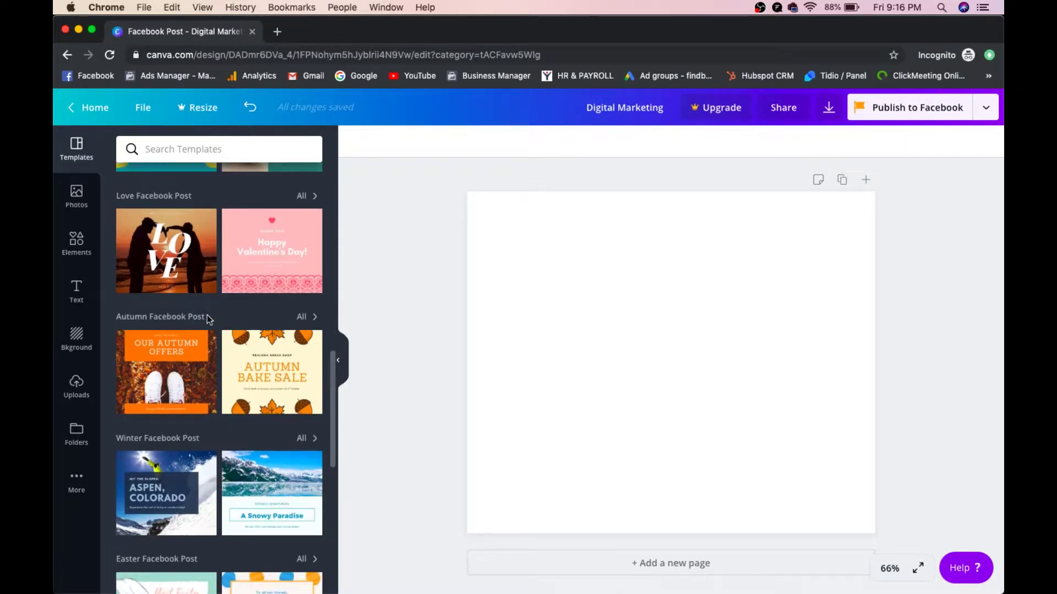
{"action": "scroll", "coordinate": [208, 316], "scroll_direction": "up", "scroll_amount": 2}
{"action": "scroll", "coordinate": [207, 320], "scroll_direction": "up", "scroll_amount": 1}
{"action": "left_click", "coordinate": [173, 249]}
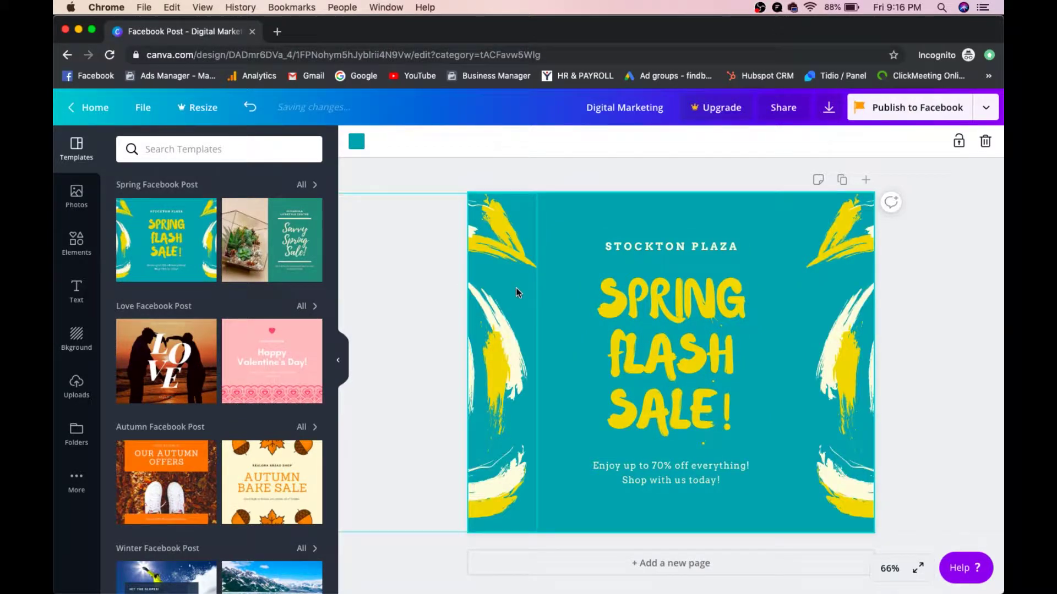
{"action": "left_click", "coordinate": [517, 289]}
Step: Shift the left brush stroke slightly right and change STOCKTON PLAZA to 'DIGITAL MARKETING'
{"action": "mouse_move", "coordinate": [538, 289]}
{"action": "left_mouse_down"}
{"action": "mouse_move", "coordinate": [587, 297]}
{"action": "mouse_move", "coordinate": [547, 271]}
{"action": "mouse_move", "coordinate": [587, 286]}
{"action": "mouse_move", "coordinate": [533, 275]}
{"action": "mouse_move", "coordinate": [527, 290]}
{"action": "left_mouse_up"}
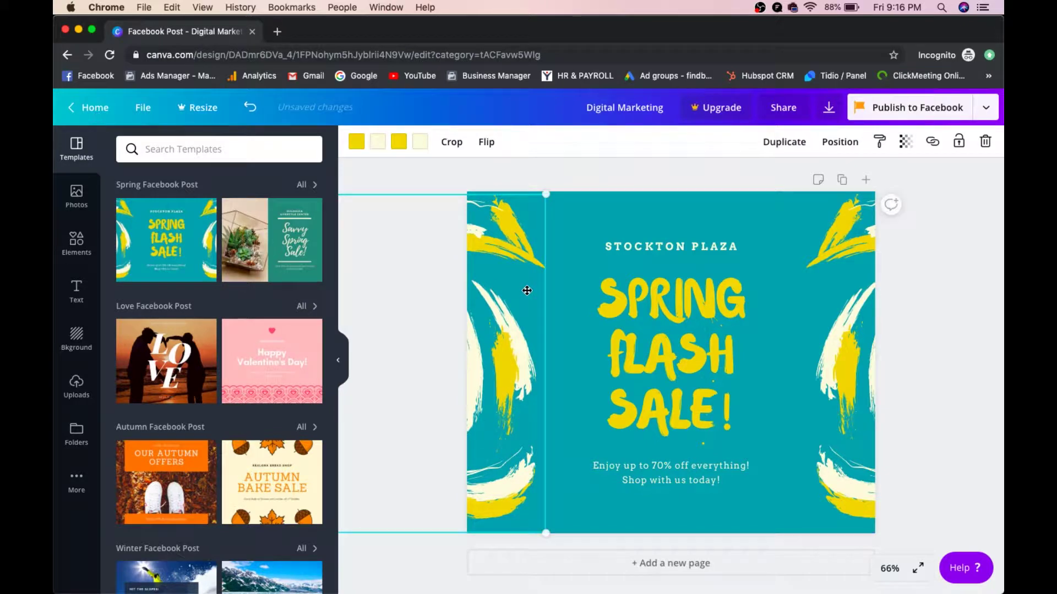
{"action": "left_click", "coordinate": [674, 246]}
{"action": "double_click", "coordinate": [674, 246]}
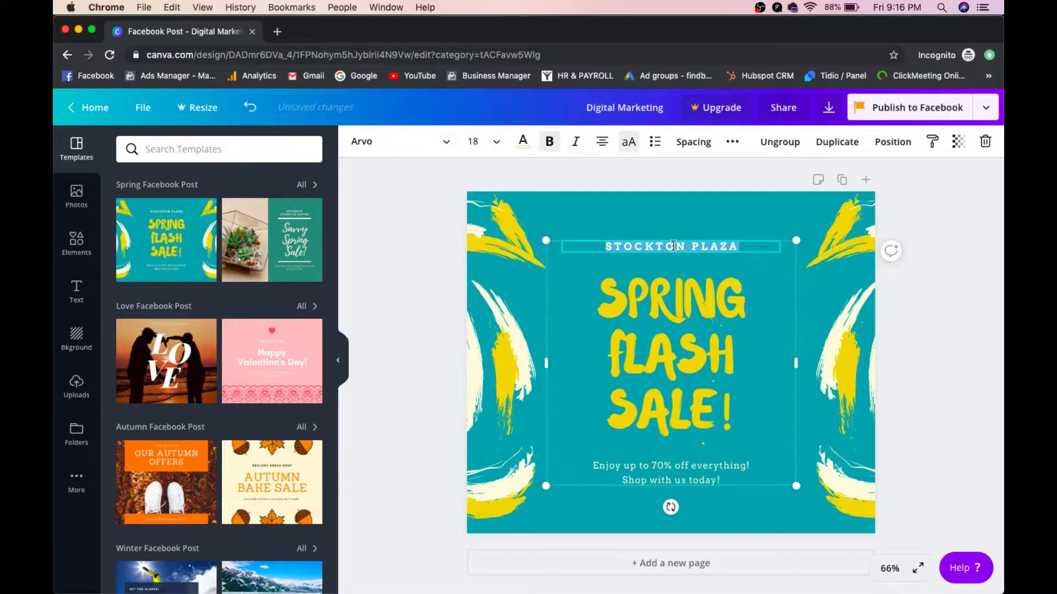
{"action": "type", "text": "DIG"}
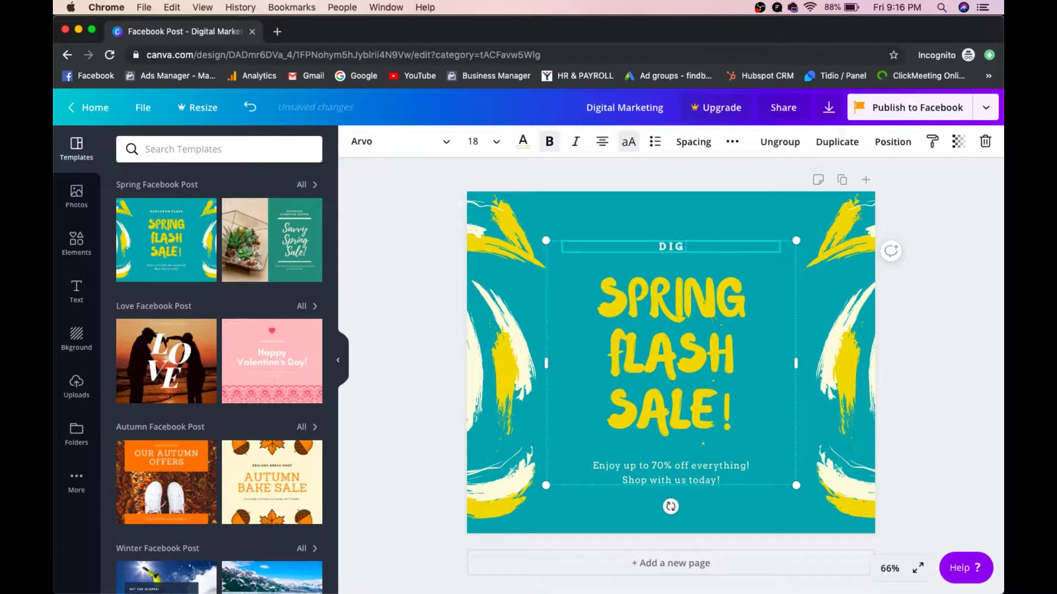
{"action": "type", "text": "ITAL MARKETING"}
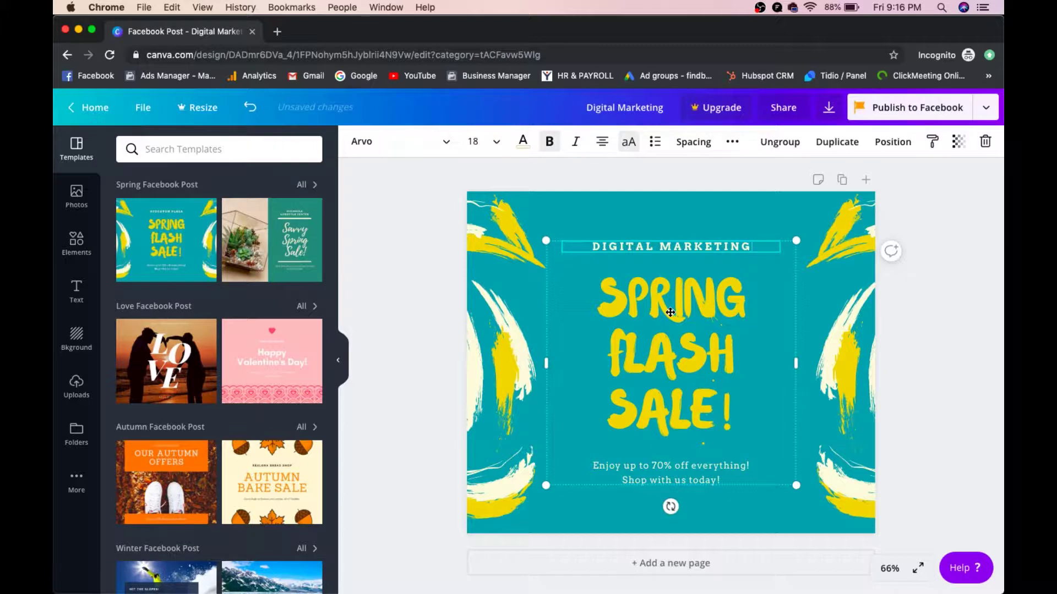
{"action": "key", "text": "Escape"}
Step: Replace the headline words SPRING, FLASH, SALE with FINDBUSY, CYBER, MONDAY SALE
{"action": "double_click", "coordinate": [669, 311]}
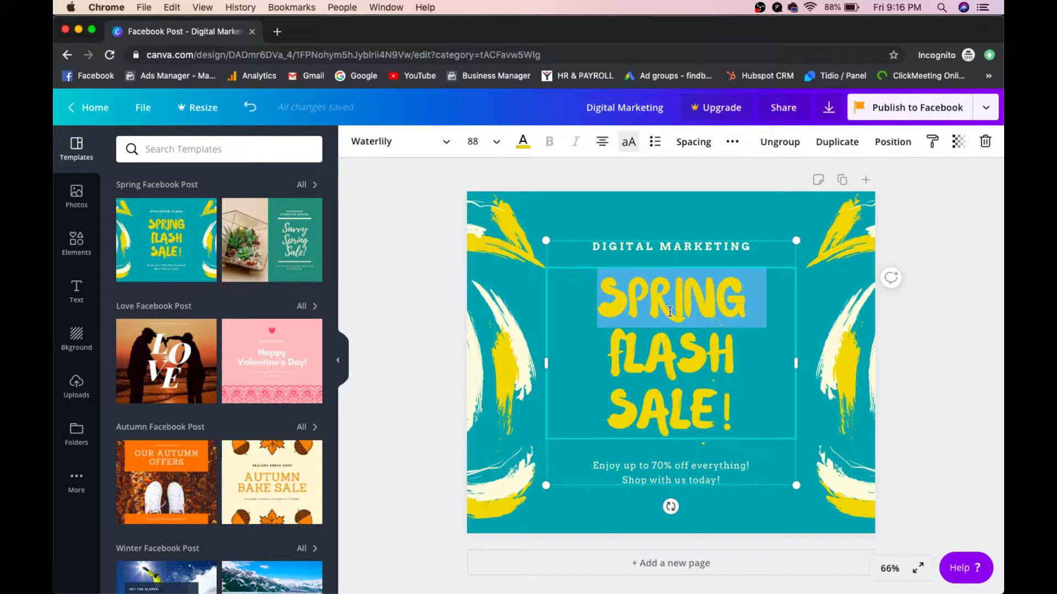
{"action": "type", "text": "ANDBISY"}
{"action": "key", "text": "BackSpace"}
{"action": "key", "text": "BackSpace"}
{"action": "key", "text": "BackSpace"}
{"action": "type", "text": "USY"}
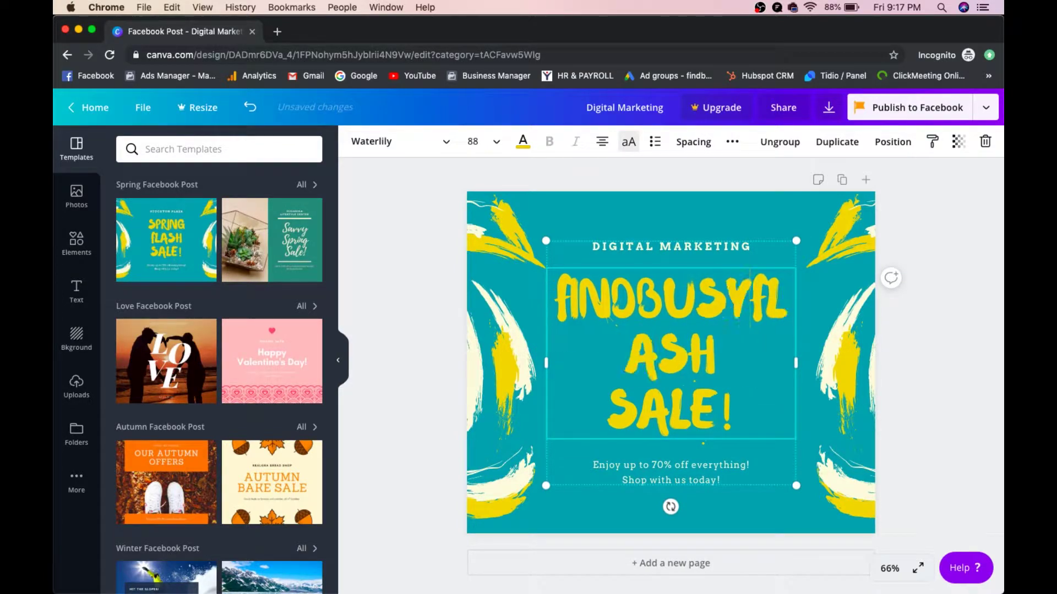
{"action": "double_click", "coordinate": [678, 349]}
{"action": "type", "text": "CYBER"}
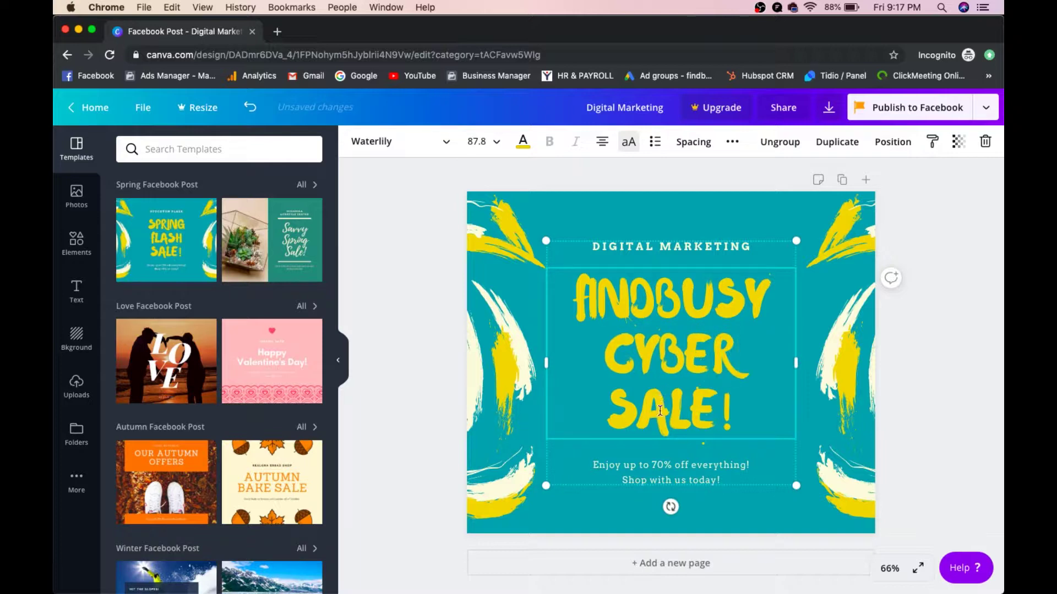
{"action": "double_click", "coordinate": [660, 410]}
{"action": "type", "text": "MONDA"}
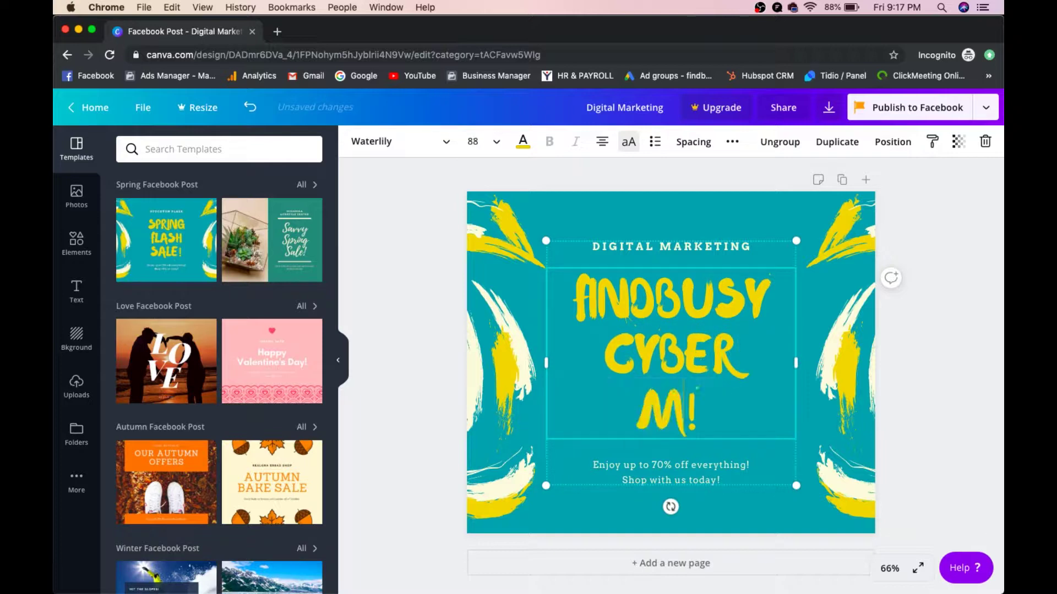
{"action": "type", "text": "Y SALE"}
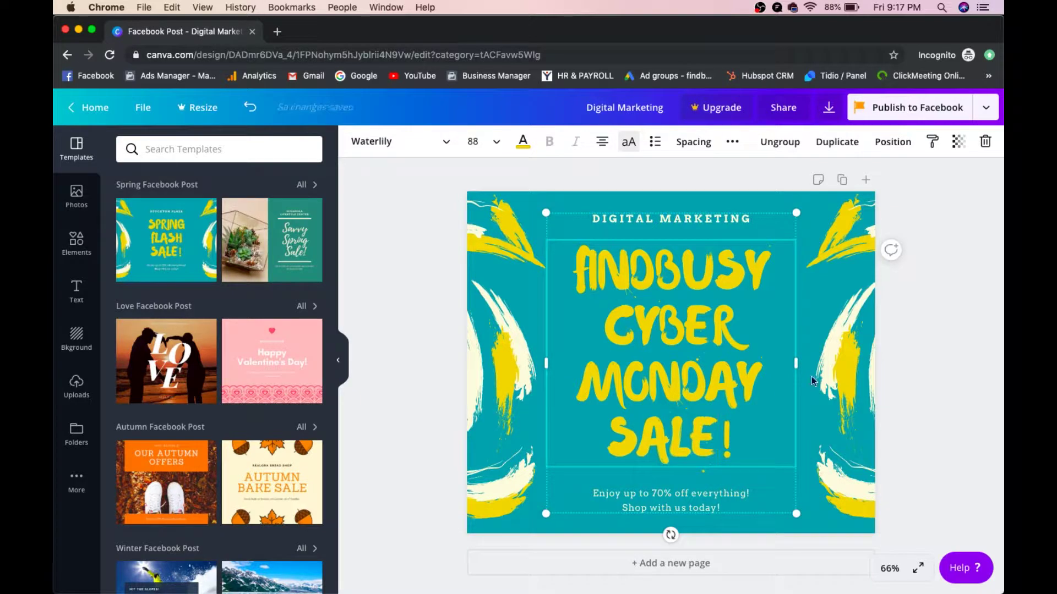
{"action": "left_click", "coordinate": [814, 316]}
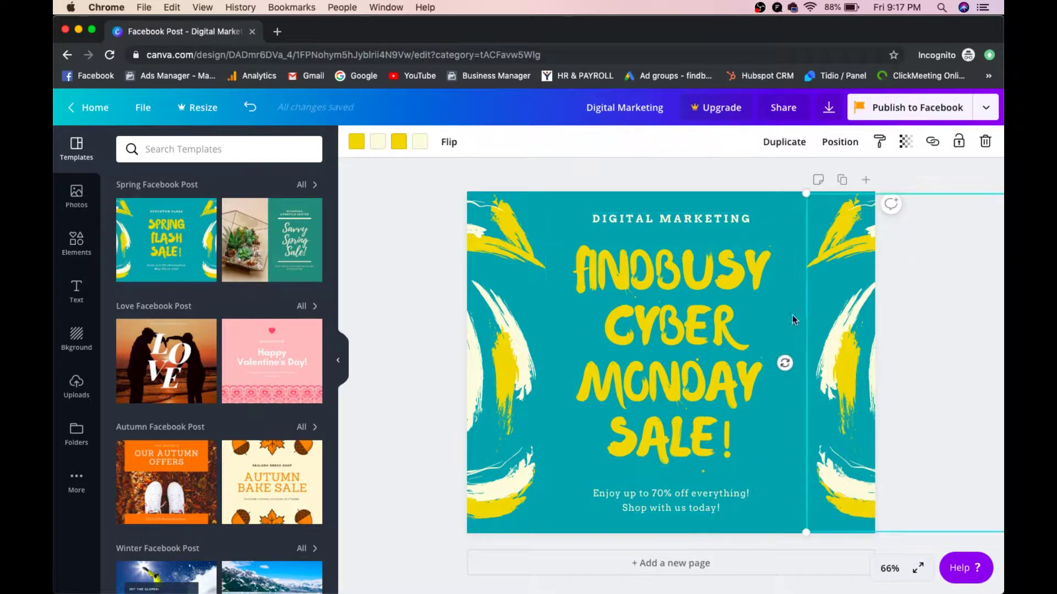
Step: Select the DIGITAL MARKETING heading and scroll through the font list
{"action": "left_click", "coordinate": [670, 218]}
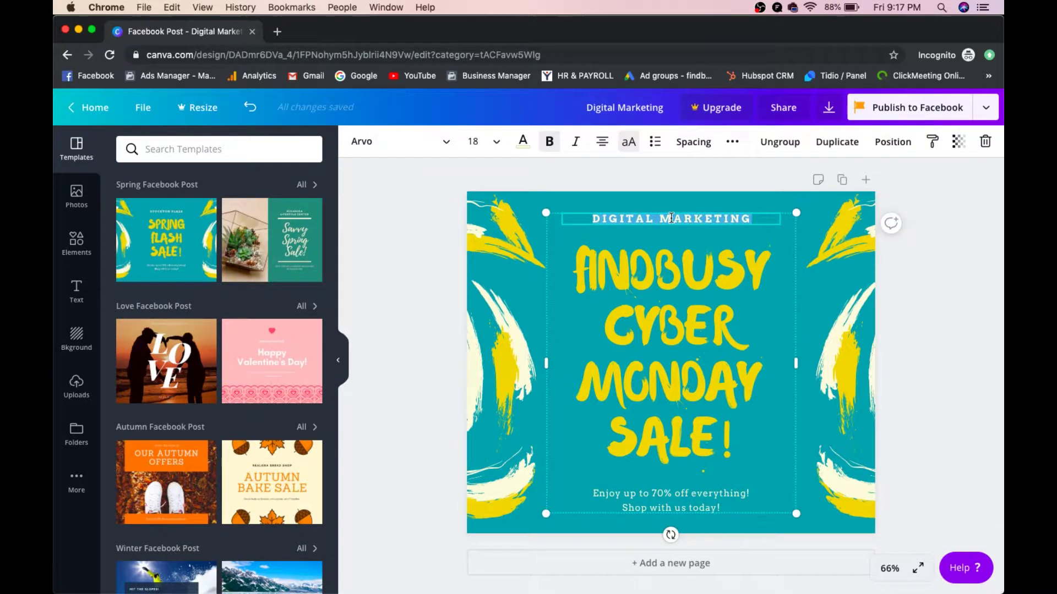
{"action": "left_click", "coordinate": [446, 148]}
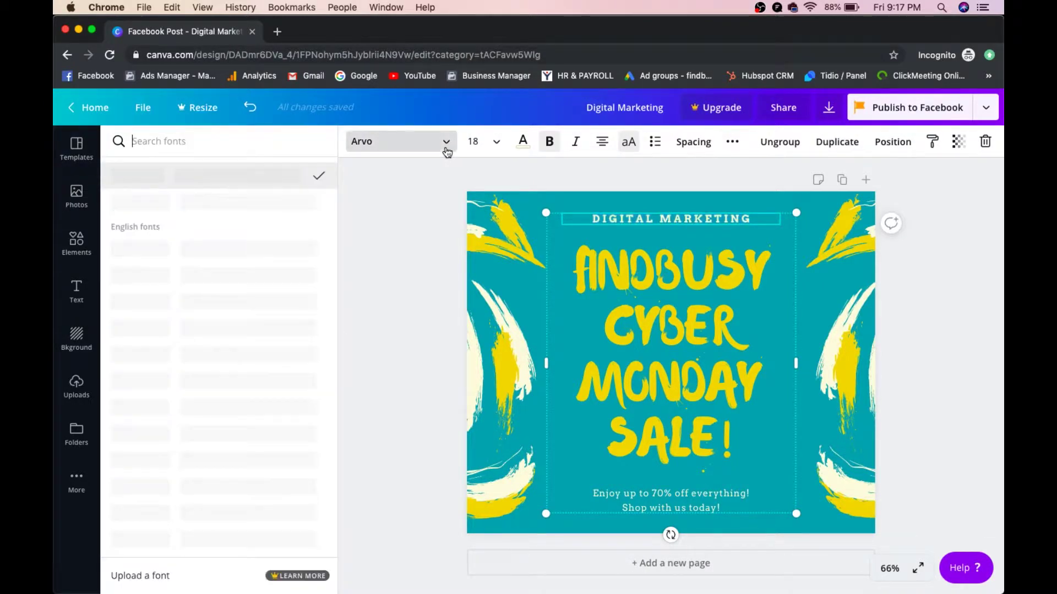
{"action": "scroll", "coordinate": [233, 334], "scroll_direction": "down", "scroll_amount": 10}
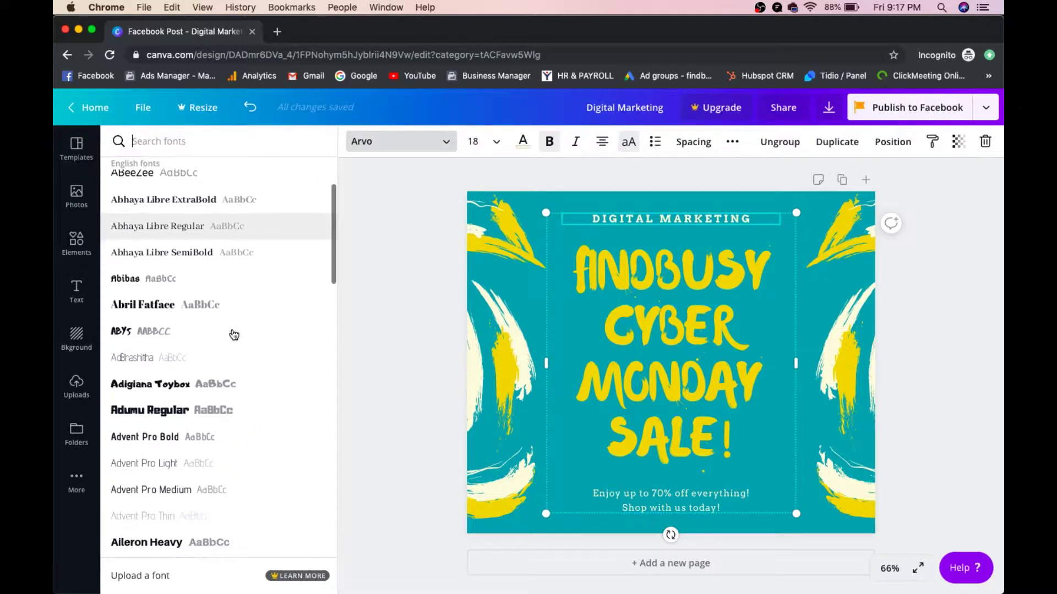
{"action": "scroll", "coordinate": [234, 334], "scroll_direction": "down", "scroll_amount": 10}
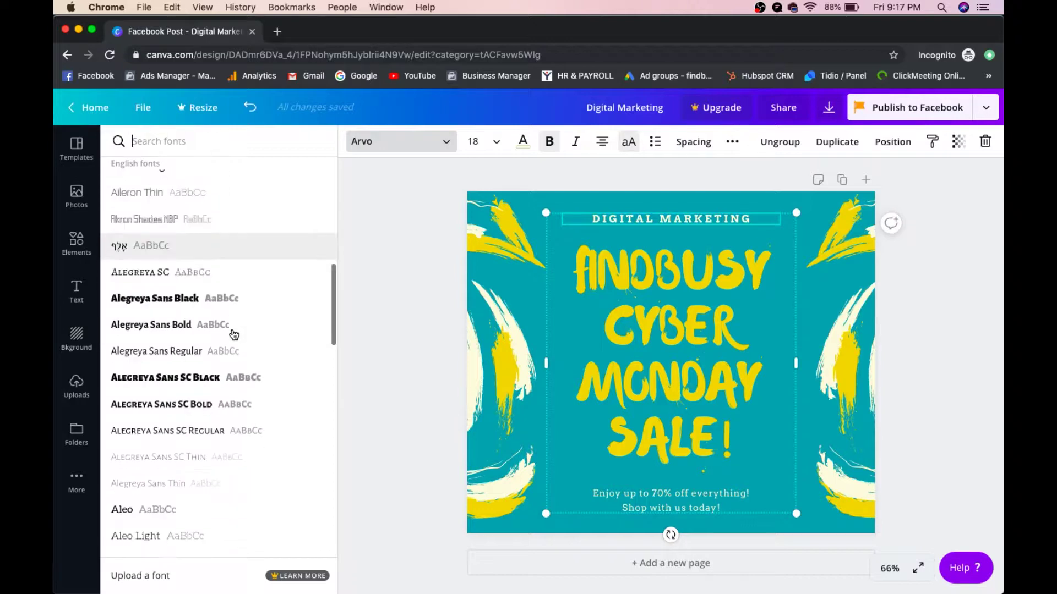
{"action": "scroll", "coordinate": [234, 334], "scroll_direction": "down", "scroll_amount": 10}
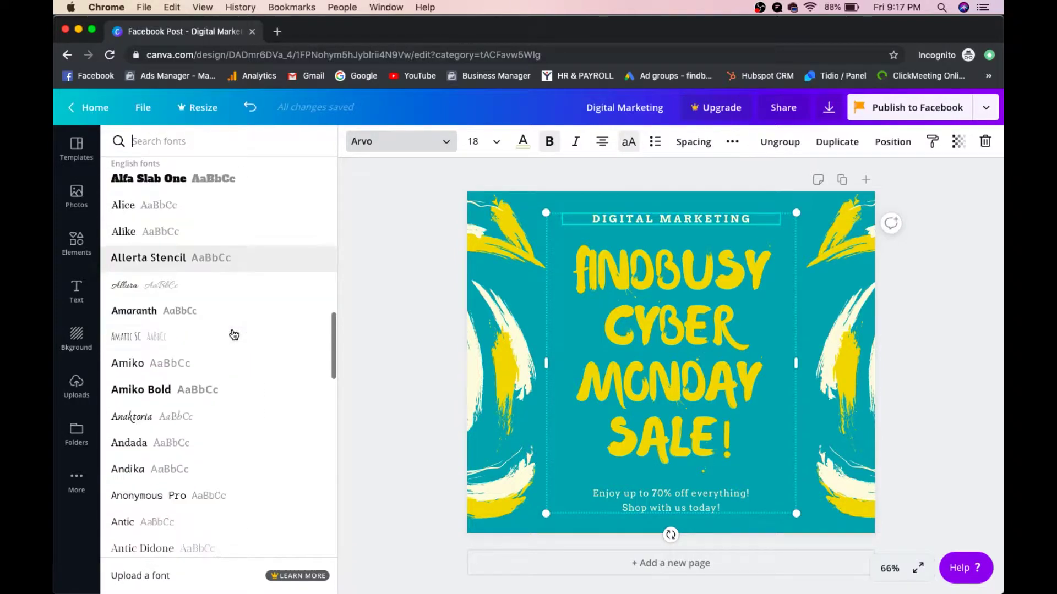
{"action": "scroll", "coordinate": [234, 334], "scroll_direction": "down", "scroll_amount": 10}
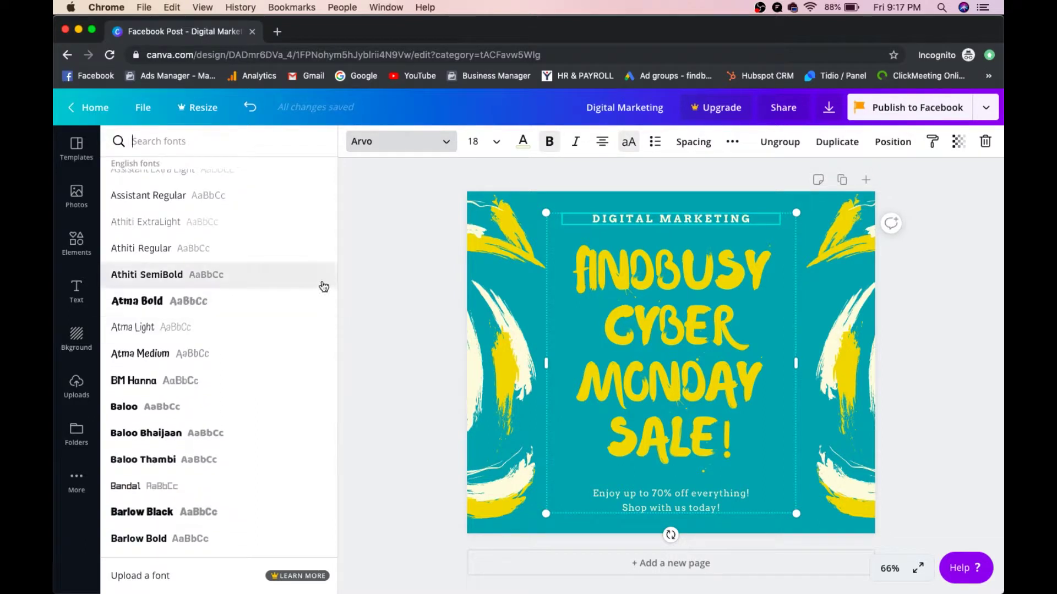
Step: Keep the font size at 18 and deselect the text to close the font panel
{"action": "left_click", "coordinate": [473, 142]}
{"action": "scroll", "coordinate": [495, 256], "scroll_direction": "down", "scroll_amount": 2}
{"action": "scroll", "coordinate": [495, 256], "scroll_direction": "down", "scroll_amount": 6}
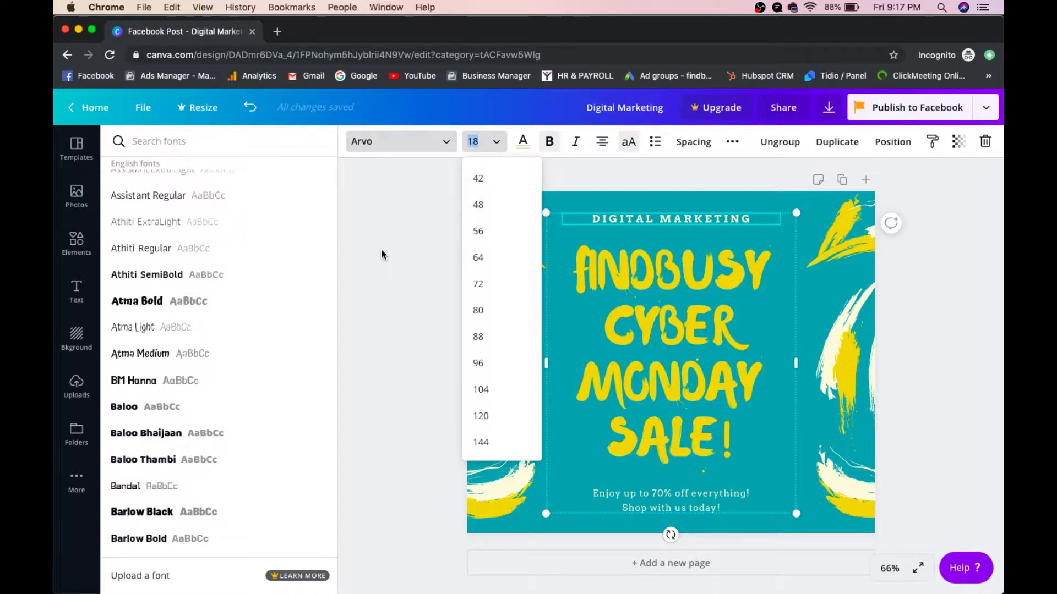
{"action": "scroll", "coordinate": [474, 275], "scroll_direction": "up", "scroll_amount": 7}
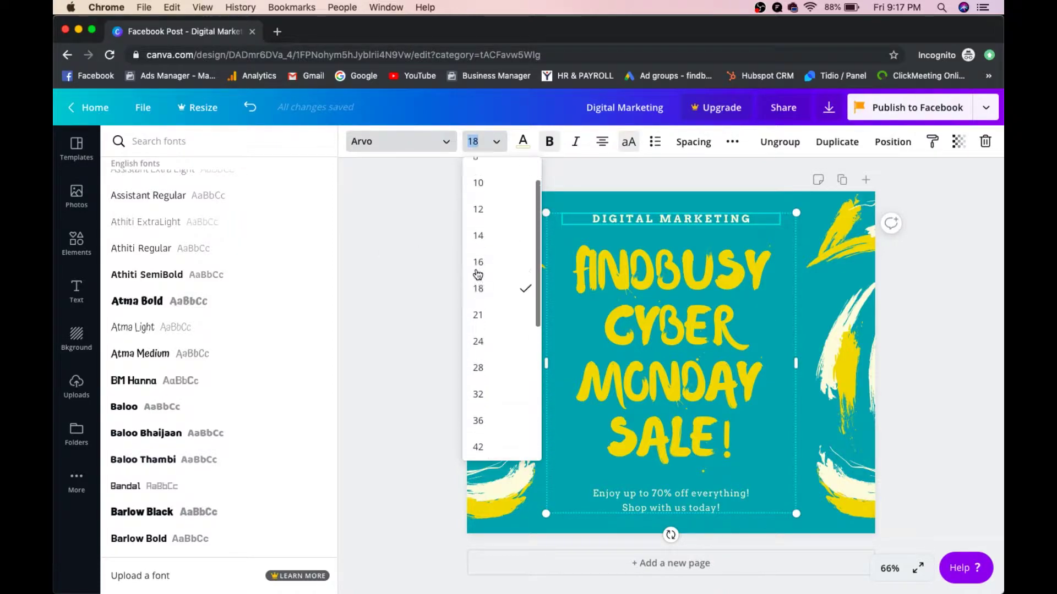
{"action": "left_click", "coordinate": [487, 289]}
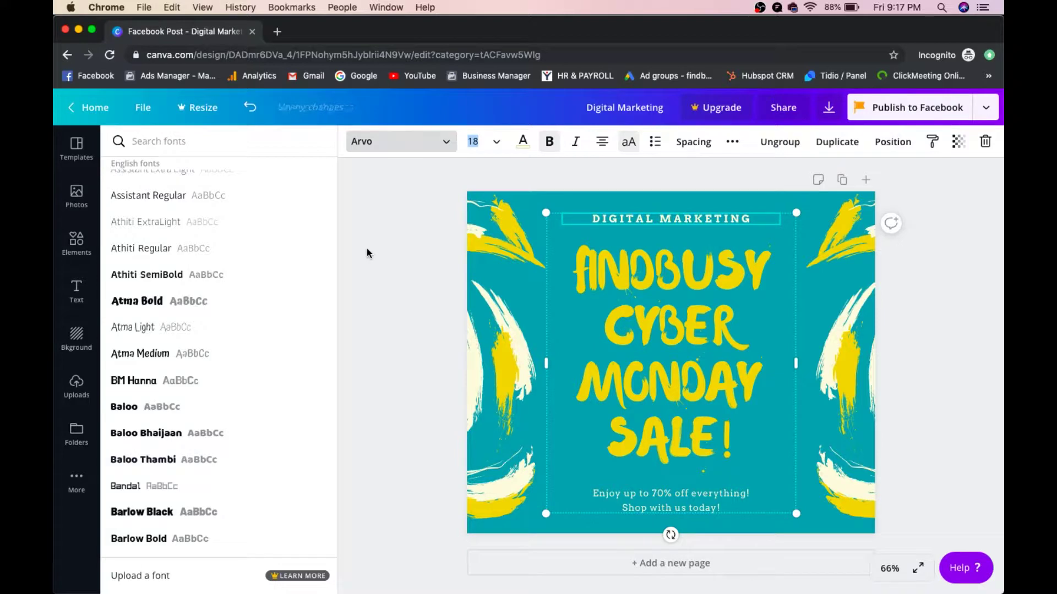
{"action": "left_click", "coordinate": [367, 249]}
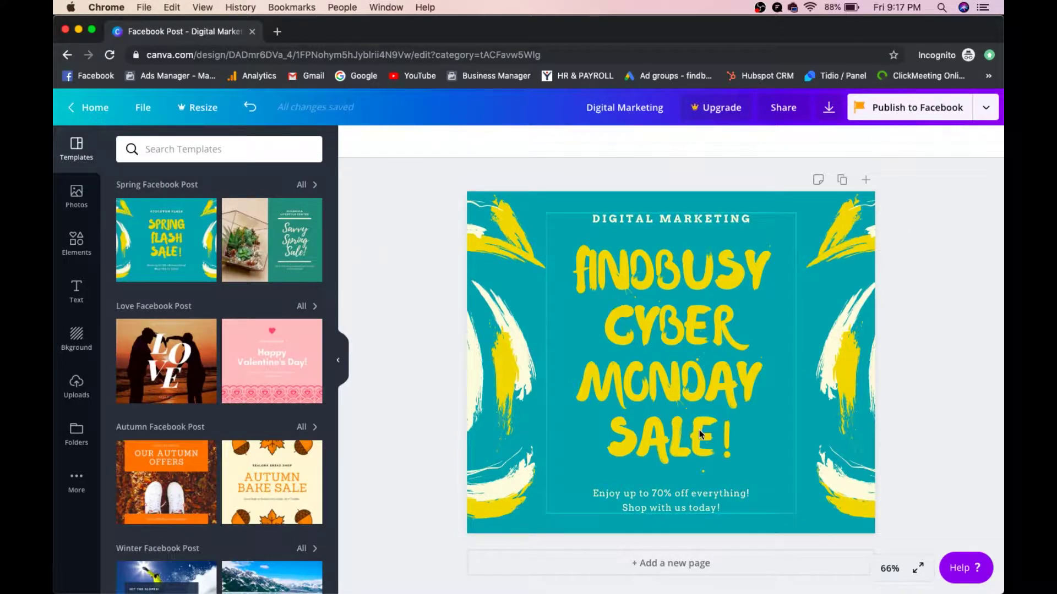
Step: Rewrite the caption as 'hi, Welcome to Graphic Tutorial' and delete the 'Shop with us today!' line
{"action": "left_click", "coordinate": [685, 497]}
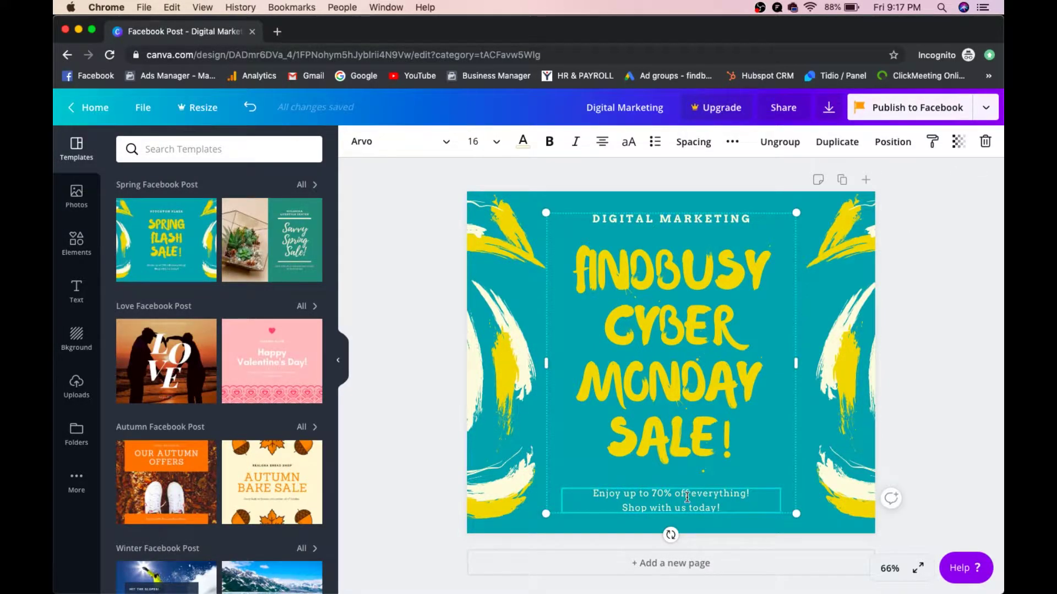
{"action": "triple_click", "coordinate": [686, 497]}
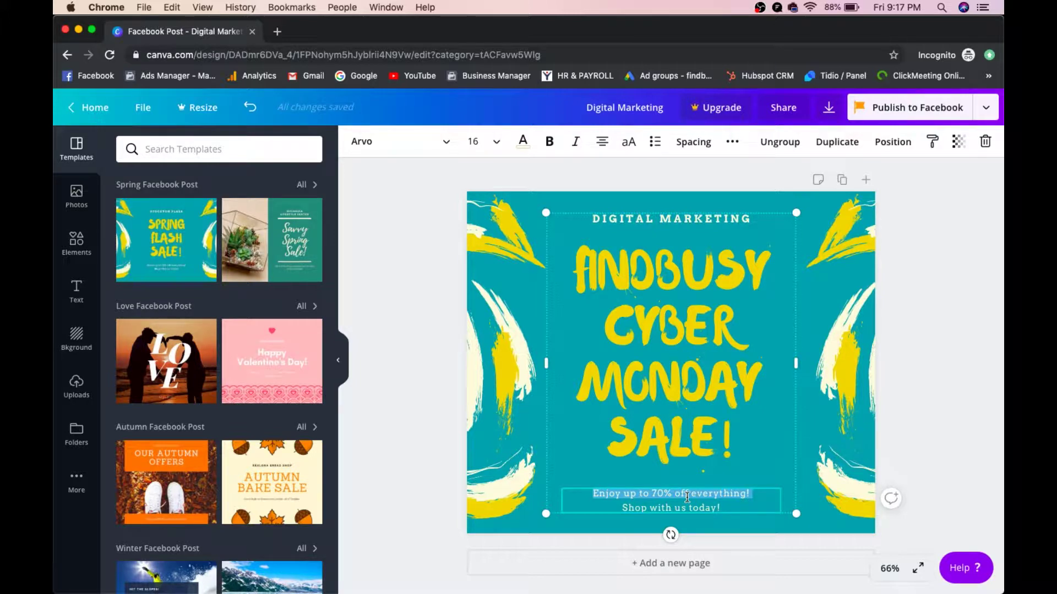
{"action": "type", "text": "hi"}
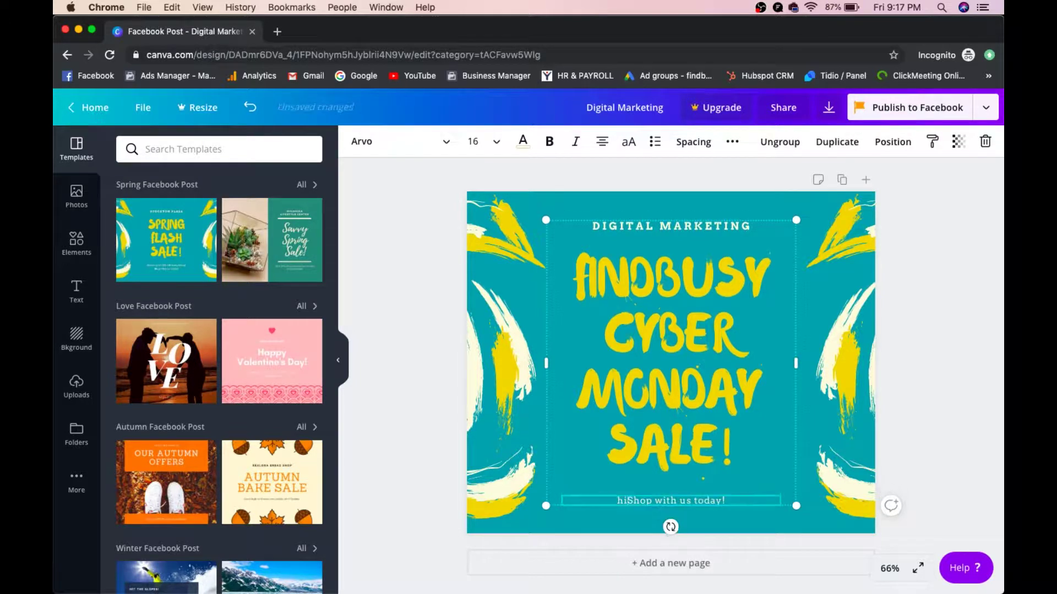
{"action": "type", "text": ", We"}
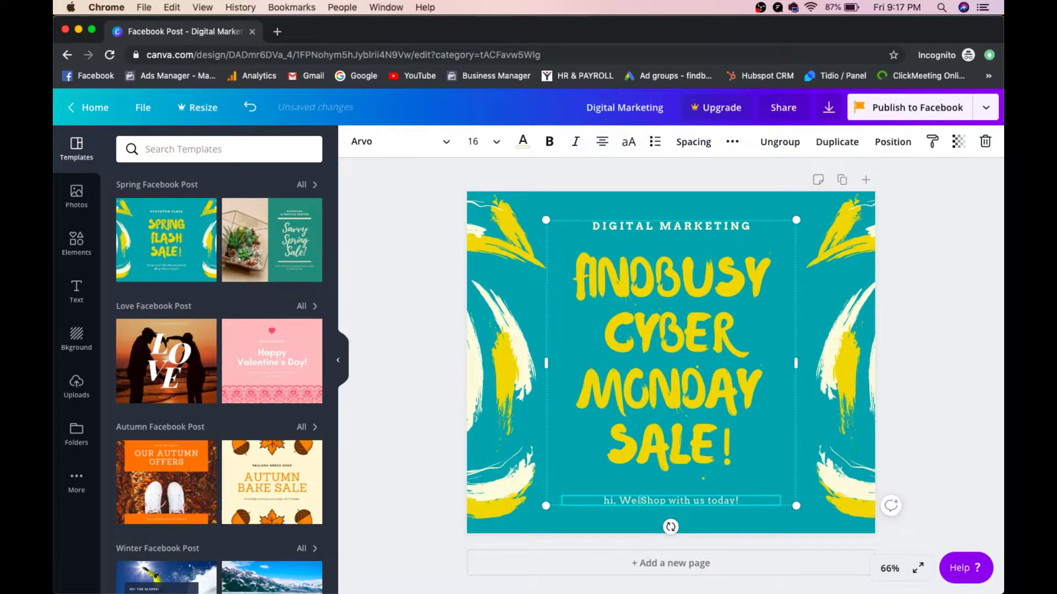
{"action": "type", "text": "lcom"}
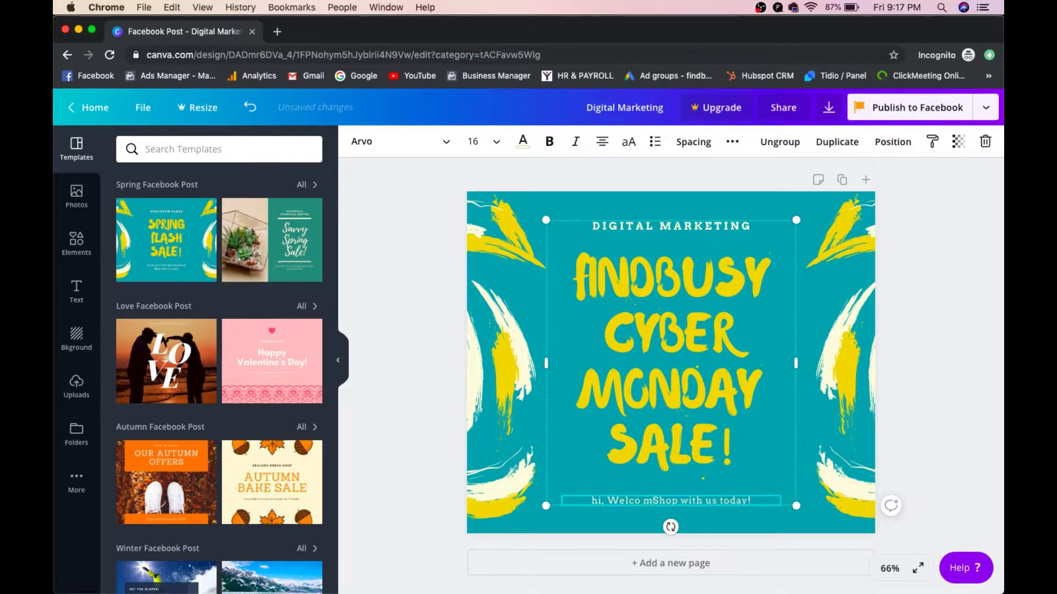
{"action": "type", "text": "e to Gra"}
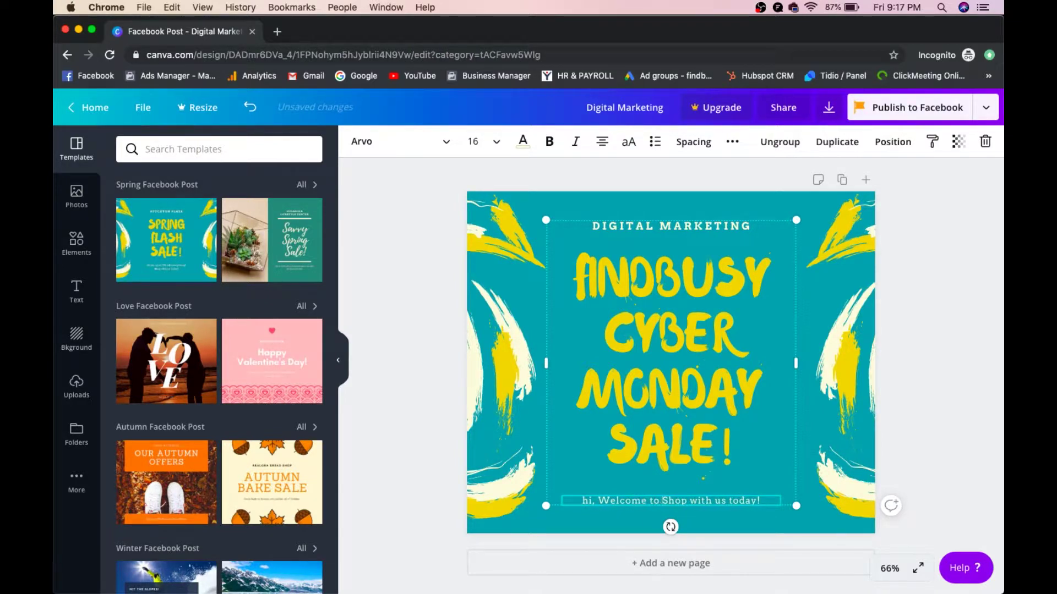
{"action": "type", "text": "ph"}
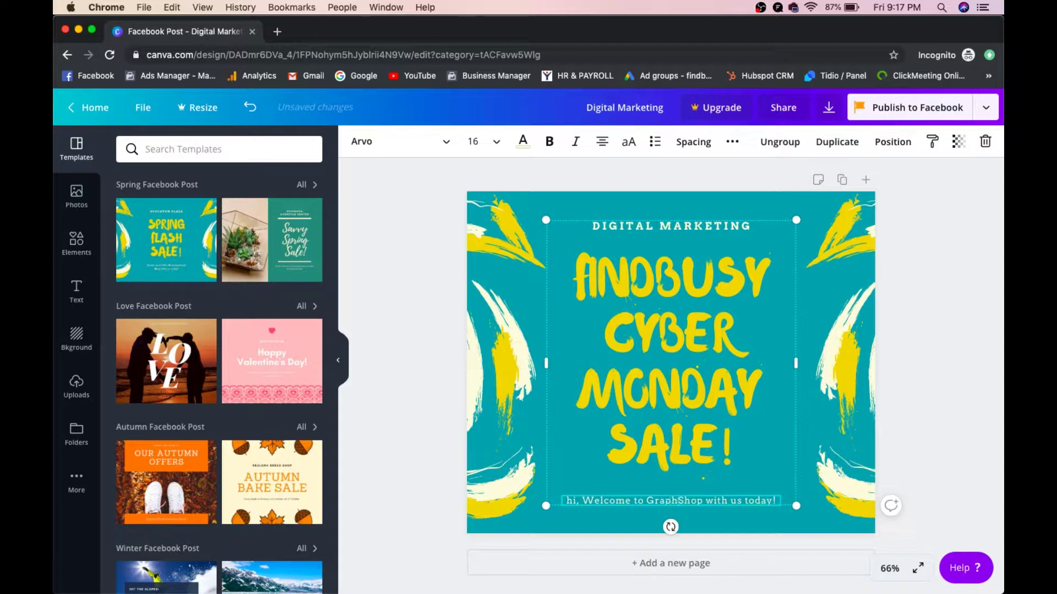
{"action": "type", "text": "o"}
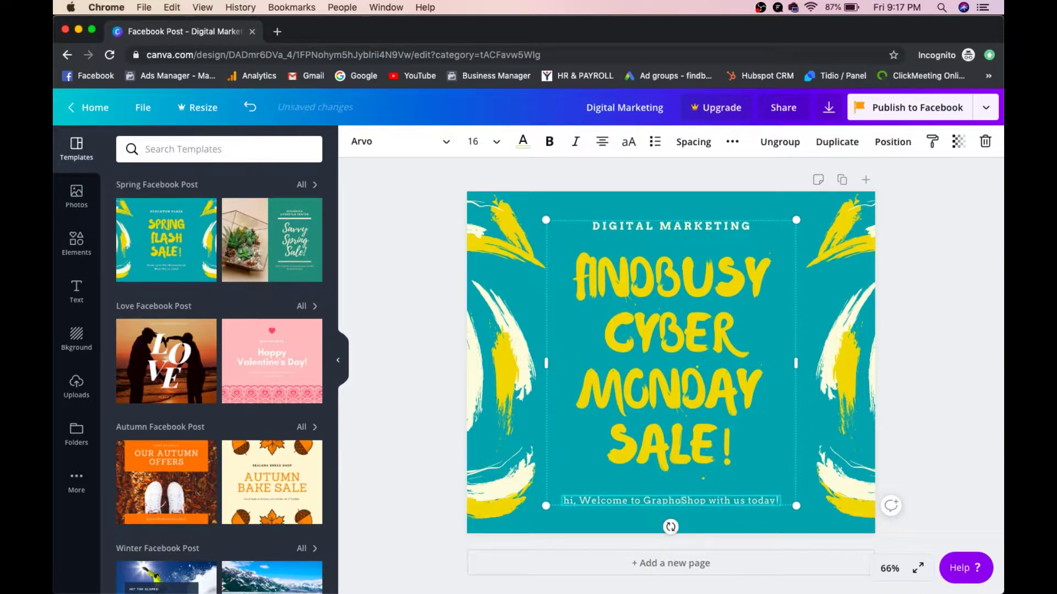
{"action": "key", "text": "BackSpace"}
{"action": "type", "text": "ic "}
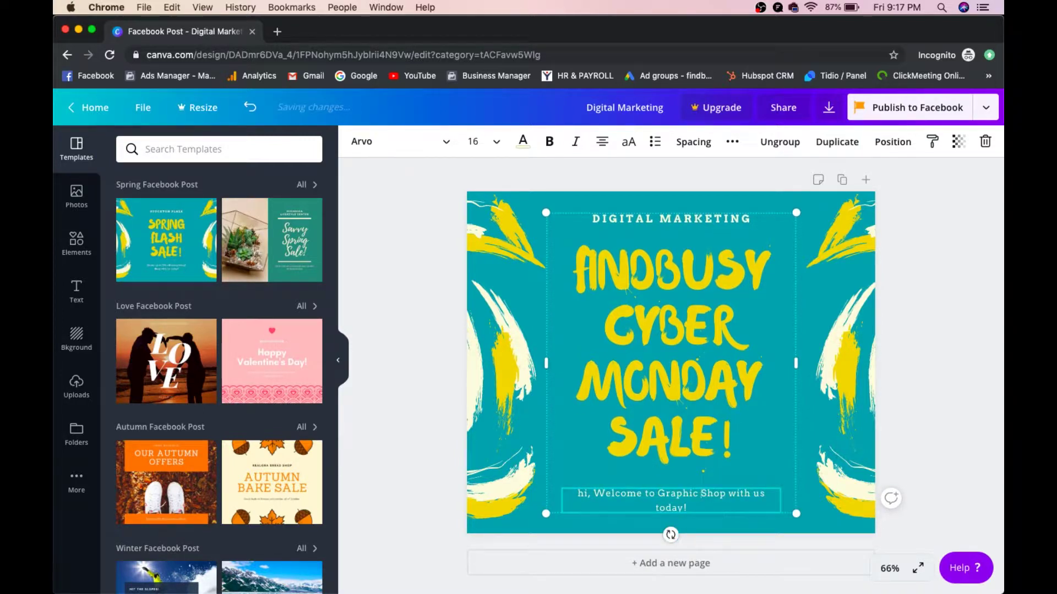
{"action": "type", "text": "Tuto"}
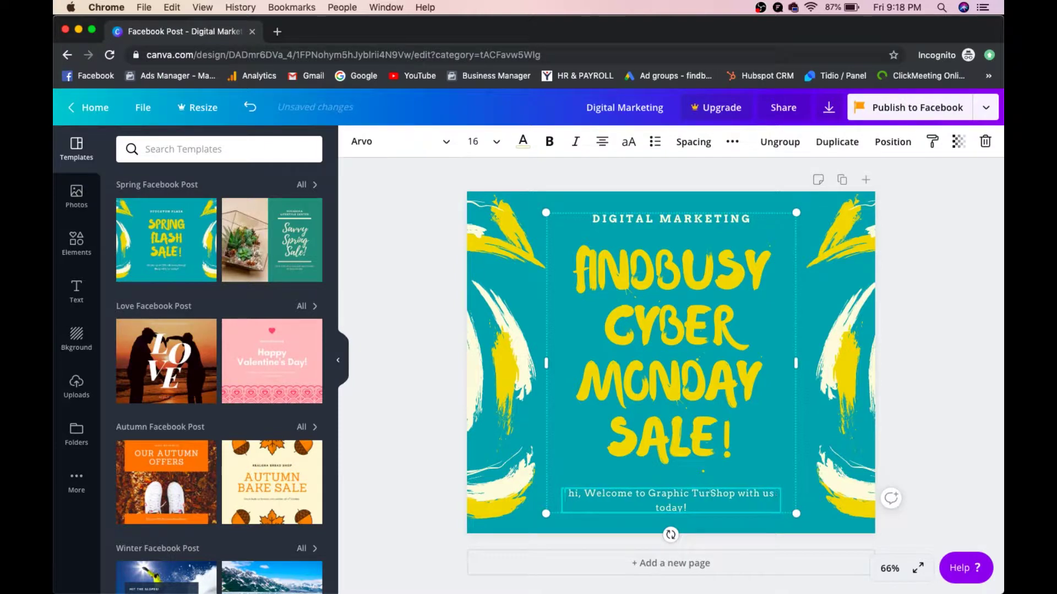
{"action": "type", "text": "rial"}
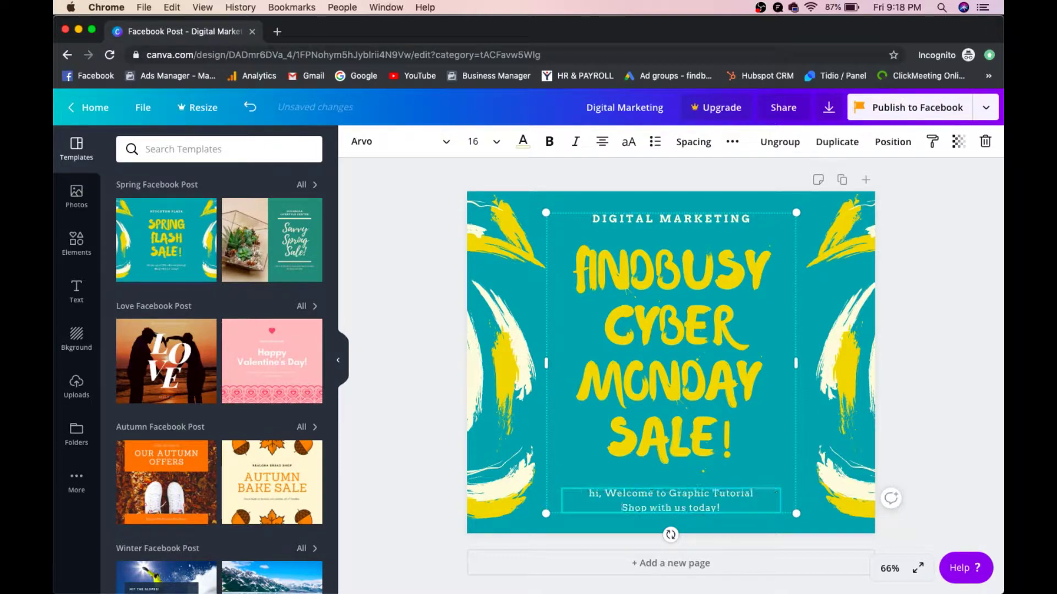
{"action": "key", "text": "shift+Down"}
{"action": "key", "text": "BackSpace"}
{"action": "left_click", "coordinate": [705, 328]}
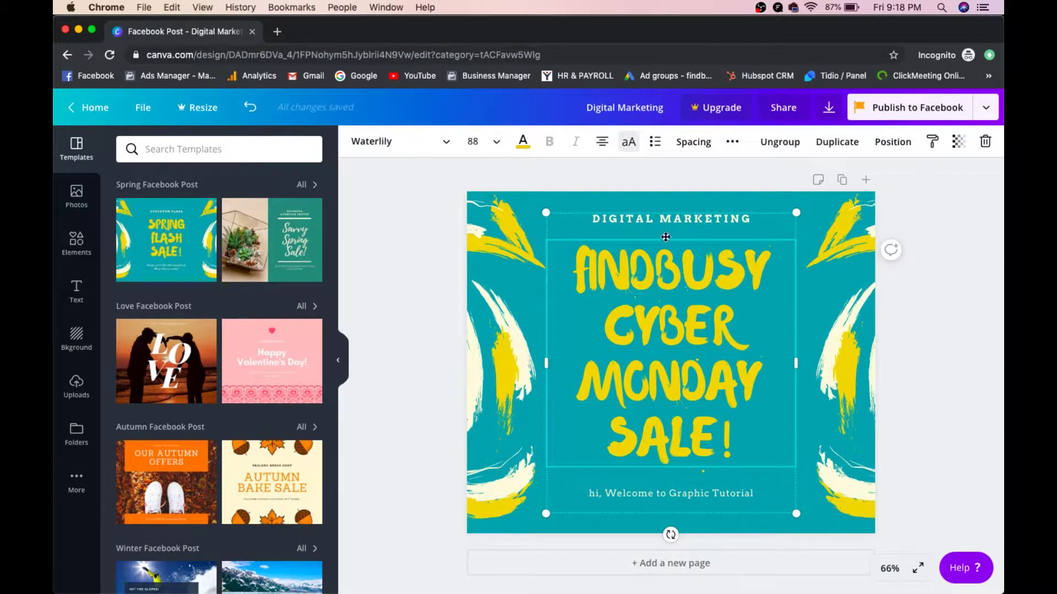
Step: Set the headline's letter spacing to 20 and line height to 1.04, then show the Elements library
{"action": "left_click", "coordinate": [688, 144]}
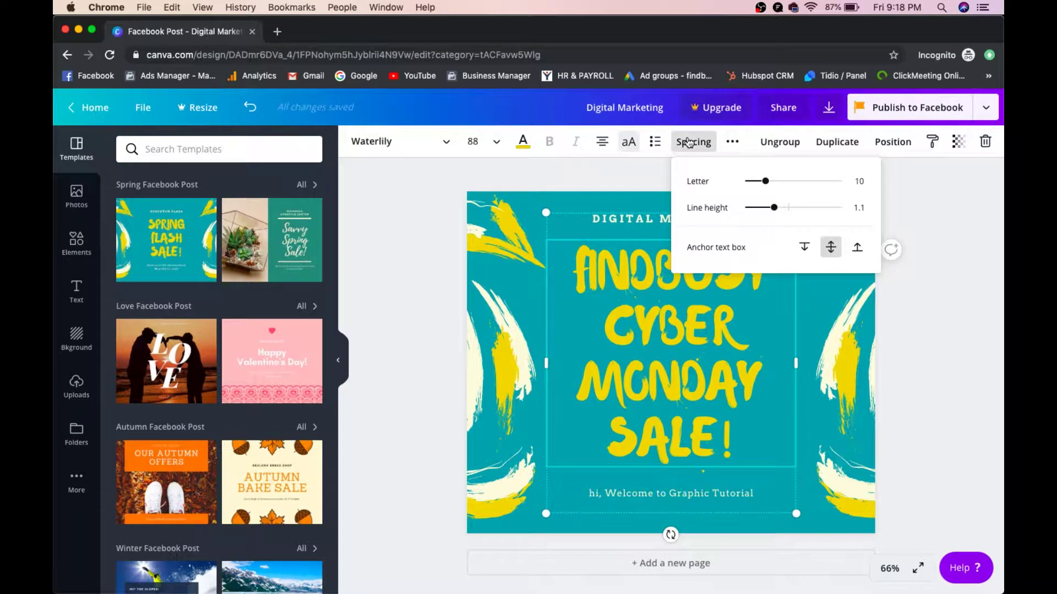
{"action": "left_click_drag", "start_coordinate": [765, 188], "coordinate": [766, 190]}
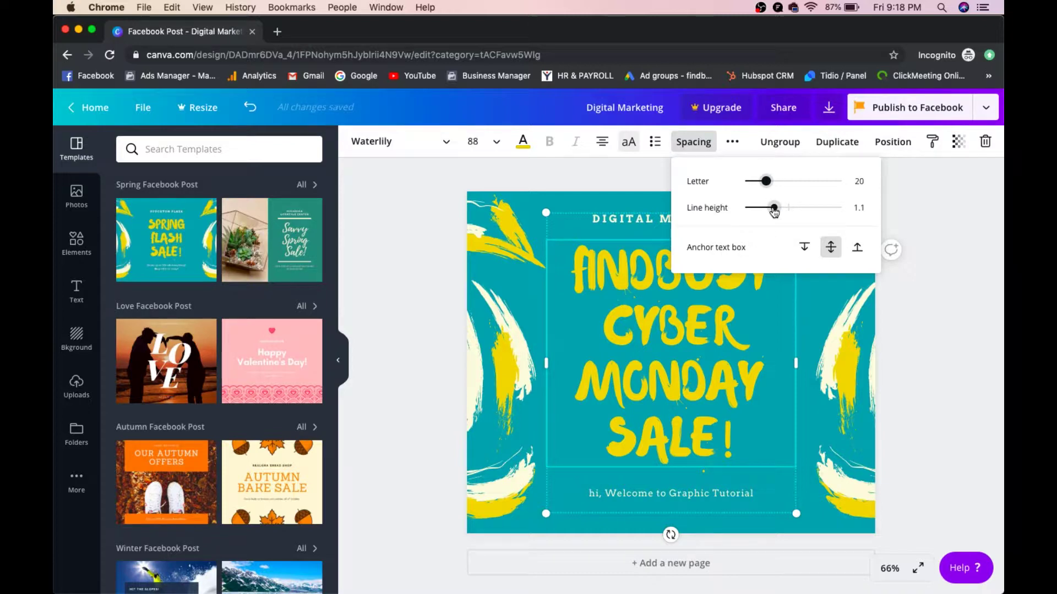
{"action": "left_click_drag", "start_coordinate": [774, 208], "coordinate": [772, 214]}
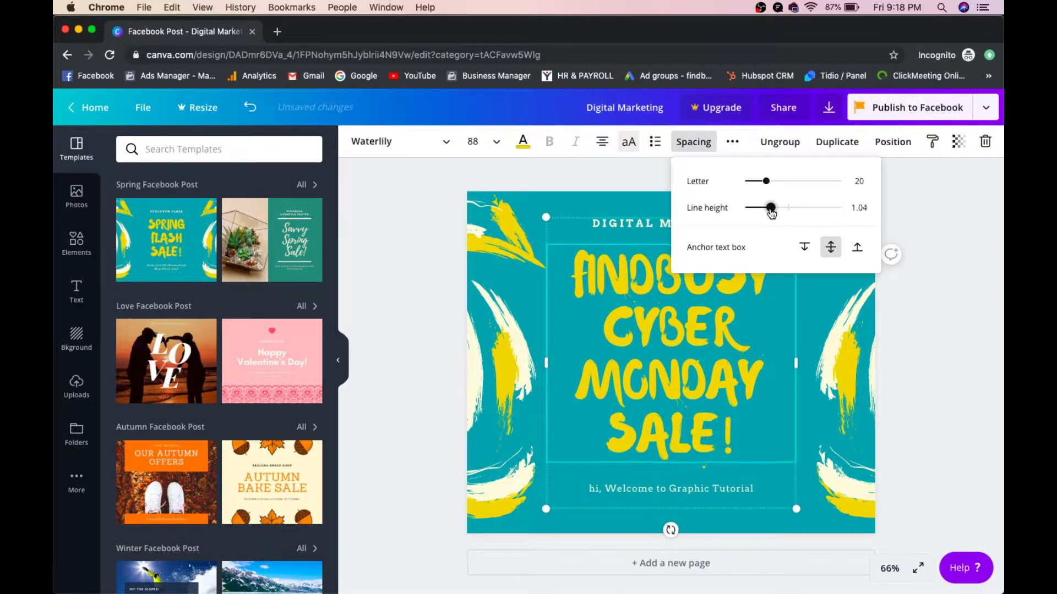
{"action": "left_click", "coordinate": [965, 190]}
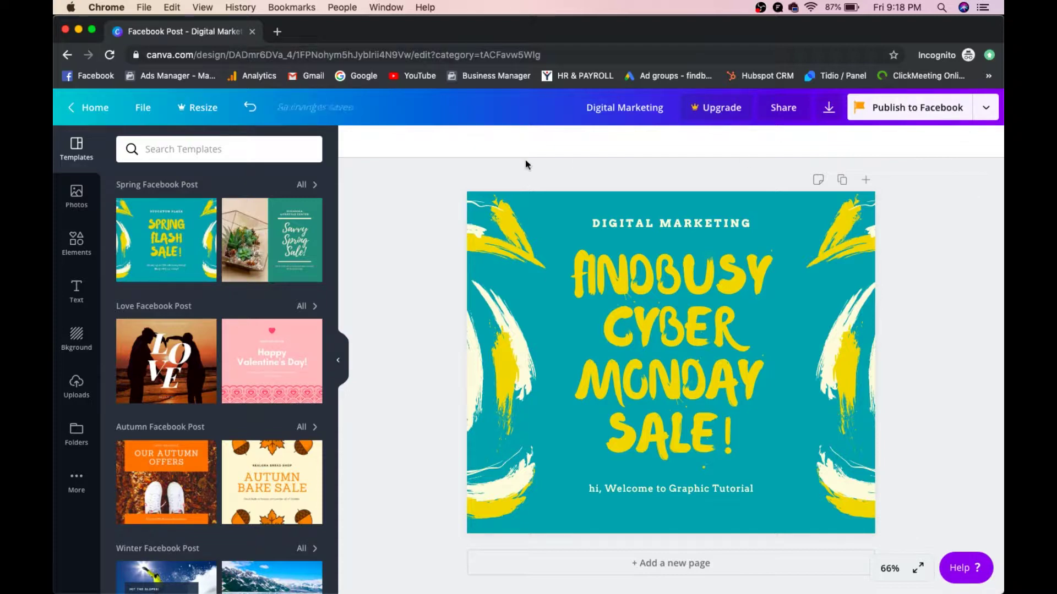
{"action": "left_click", "coordinate": [77, 242]}
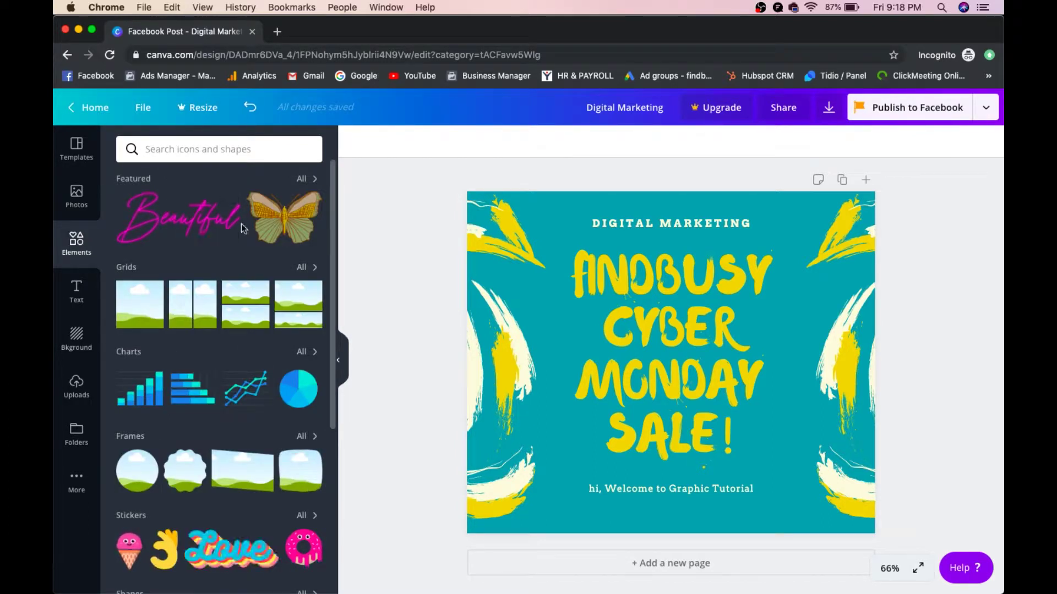
Step: Add the butterfly graphic, send it behind the sale text, and nudge the text right
{"action": "left_click", "coordinate": [287, 223]}
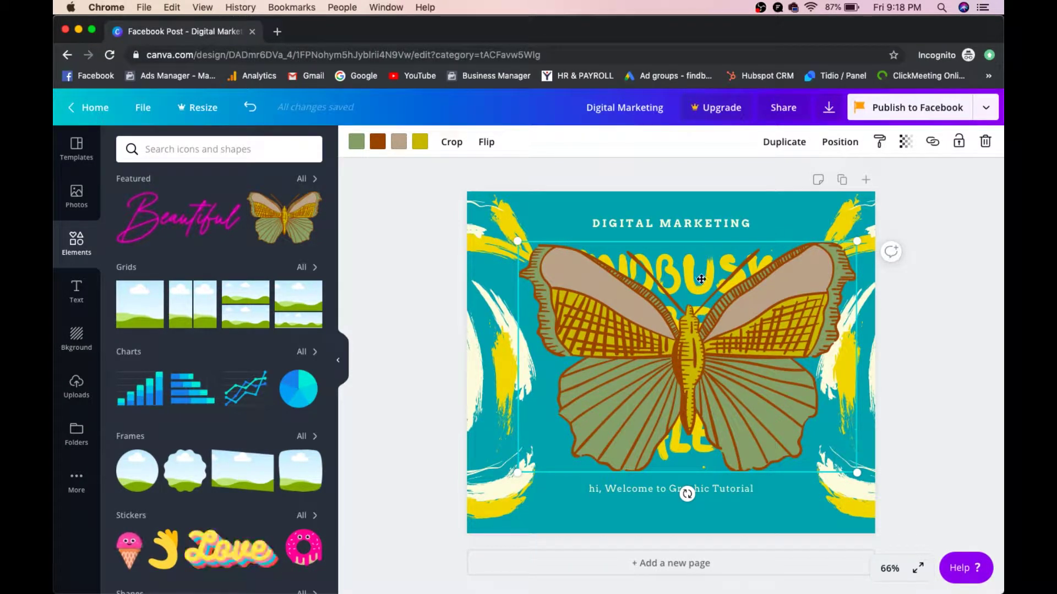
{"action": "left_click", "coordinate": [842, 146]}
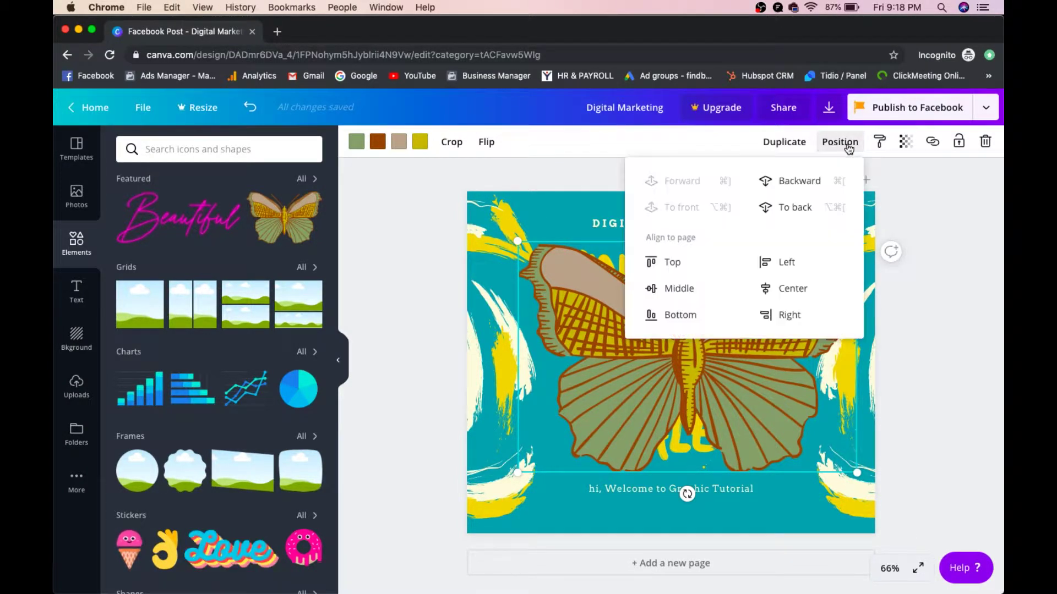
{"action": "left_click", "coordinate": [798, 181]}
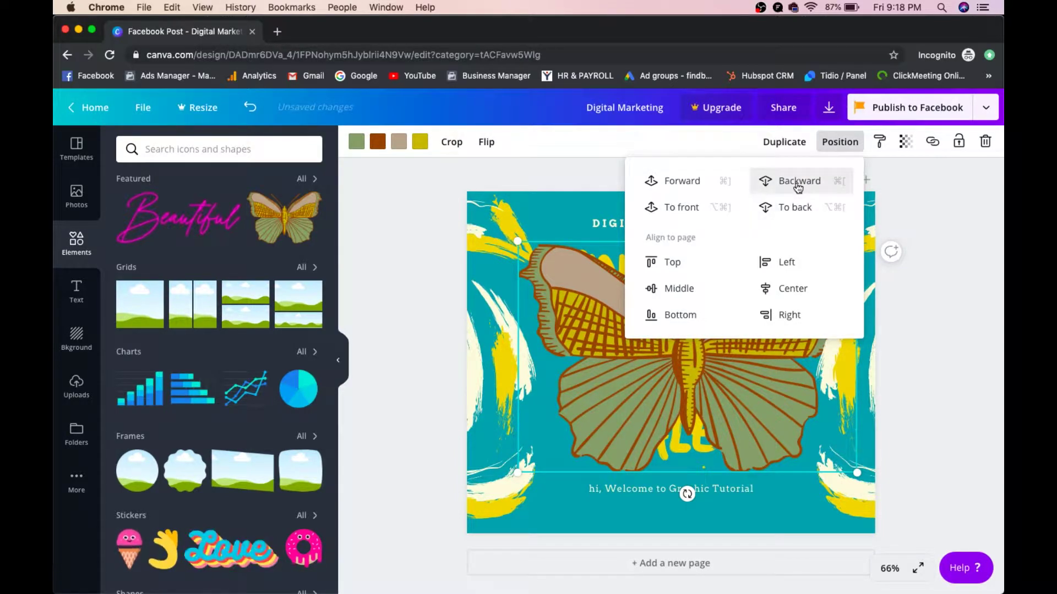
{"action": "left_click", "coordinate": [797, 186]}
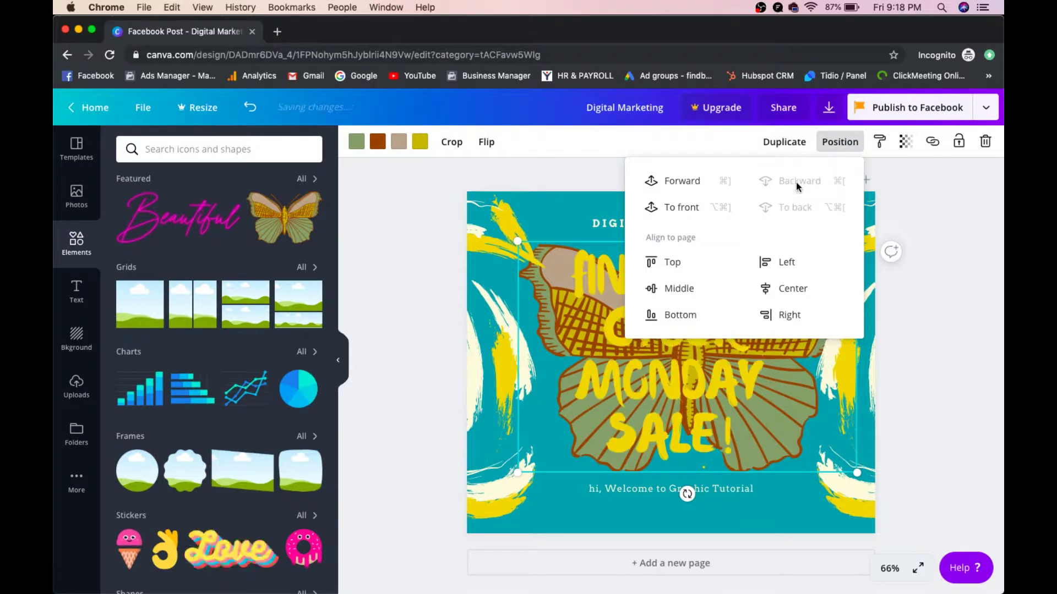
{"action": "left_click", "coordinate": [922, 255]}
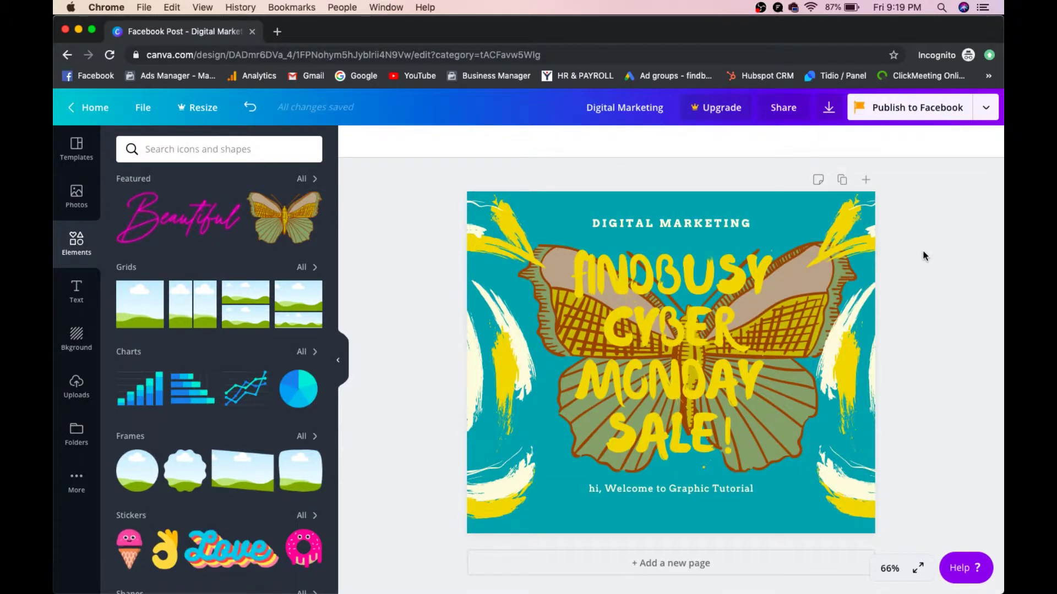
{"action": "left_click_drag", "start_coordinate": [694, 302], "coordinate": [712, 303]}
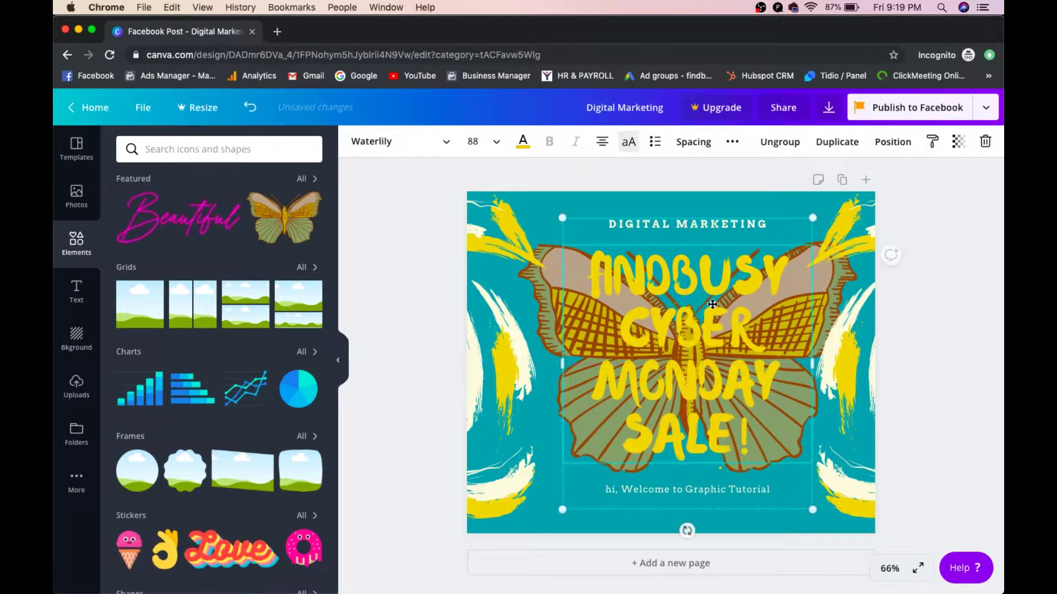
Step: Undo the butterfly's layer move and delete the butterfly illustration
{"action": "left_click", "coordinate": [835, 268]}
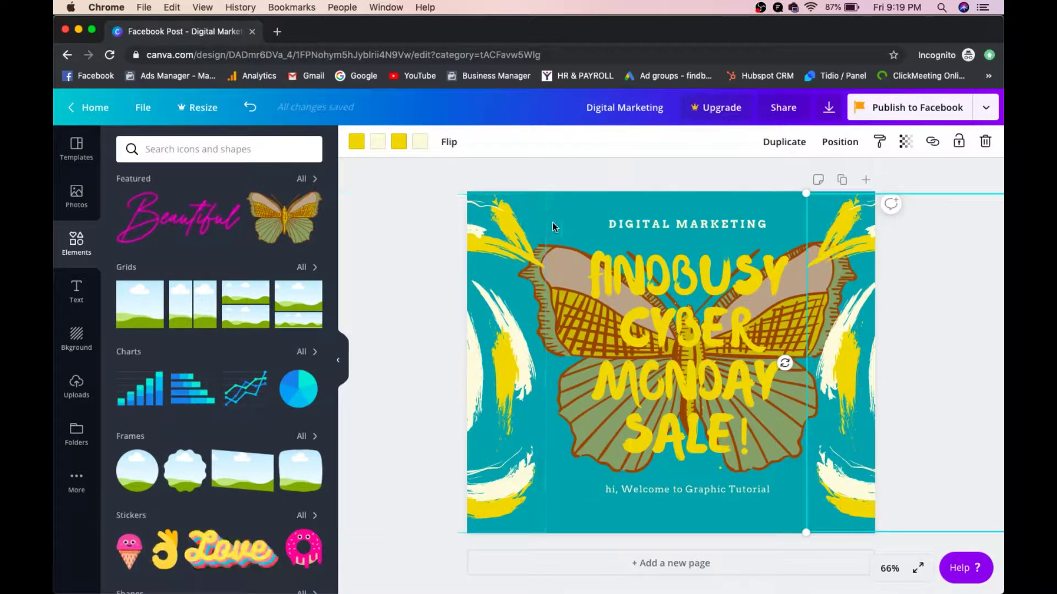
{"action": "left_click", "coordinate": [564, 209]}
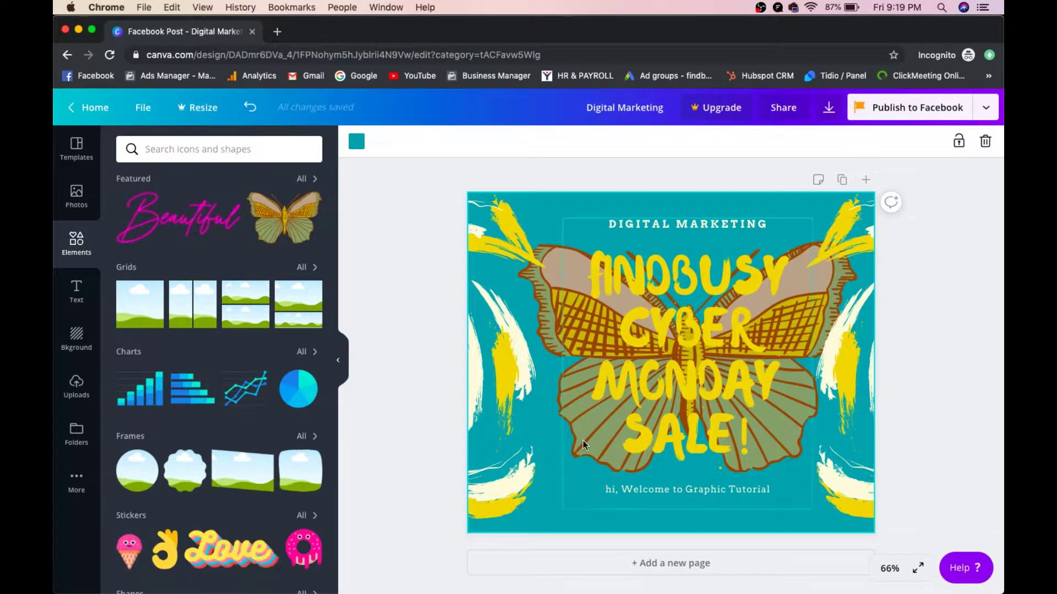
{"action": "key", "text": "ctrl+z"}
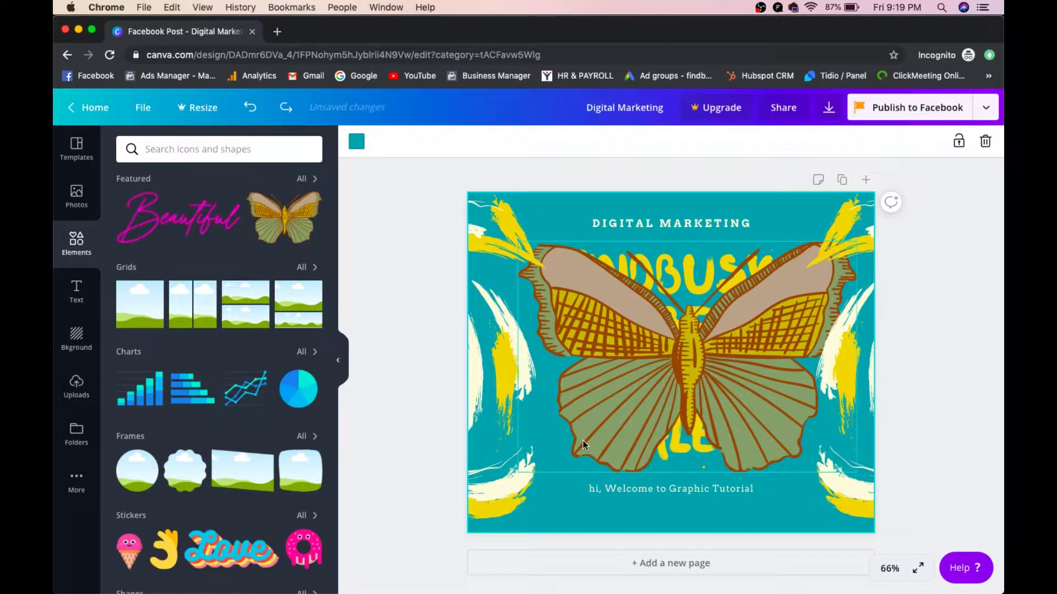
{"action": "left_click", "coordinate": [583, 440]}
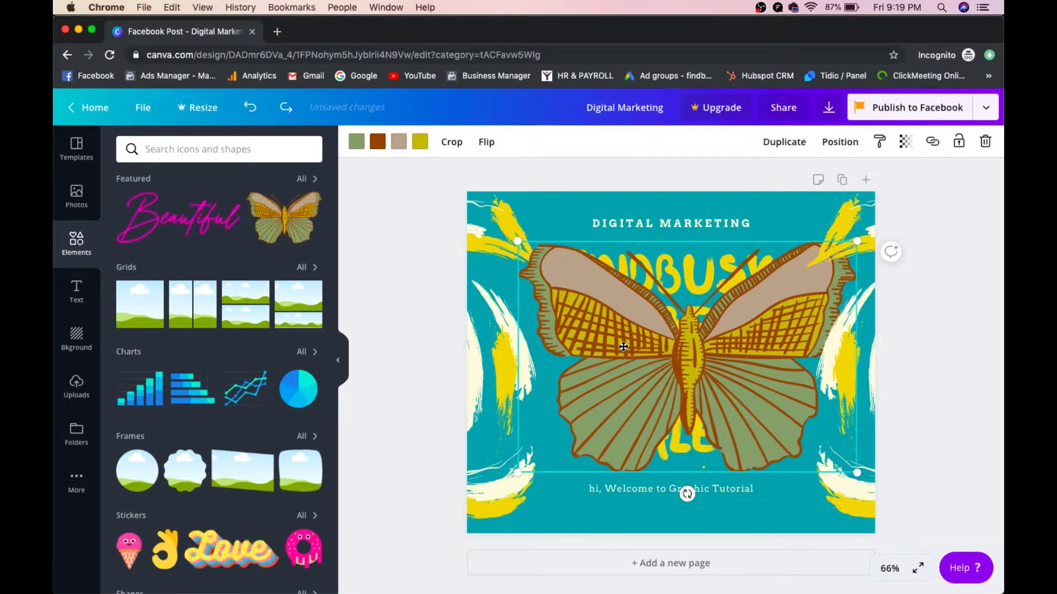
{"action": "left_click", "coordinate": [985, 142]}
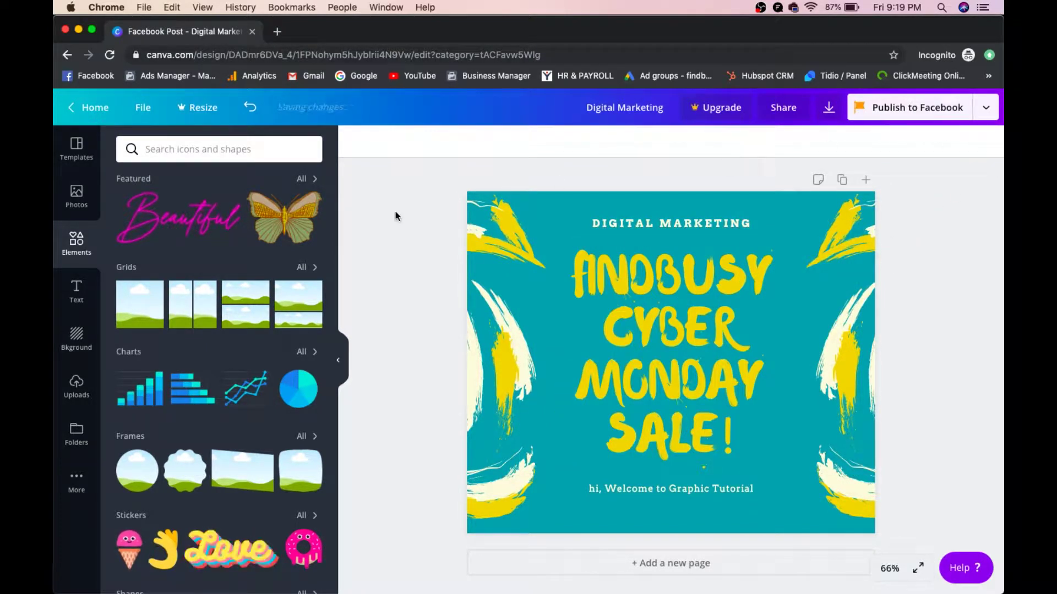
Step: Search Elements for arrows and place a shrunken red arrow at the headline's right
{"action": "left_click", "coordinate": [223, 147]}
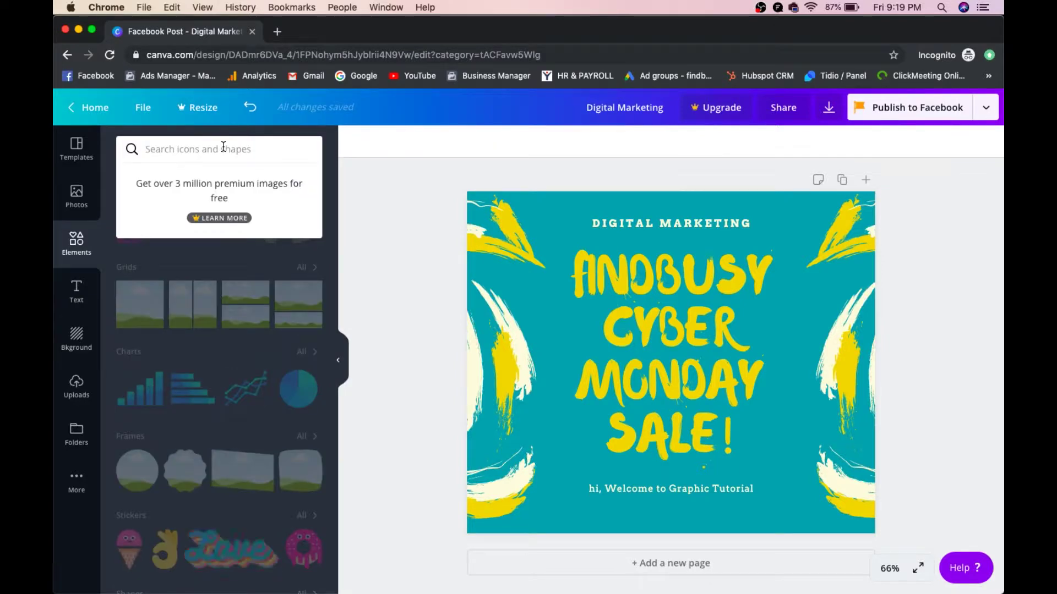
{"action": "type", "text": "arrow"}
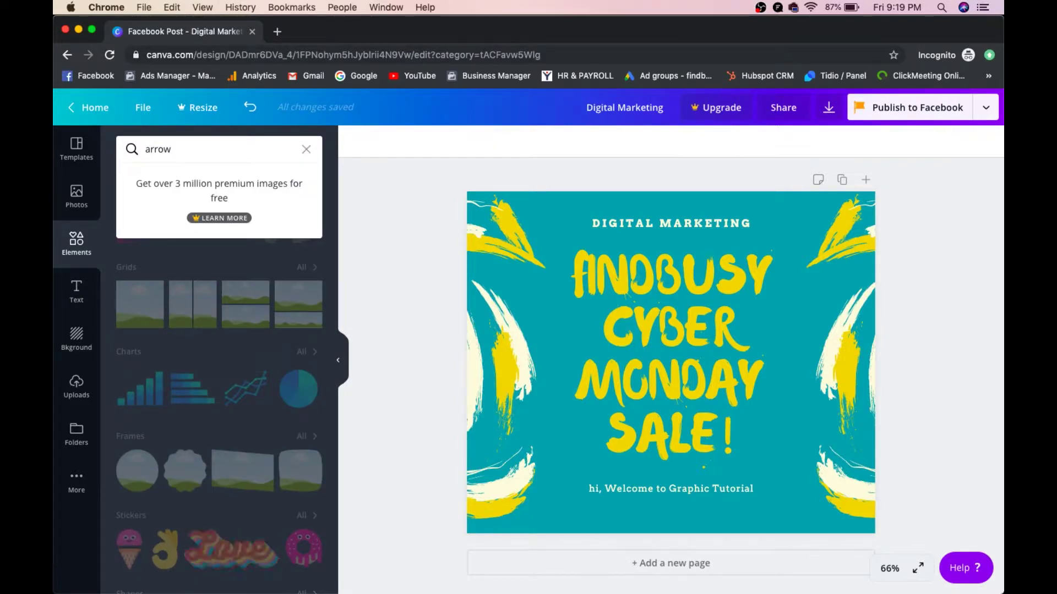
{"action": "key", "text": "Return"}
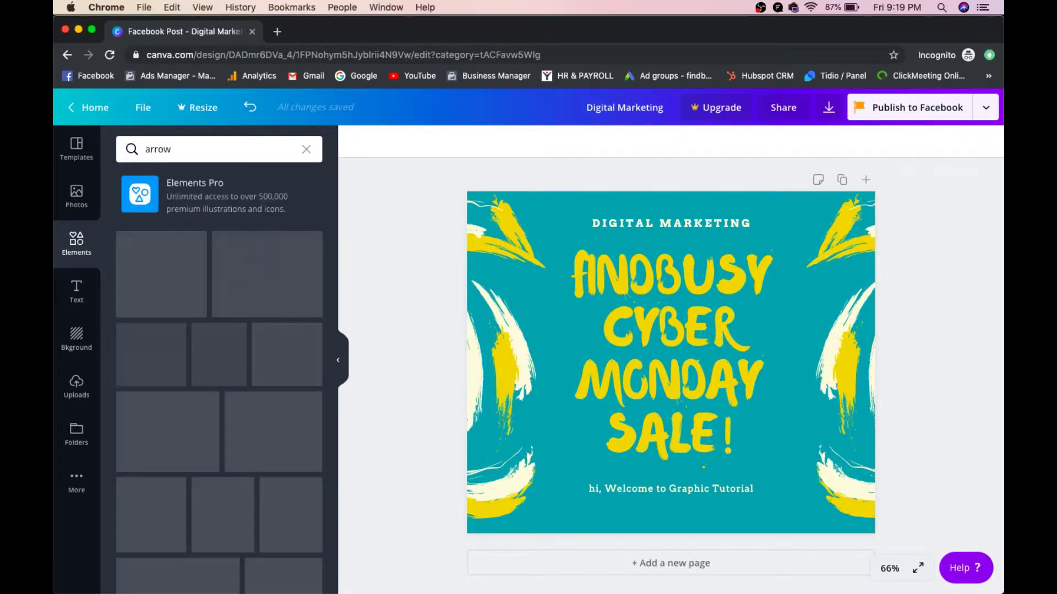
{"action": "left_click_drag", "start_coordinate": [182, 349], "coordinate": [630, 321]}
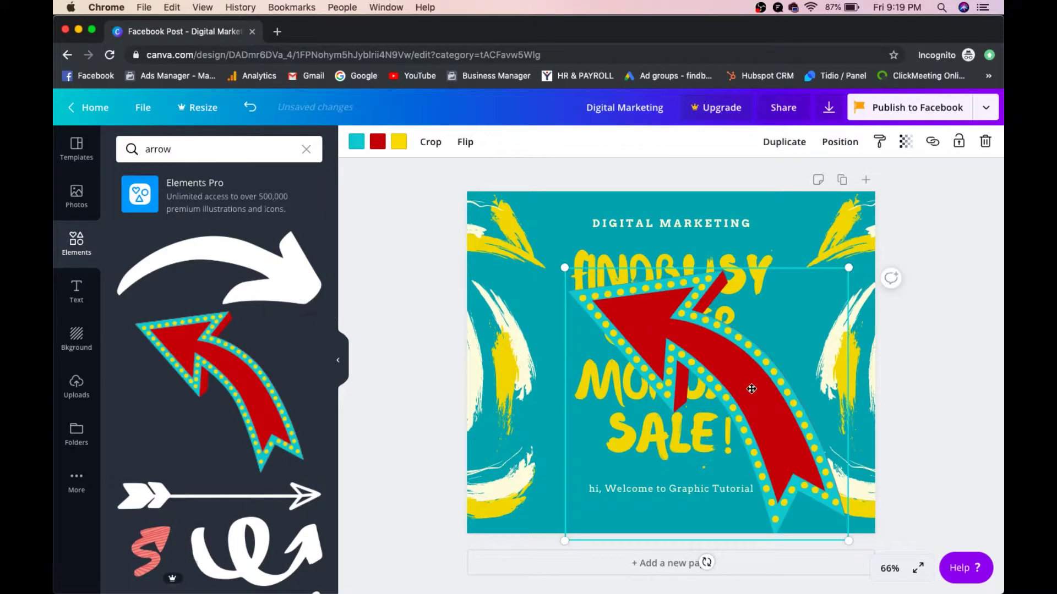
{"action": "left_click_drag", "start_coordinate": [847, 535], "coordinate": [750, 436]}
{"action": "left_click_drag", "start_coordinate": [666, 332], "coordinate": [843, 354]}
Step: Delete the red arrow and select the search term to replace it
{"action": "left_click", "coordinate": [934, 302]}
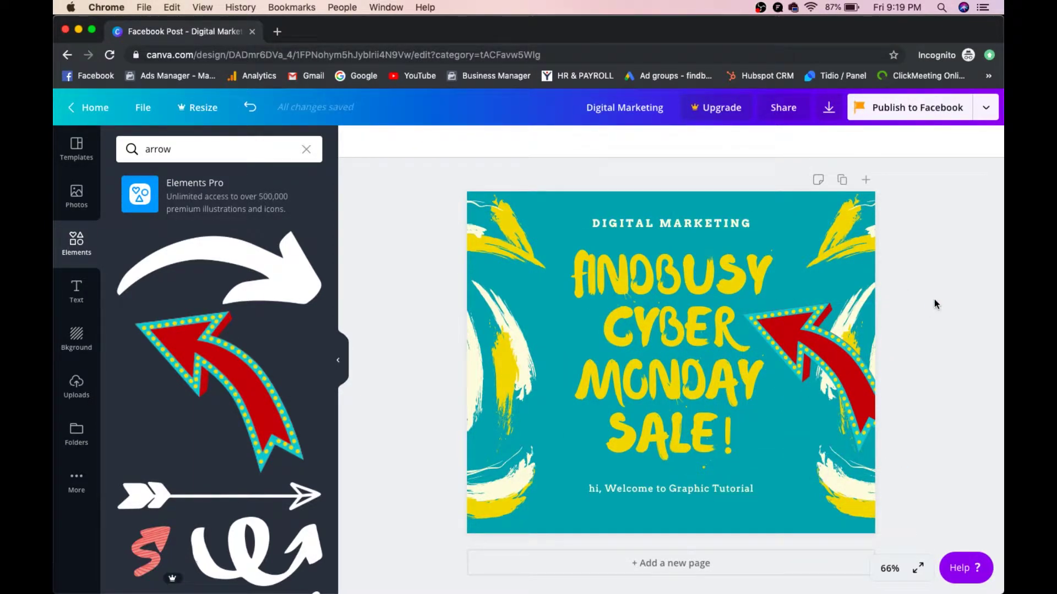
{"action": "left_click", "coordinate": [804, 337]}
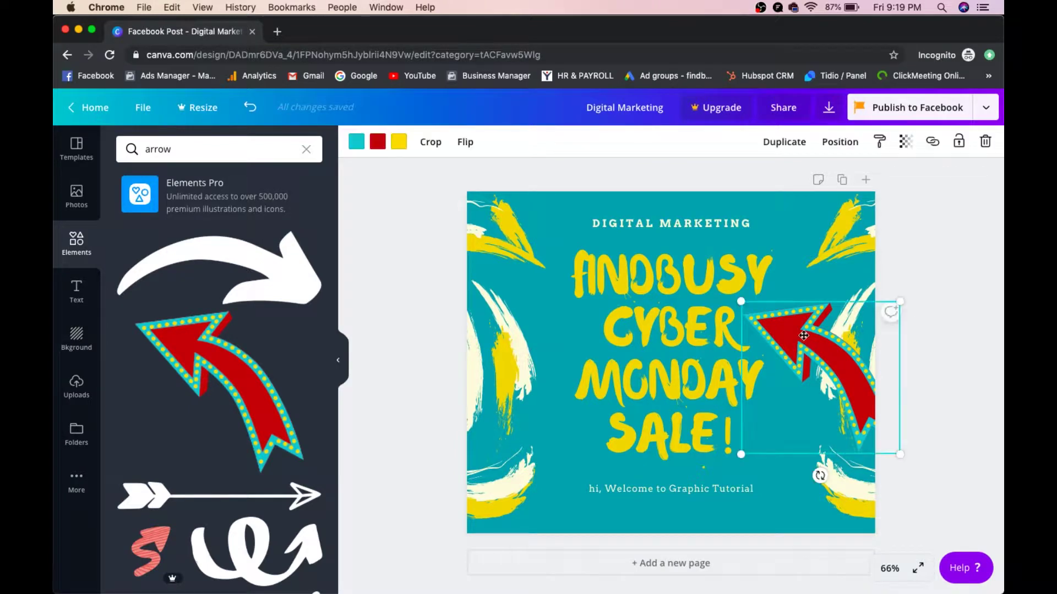
{"action": "left_click", "coordinate": [984, 142]}
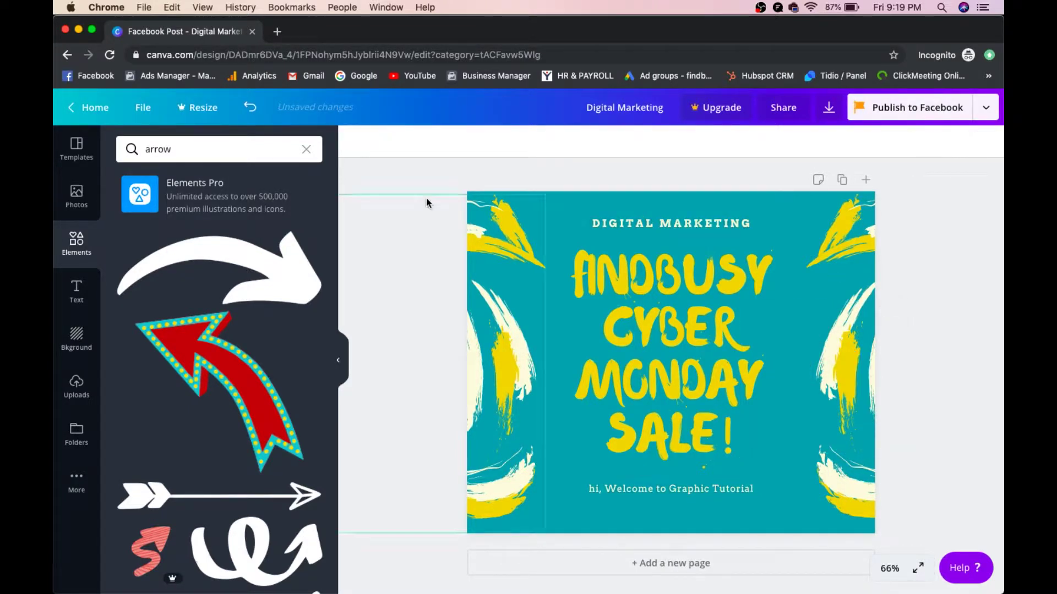
{"action": "left_click", "coordinate": [200, 151]}
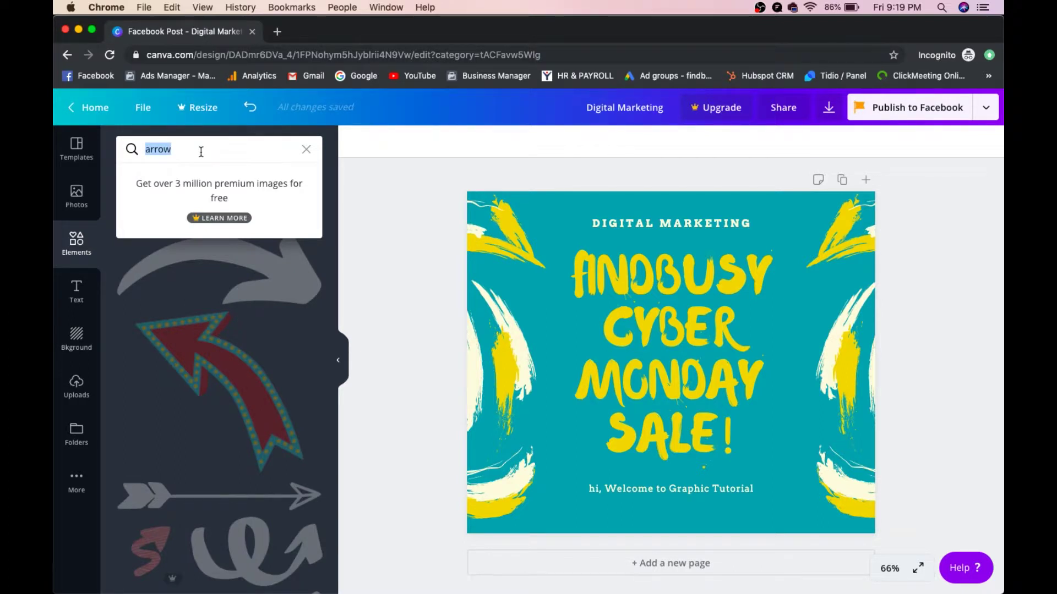
Step: Search 'books' and place a small 134×134 red open-book graphic at the bottom-left corner
{"action": "type", "text": "books"}
{"action": "key", "text": "Return"}
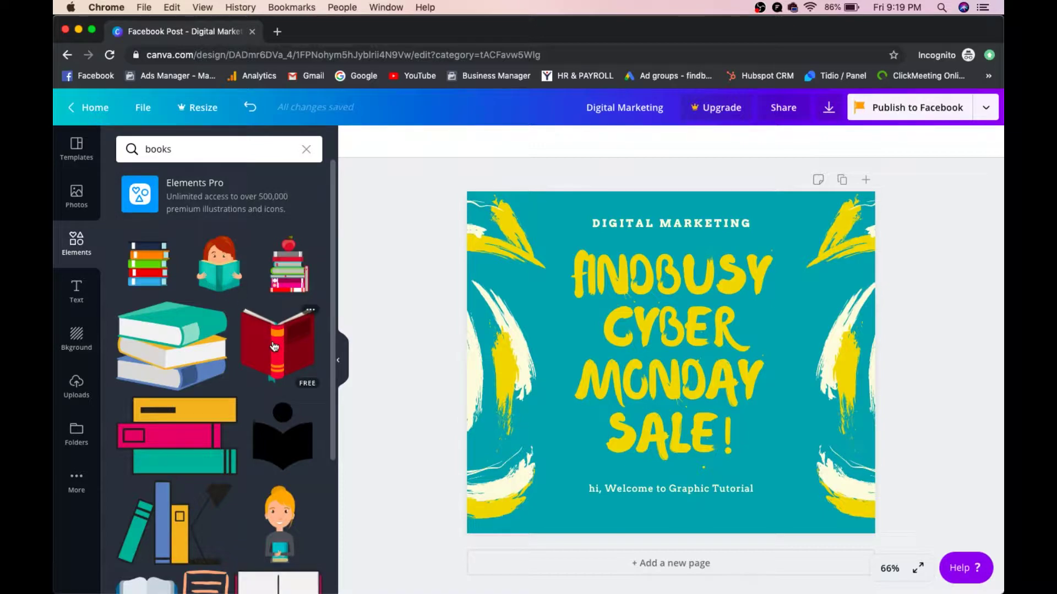
{"action": "left_click_drag", "start_coordinate": [274, 346], "coordinate": [581, 232]}
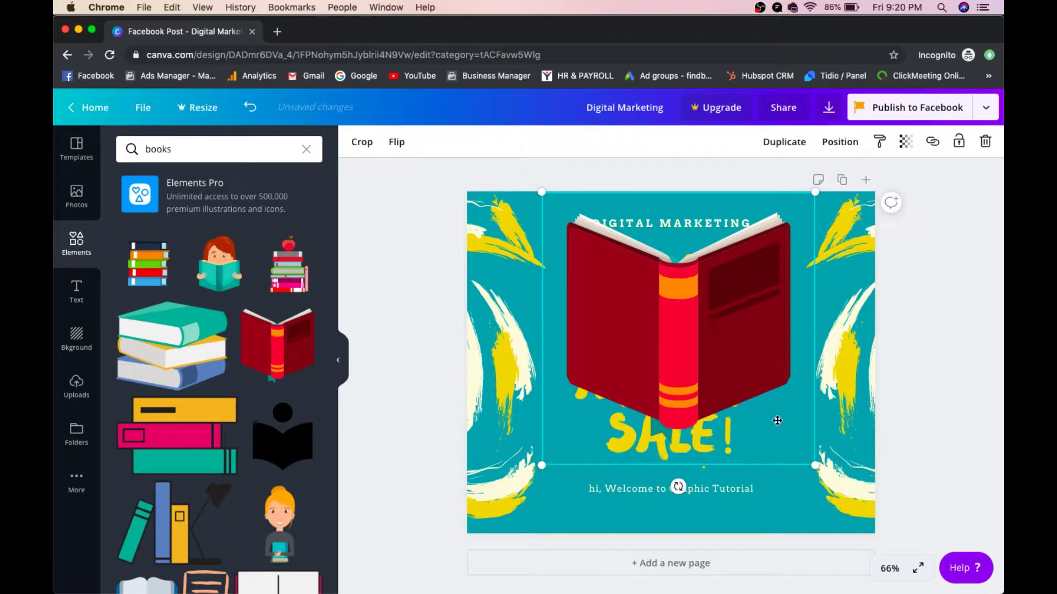
{"action": "left_click_drag", "start_coordinate": [809, 463], "coordinate": [575, 266]}
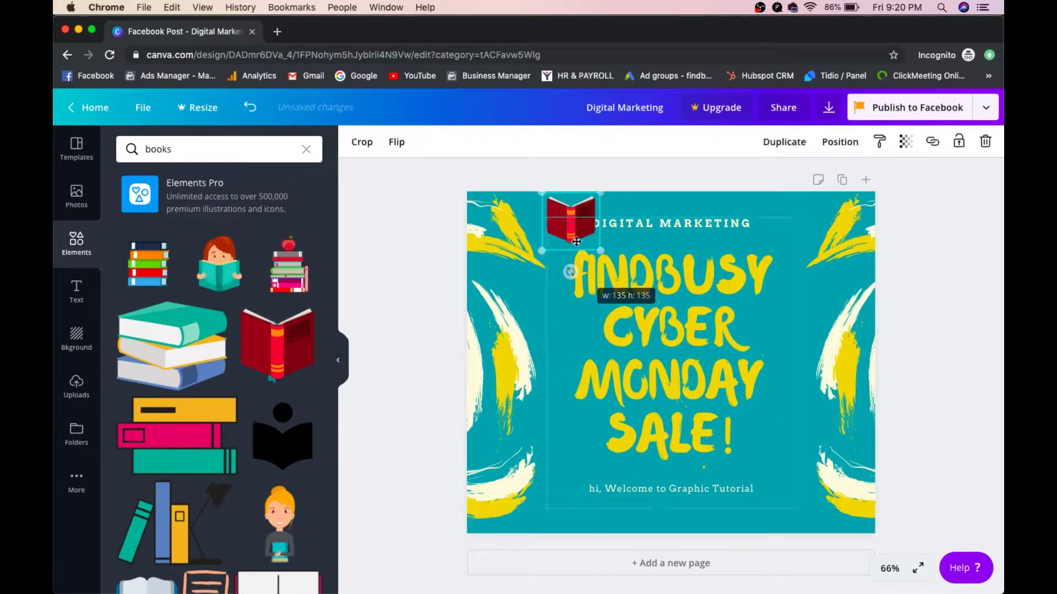
{"action": "left_click_drag", "start_coordinate": [578, 223], "coordinate": [492, 514]}
{"action": "left_click", "coordinate": [427, 403]}
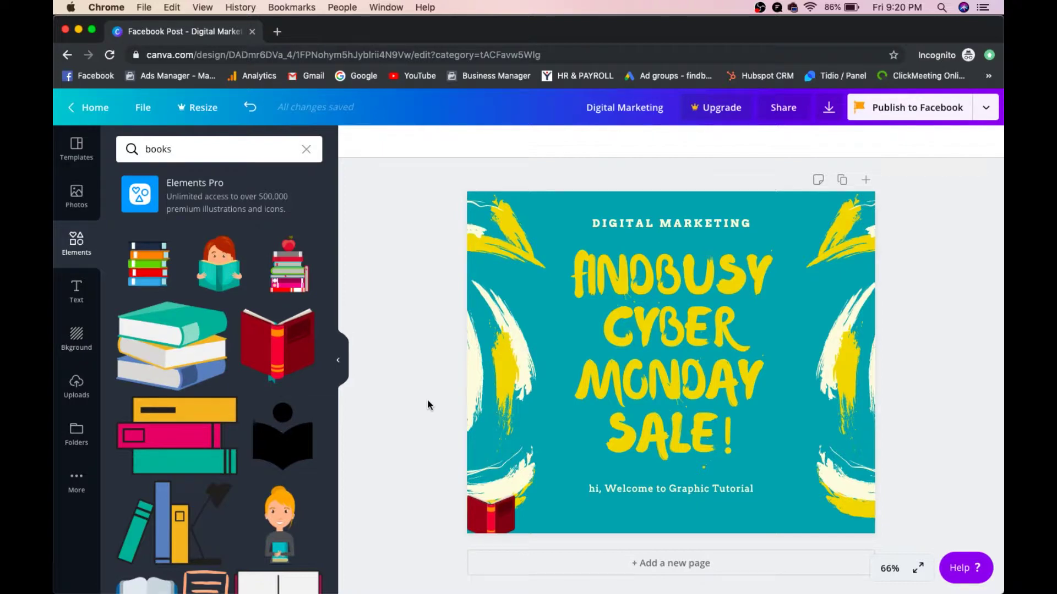
Step: Add a shrunken girl-reading illustration over the headline centre and delete the red book
{"action": "left_click_drag", "start_coordinate": [245, 259], "coordinate": [692, 287]}
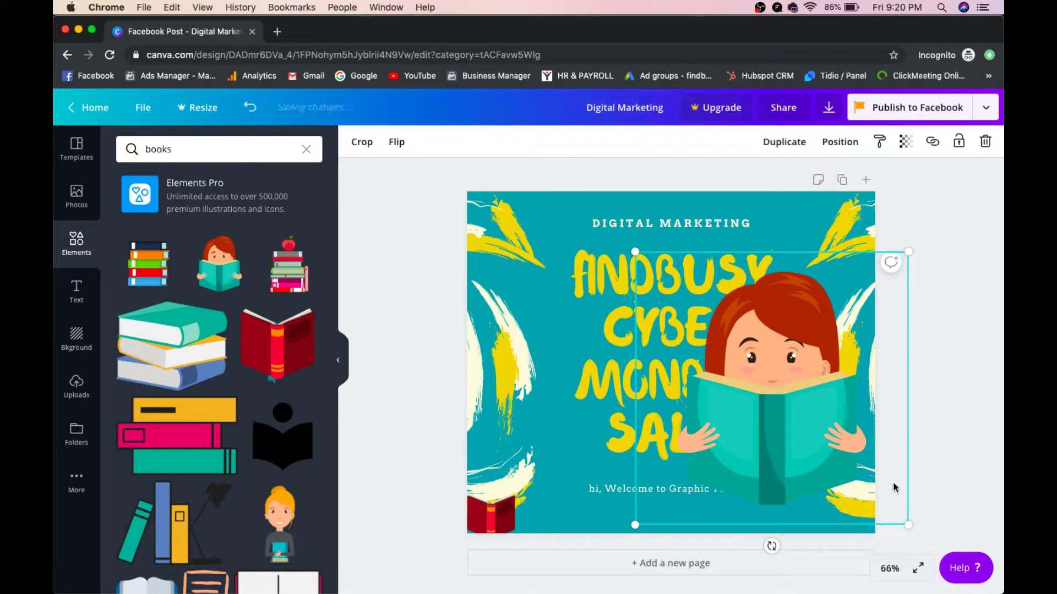
{"action": "left_click_drag", "start_coordinate": [894, 520], "coordinate": [789, 417]}
{"action": "left_click_drag", "start_coordinate": [718, 337], "coordinate": [671, 340]}
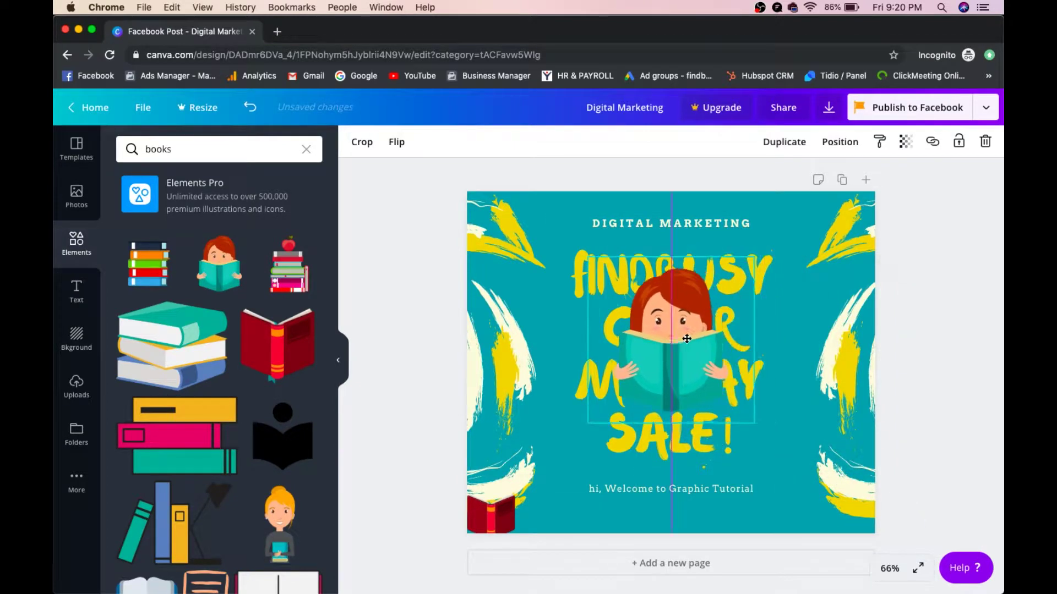
{"action": "left_click", "coordinate": [506, 501]}
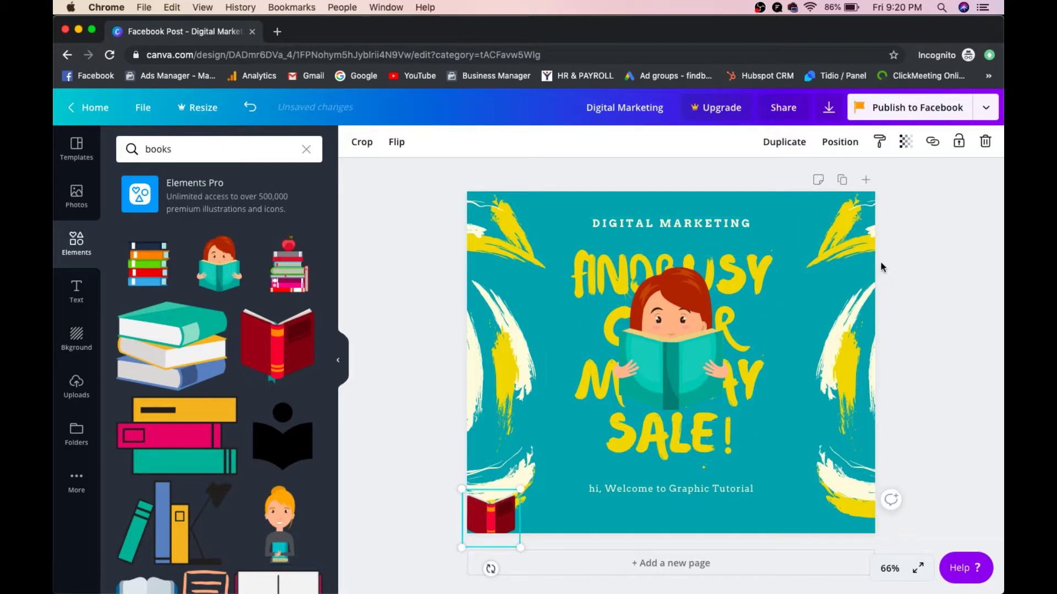
{"action": "left_click", "coordinate": [985, 141]}
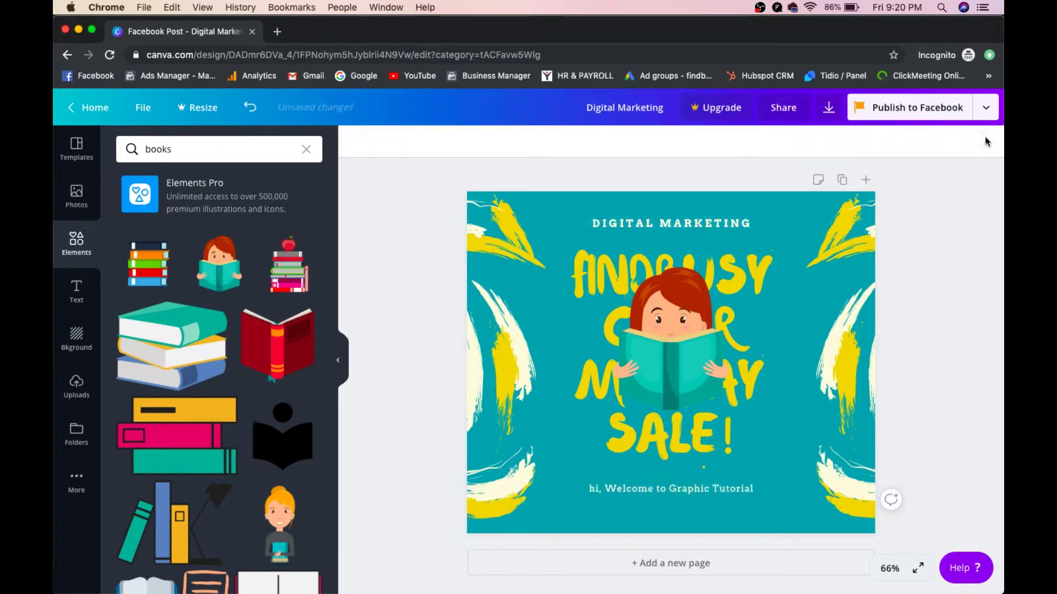
Step: Send the girl-reading illustration backward behind the headline text
{"action": "left_click", "coordinate": [649, 322]}
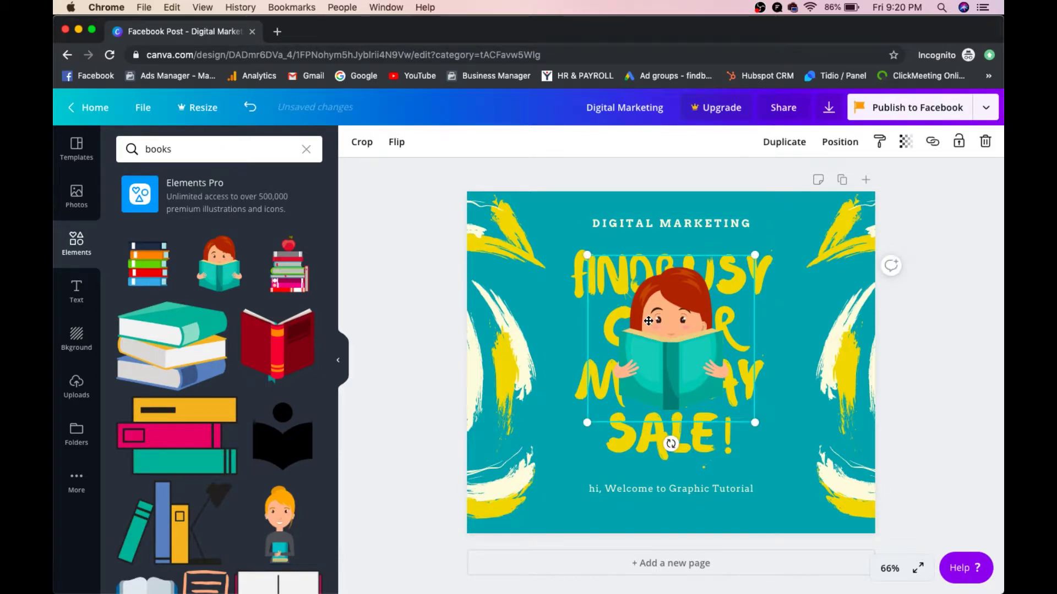
{"action": "left_click", "coordinate": [839, 144]}
{"action": "left_click", "coordinate": [801, 181]}
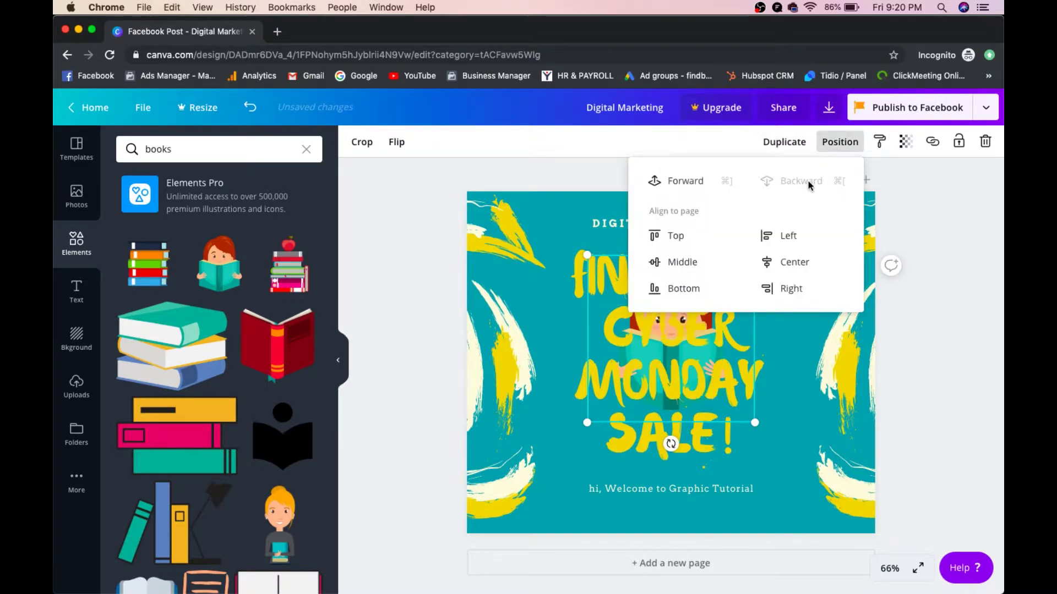
{"action": "left_click", "coordinate": [923, 287]}
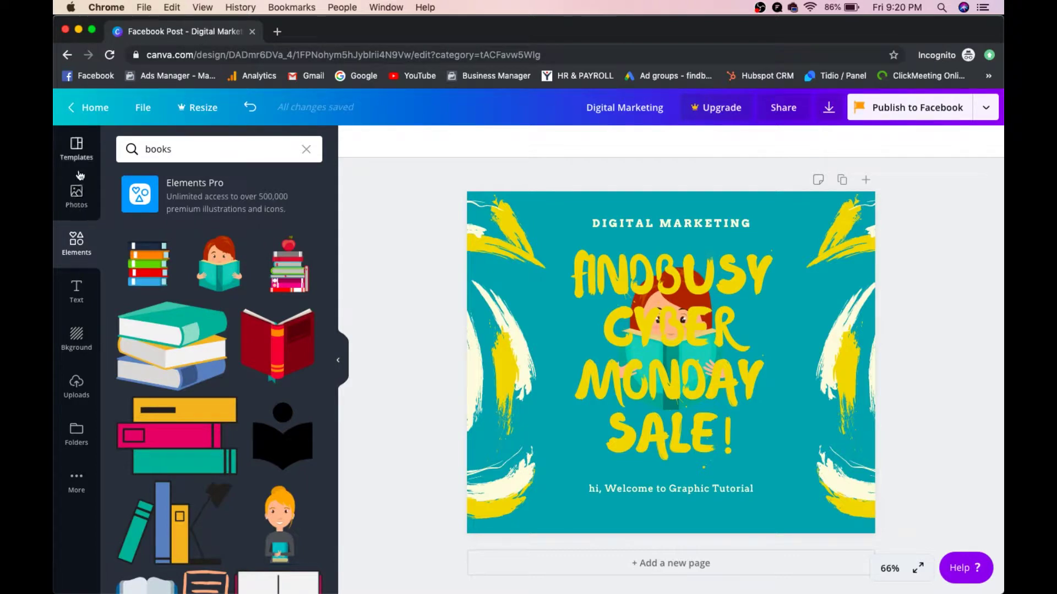
{"action": "left_click", "coordinate": [79, 392]}
Step: Upload the 'For Free Digital Marketing Training and Tips' poster image
{"action": "left_click", "coordinate": [215, 147]}
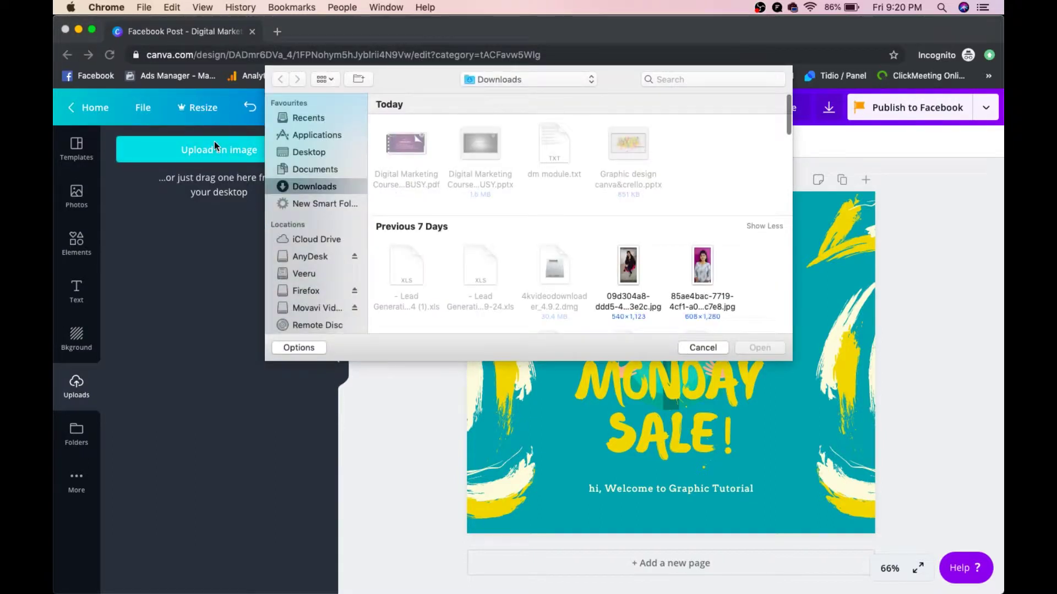
{"action": "scroll", "coordinate": [444, 207], "scroll_direction": "down", "scroll_amount": 5}
{"action": "scroll", "coordinate": [444, 209], "scroll_direction": "down", "scroll_amount": 5}
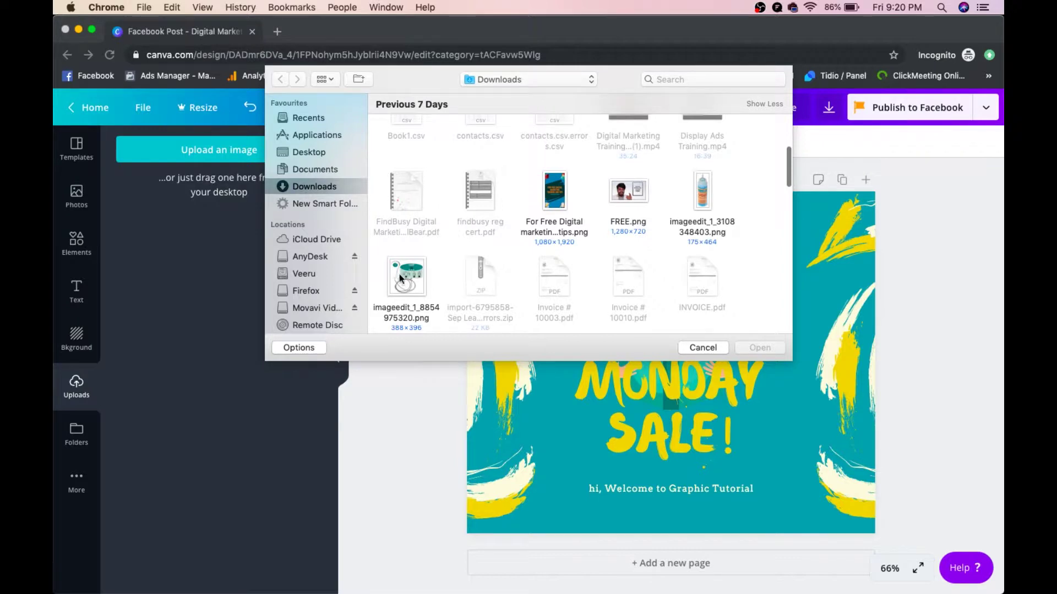
{"action": "left_click", "coordinate": [557, 204]}
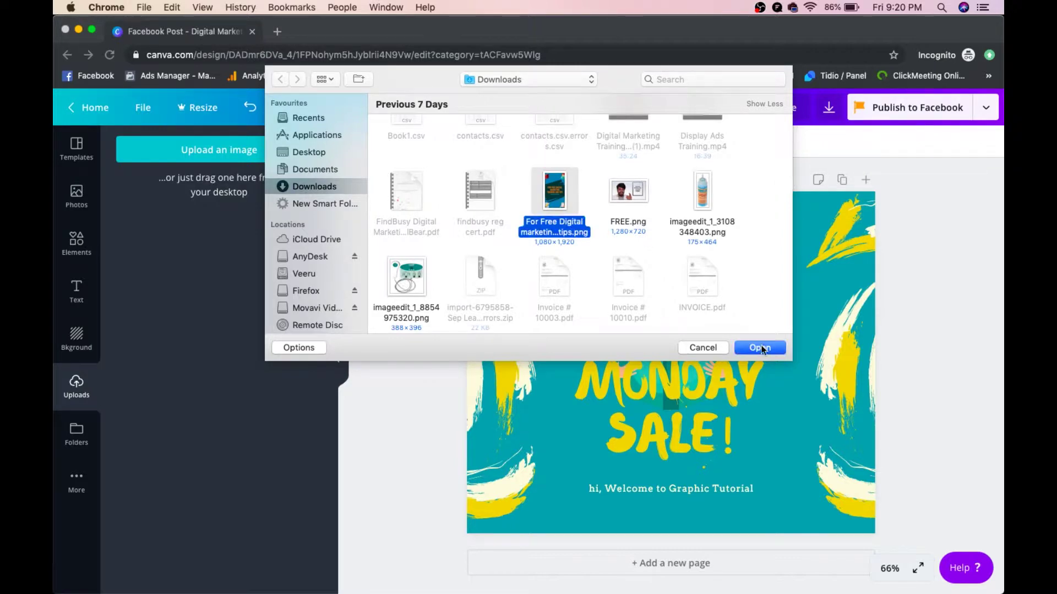
{"action": "left_click", "coordinate": [761, 348]}
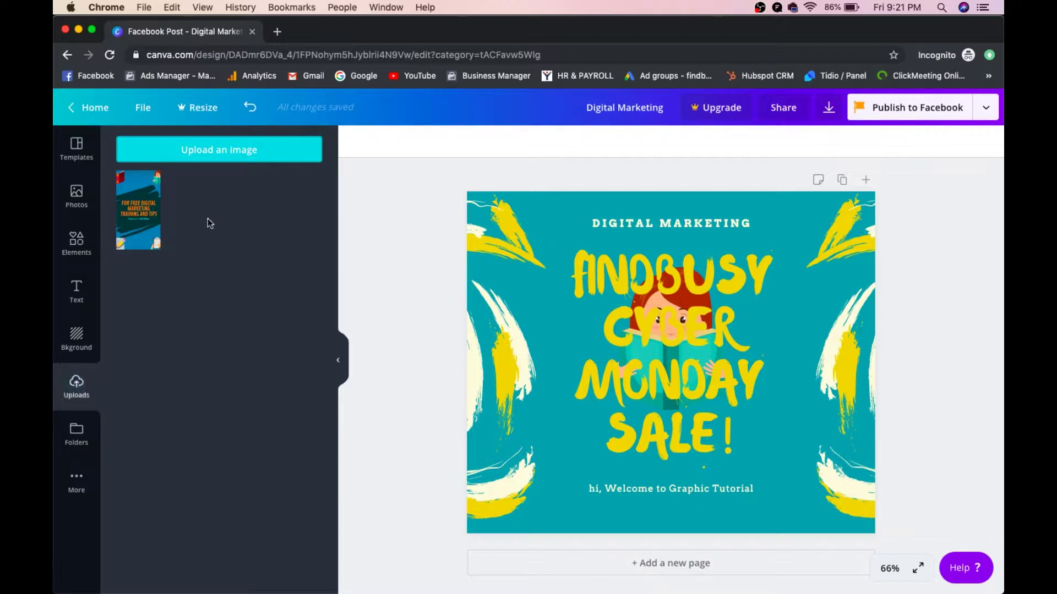
Step: Place the uploaded poster centred on the design, stretched from page top to bottom
{"action": "left_click_drag", "start_coordinate": [141, 207], "coordinate": [561, 246]}
{"action": "left_click_drag", "start_coordinate": [690, 484], "coordinate": [789, 405]}
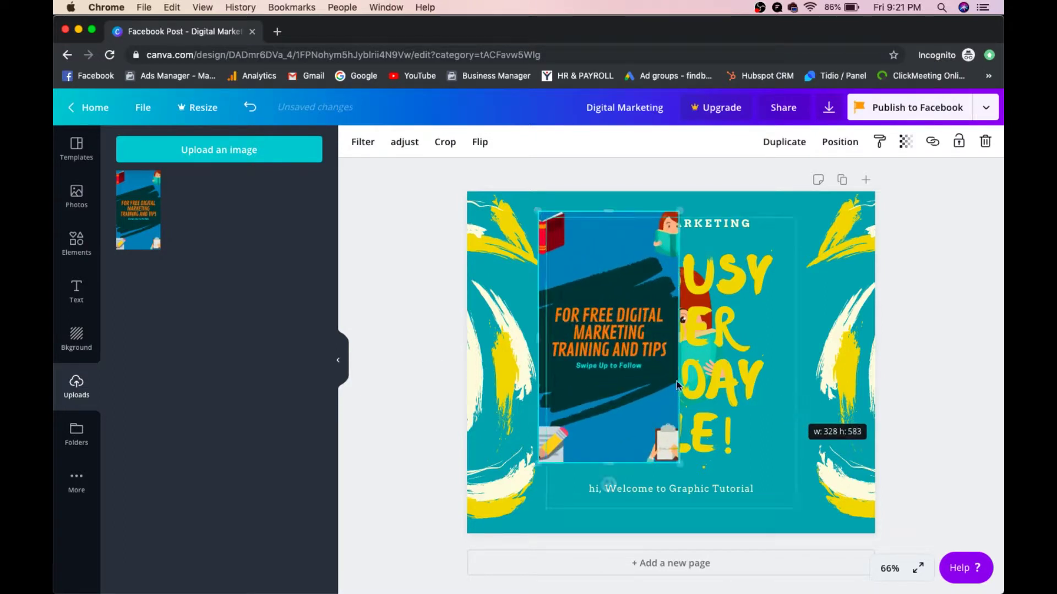
{"action": "left_click_drag", "start_coordinate": [564, 363], "coordinate": [635, 365]}
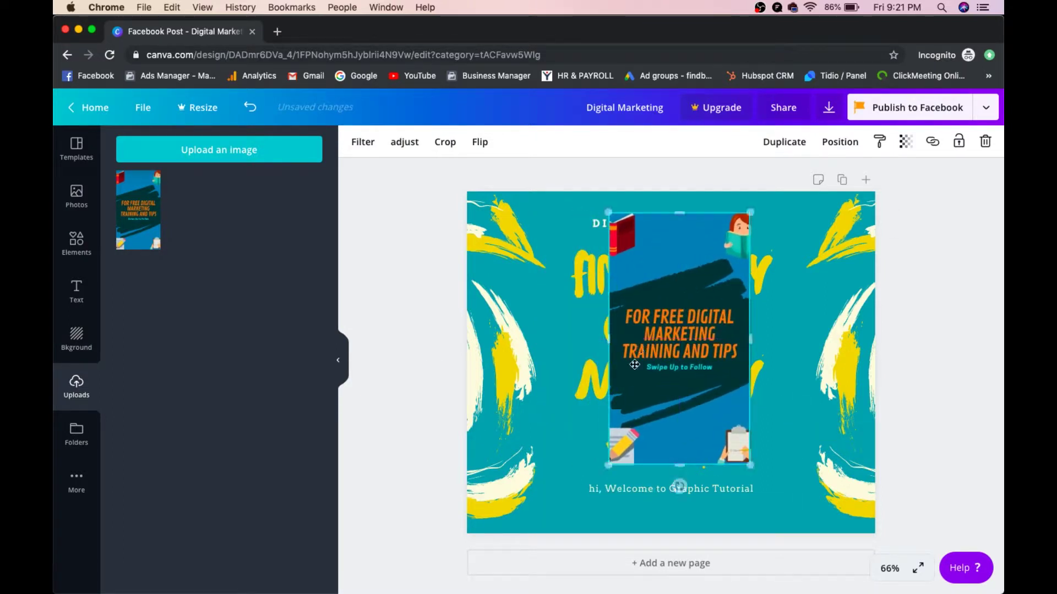
{"action": "left_click_drag", "start_coordinate": [609, 465], "coordinate": [571, 490]}
{"action": "left_click_drag", "start_coordinate": [748, 502], "coordinate": [767, 533]}
{"action": "left_click_drag", "start_coordinate": [587, 213], "coordinate": [577, 195]}
{"action": "left_click_drag", "start_coordinate": [767, 363], "coordinate": [788, 365]}
{"action": "left_click", "coordinate": [940, 274]}
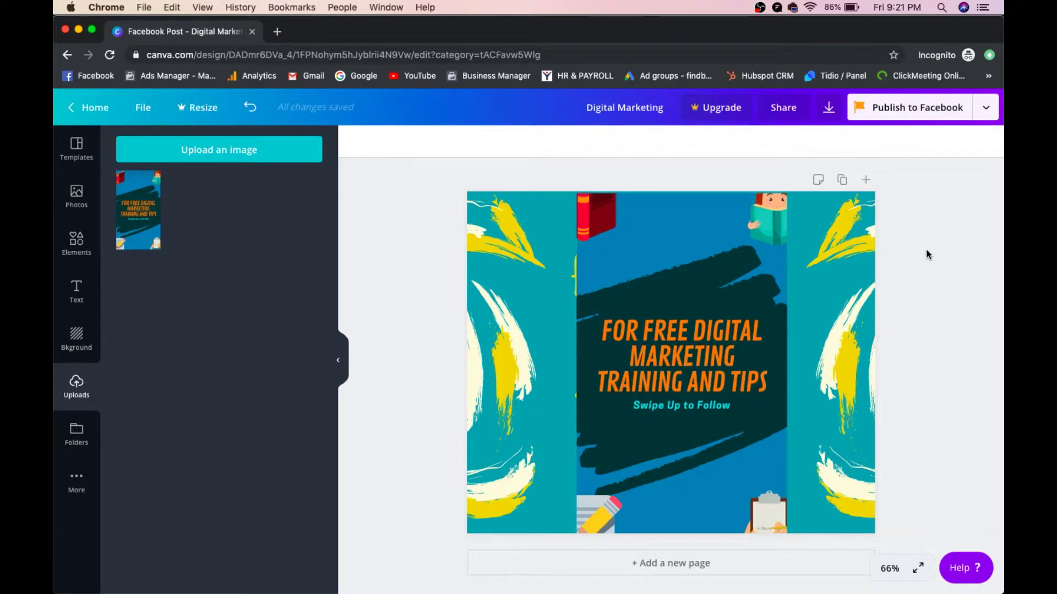
{"action": "left_click", "coordinate": [830, 110]}
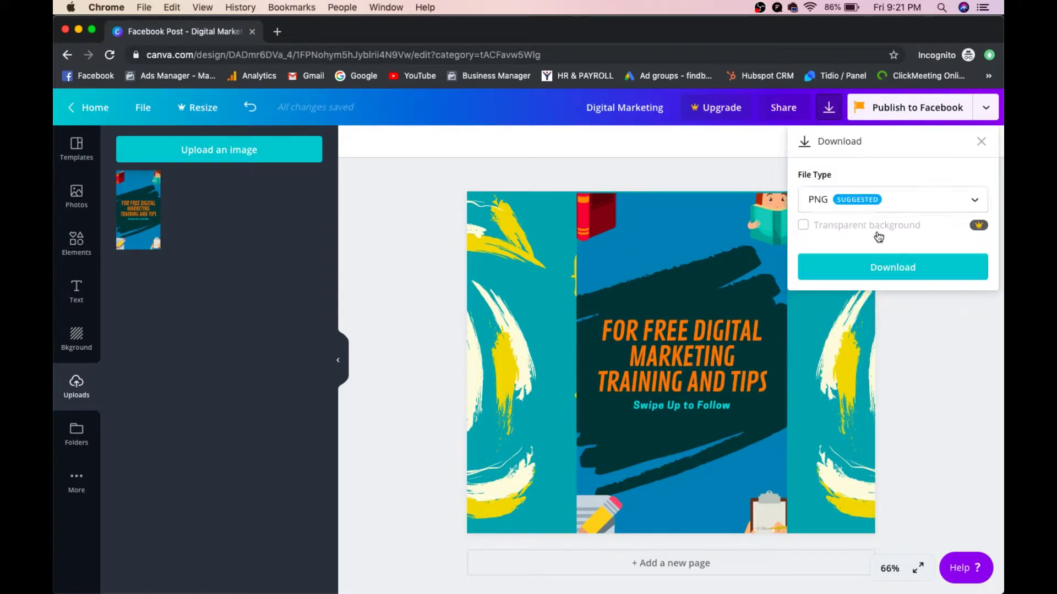
Step: Download the design with PNG kept as the file type
{"action": "left_click", "coordinate": [872, 197]}
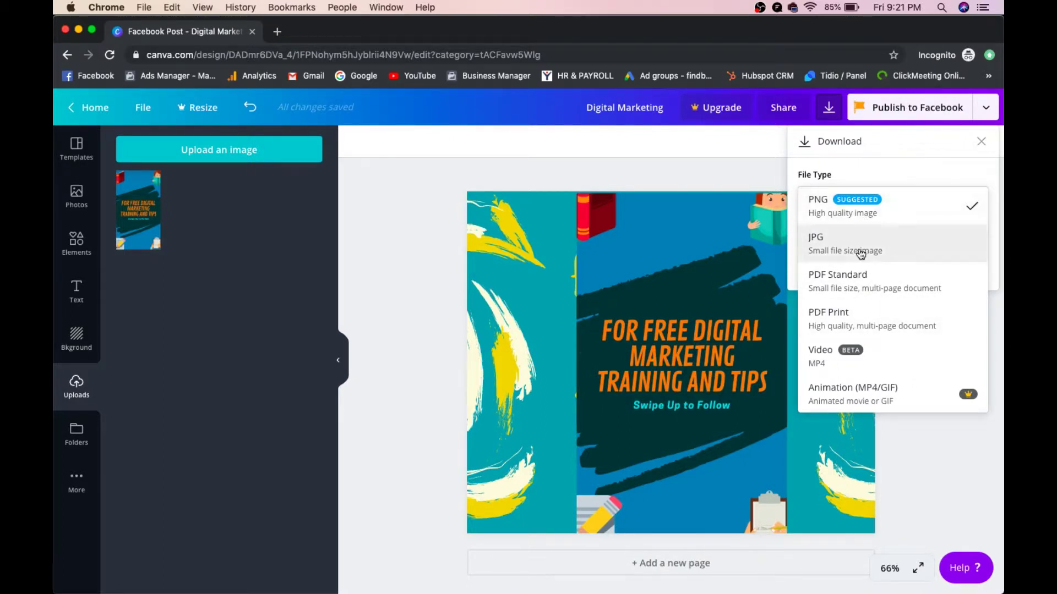
{"action": "left_click", "coordinate": [846, 214]}
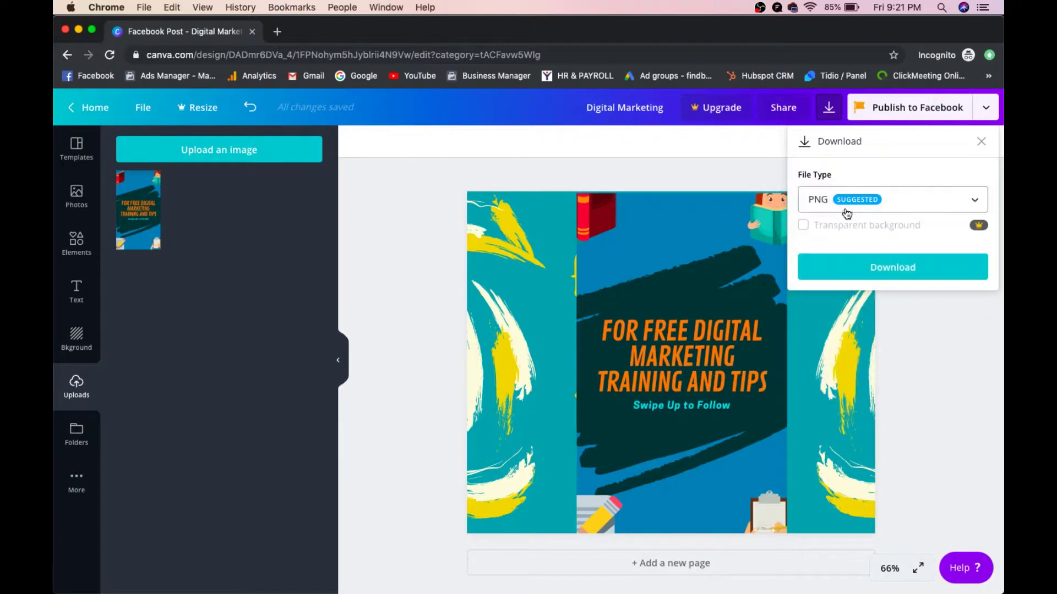
{"action": "left_click", "coordinate": [856, 264]}
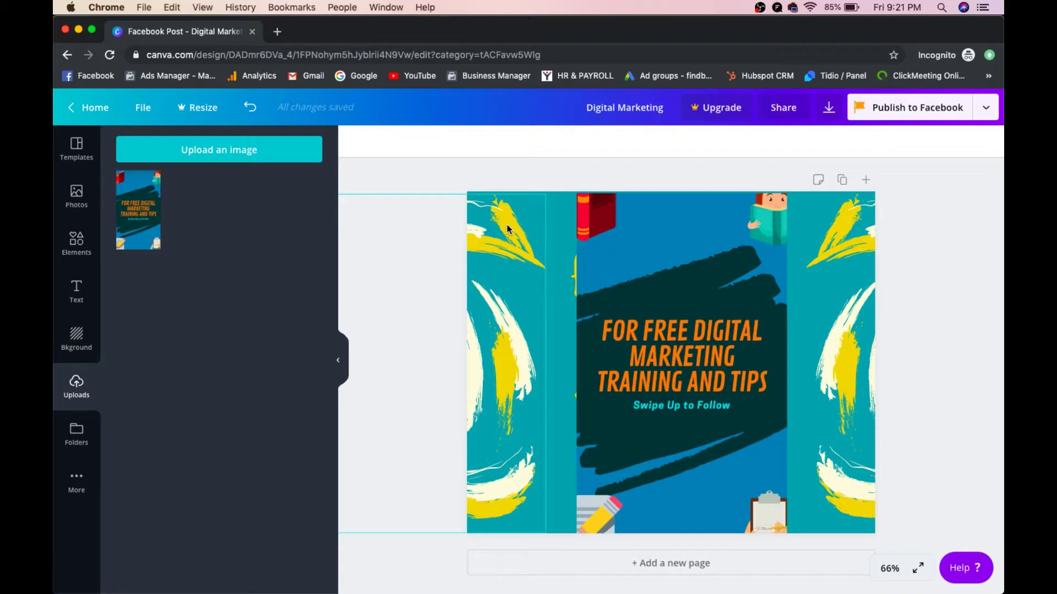
Step: Try red, pink, orchid, purple, periwinkle and light blue page background colours
{"action": "left_click", "coordinate": [553, 223]}
{"action": "left_click", "coordinate": [532, 205]}
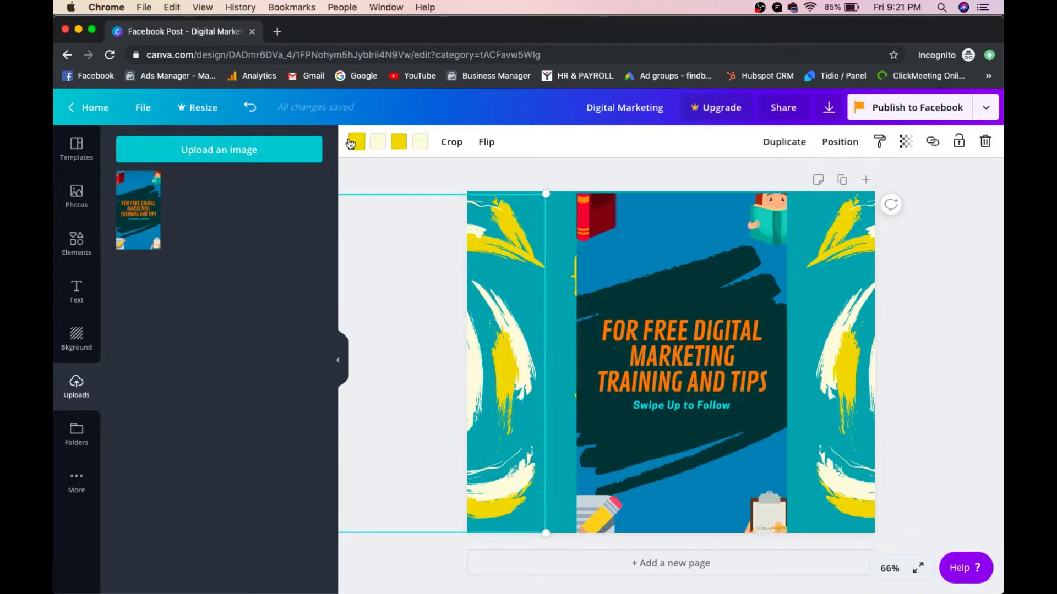
{"action": "left_click", "coordinate": [88, 348]}
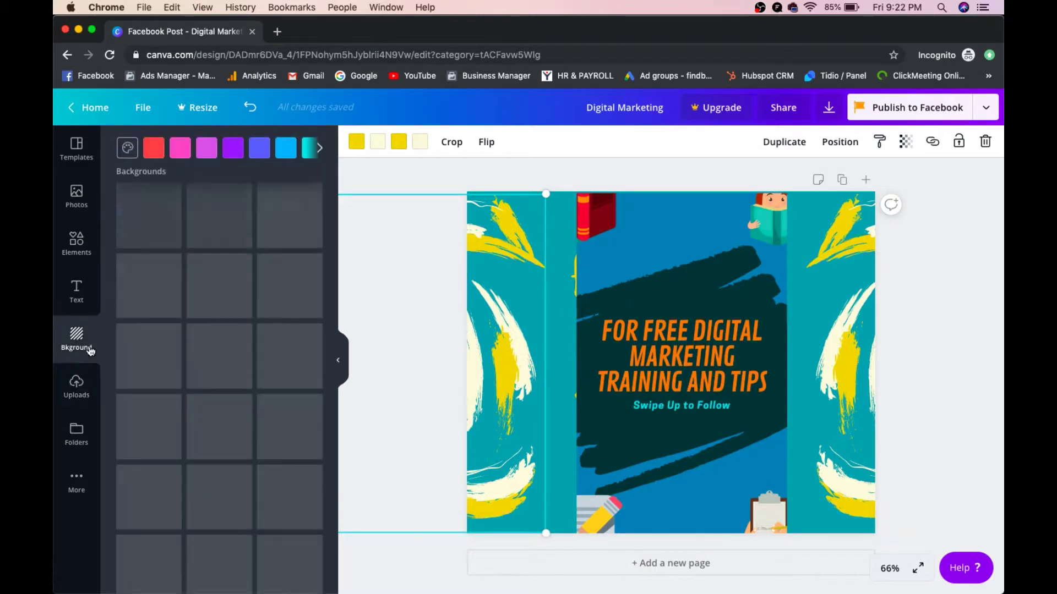
{"action": "left_click", "coordinate": [156, 151]}
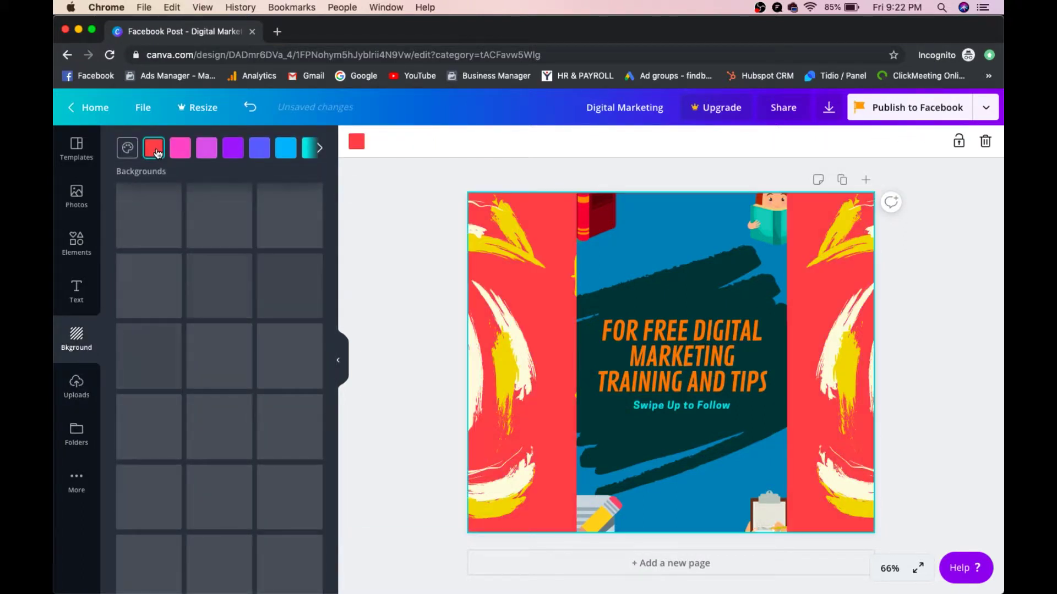
{"action": "left_click", "coordinate": [179, 149]}
{"action": "left_click", "coordinate": [205, 154]}
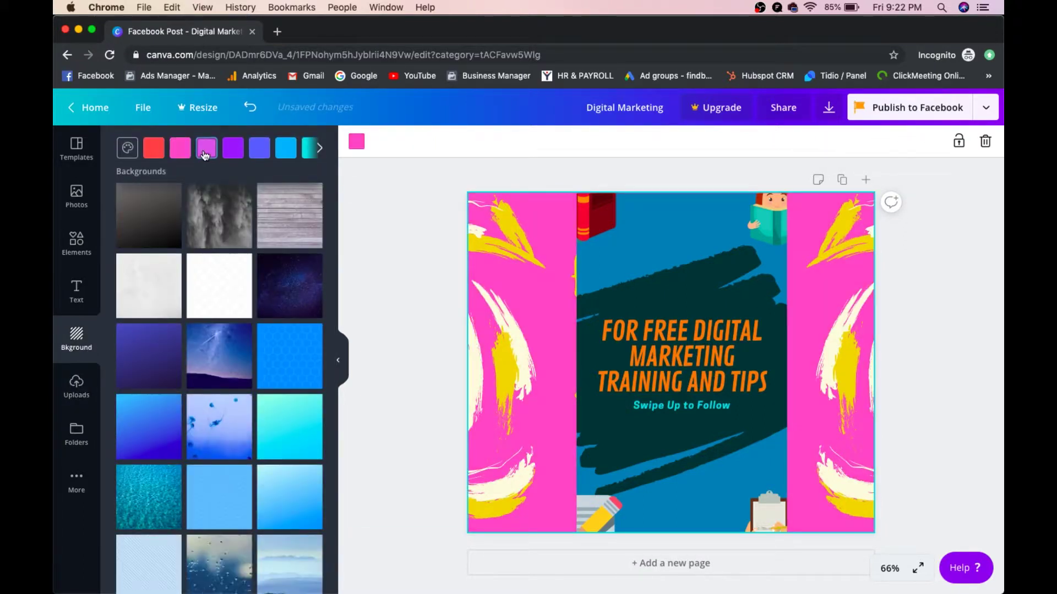
{"action": "left_click", "coordinate": [233, 151]}
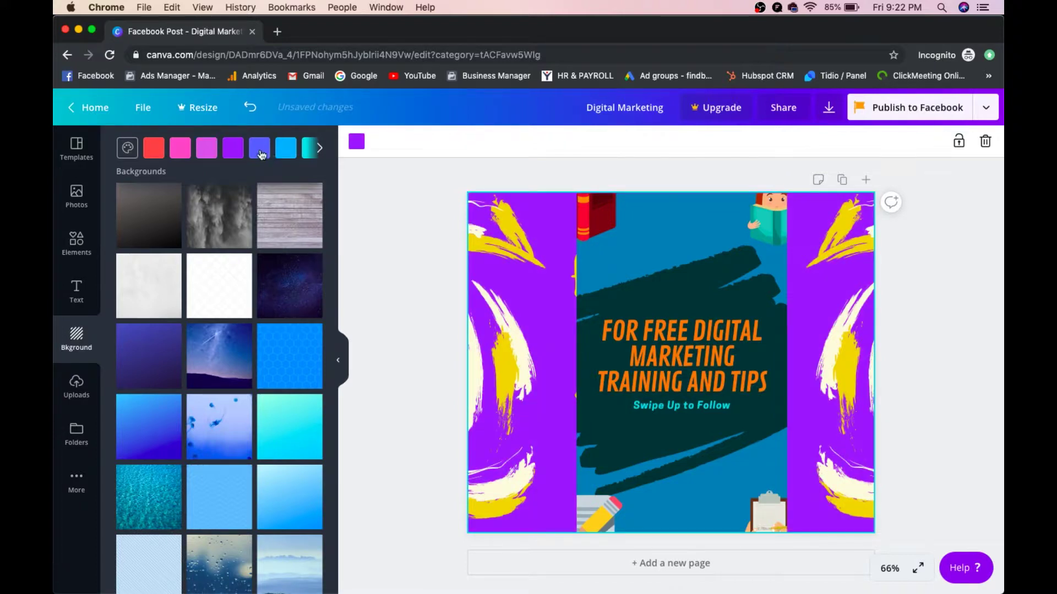
{"action": "left_click", "coordinate": [268, 154]}
{"action": "left_click", "coordinate": [285, 154]}
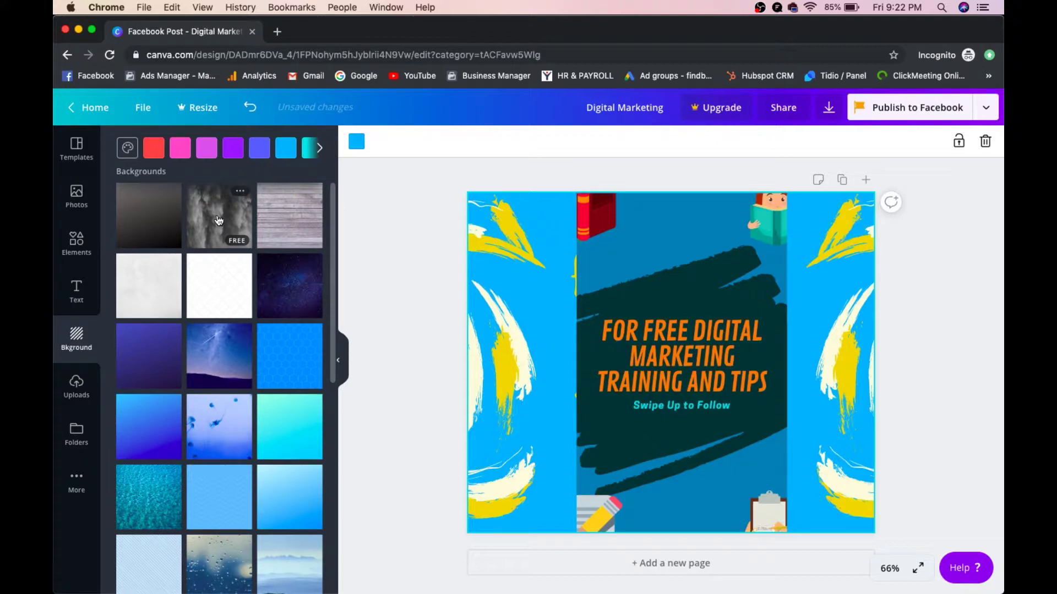
Step: Set the page background to the grey wood-plank image instead of the clouds image
{"action": "left_click", "coordinate": [219, 220]}
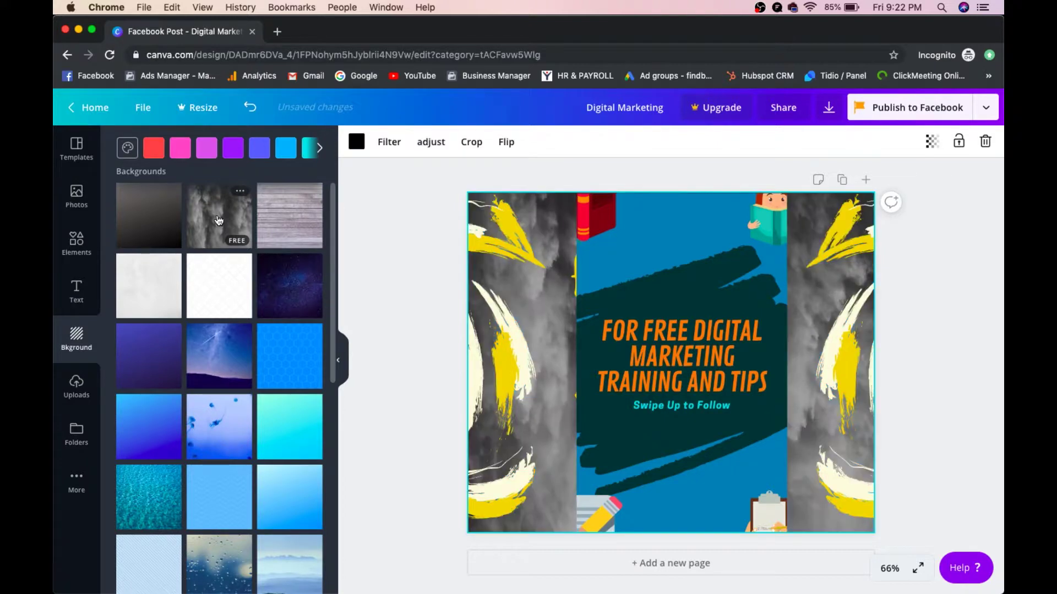
{"action": "left_click", "coordinate": [288, 229]}
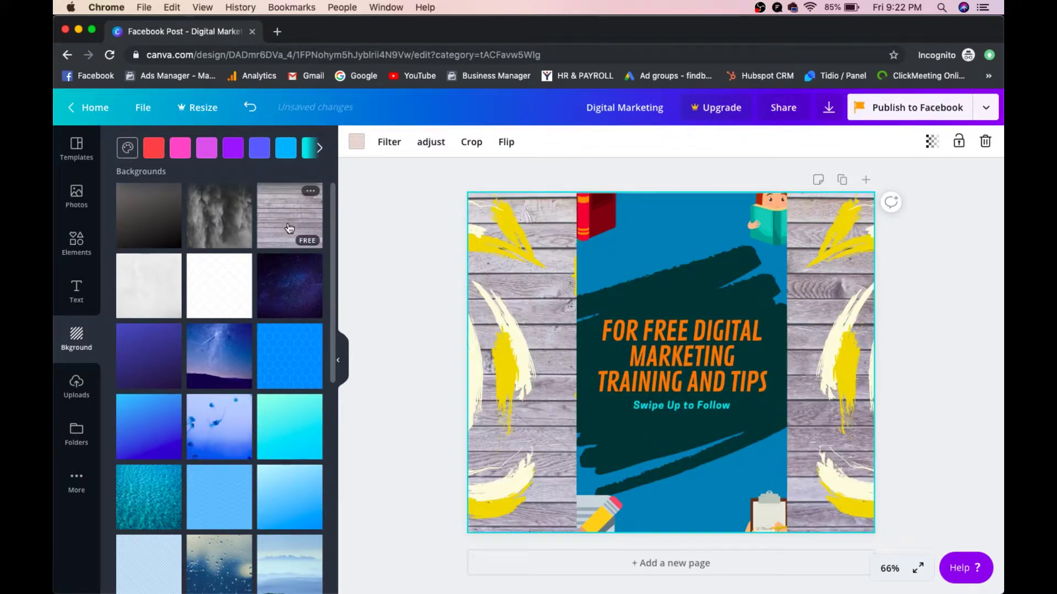
{"action": "left_click", "coordinate": [434, 249]}
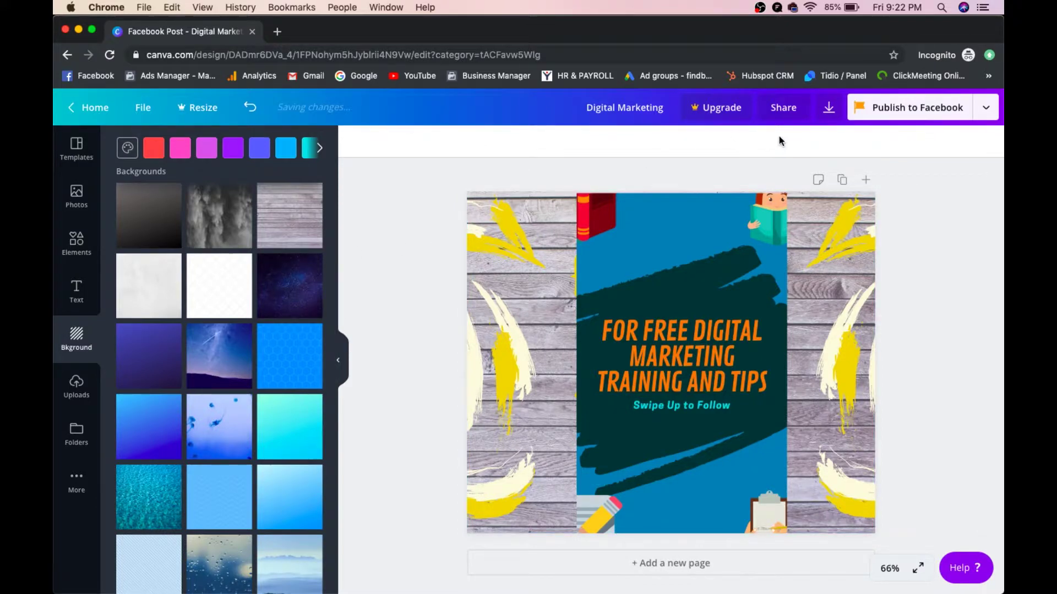
{"action": "left_click", "coordinate": [829, 109]}
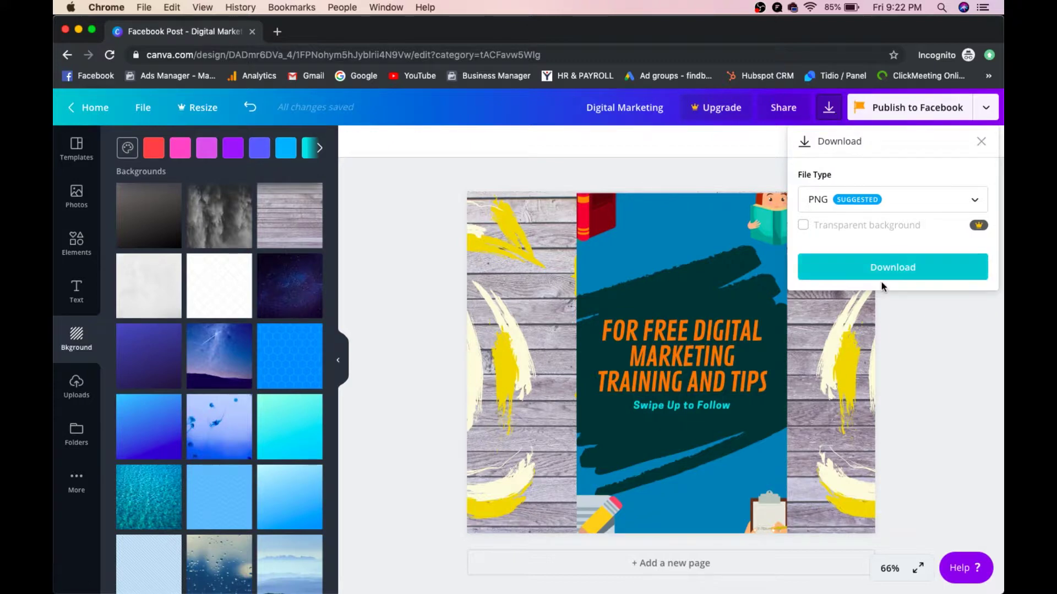
Step: Download the wood-background design as Digital Marketing.png and open the saved file
{"action": "left_click", "coordinate": [881, 268]}
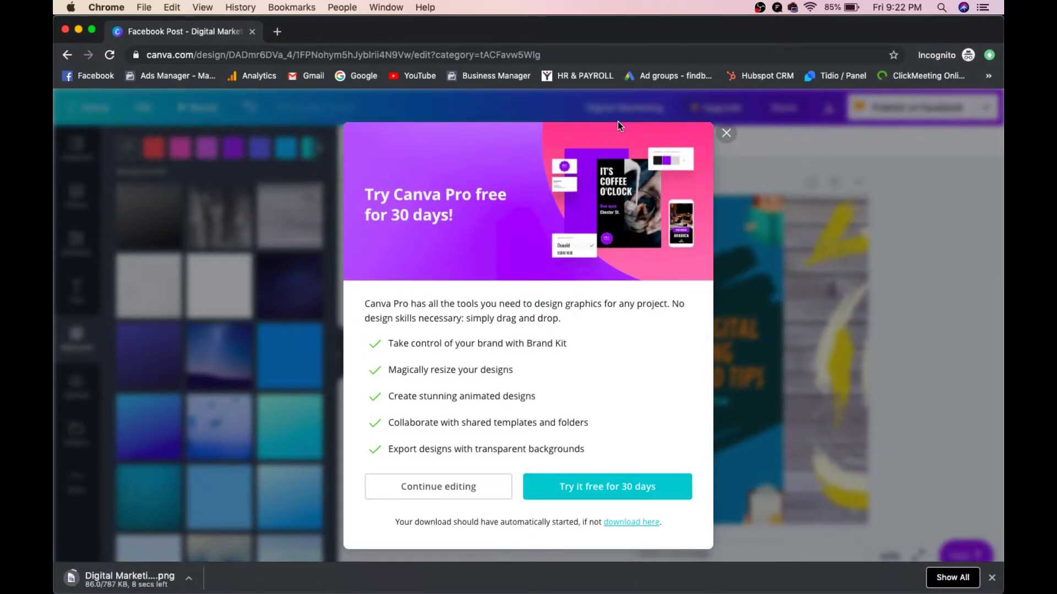
{"action": "left_click", "coordinate": [726, 122]}
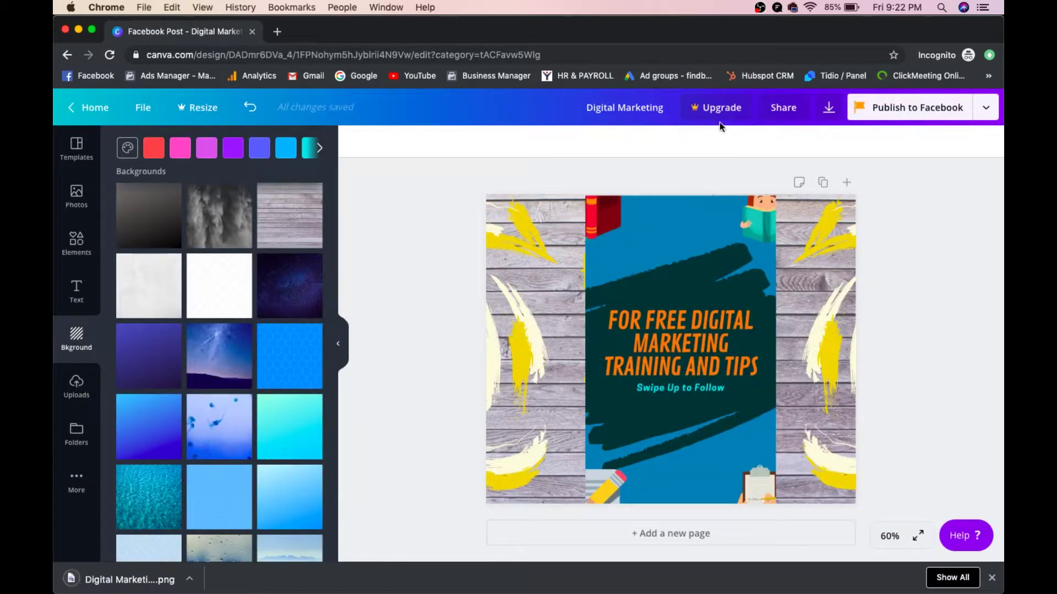
{"action": "left_click", "coordinate": [111, 577]}
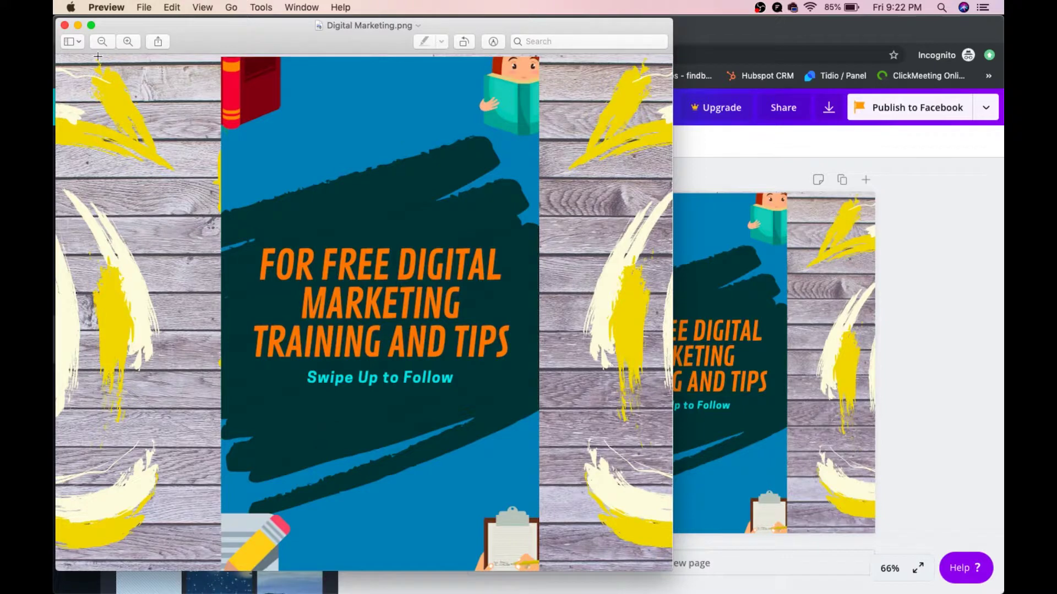
Step: Close the image preview and open a new blank browser tab
{"action": "left_click", "coordinate": [64, 24]}
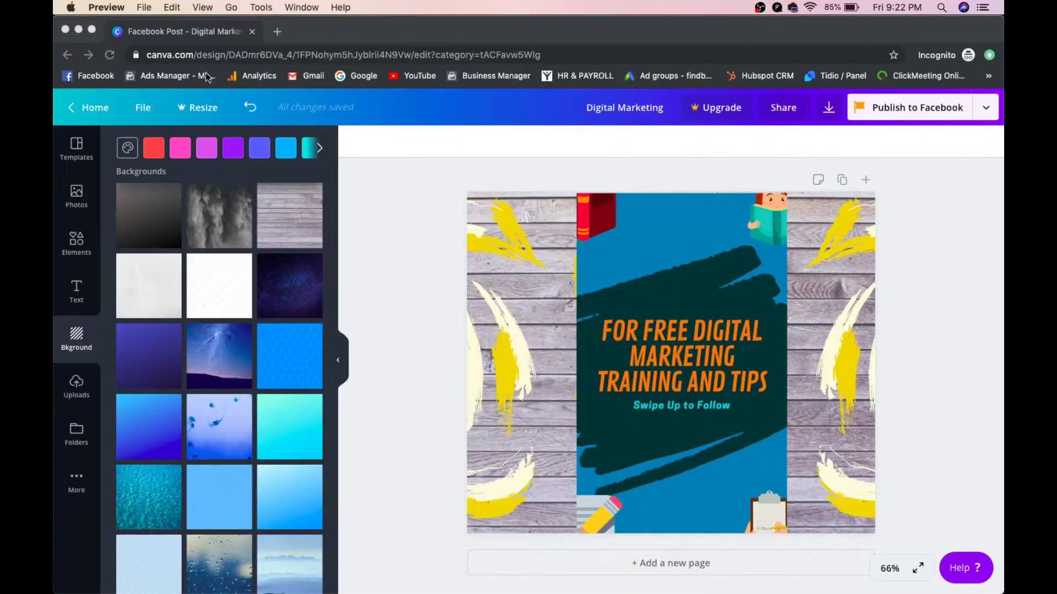
{"action": "left_click", "coordinate": [380, 159]}
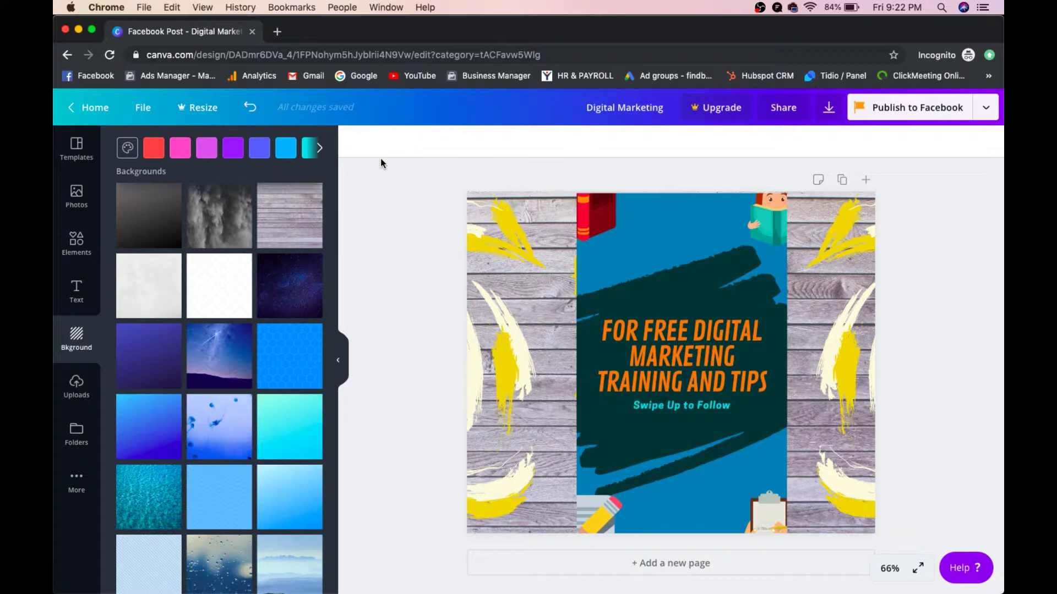
{"action": "left_click", "coordinate": [276, 31]}
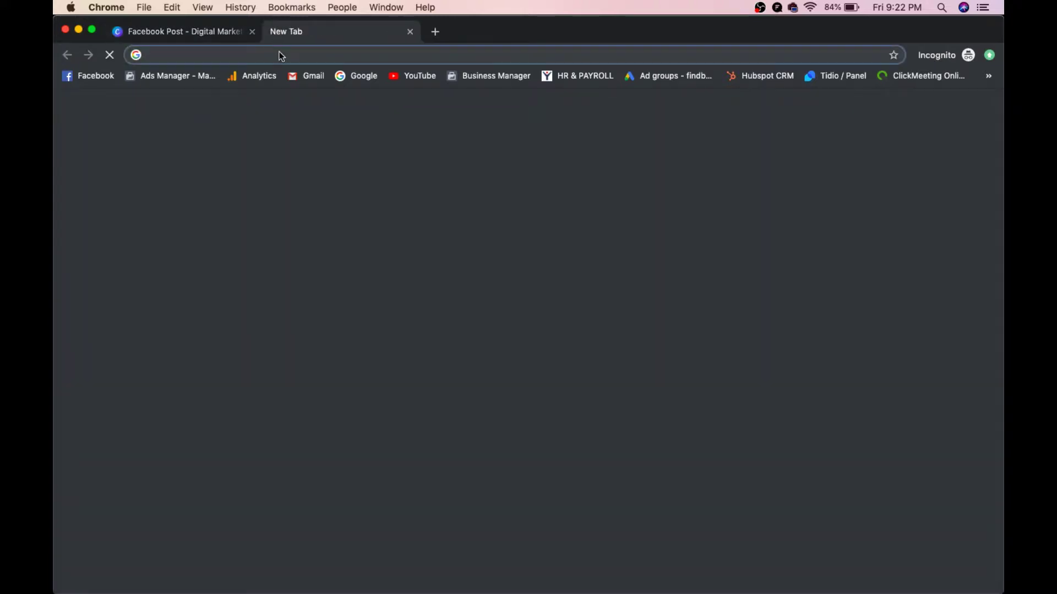
Step: Google 'crello' and open the 'Crello — Free Graphic Design Software' result
{"action": "type", "text": "cre"}
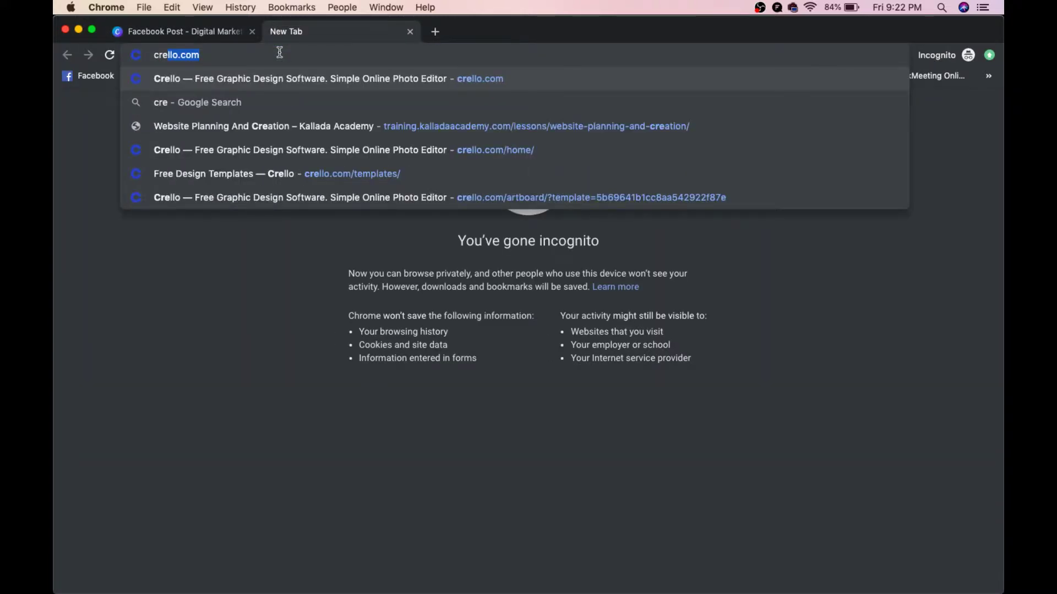
{"action": "type", "text": "llo"}
{"action": "key", "text": "Right"}
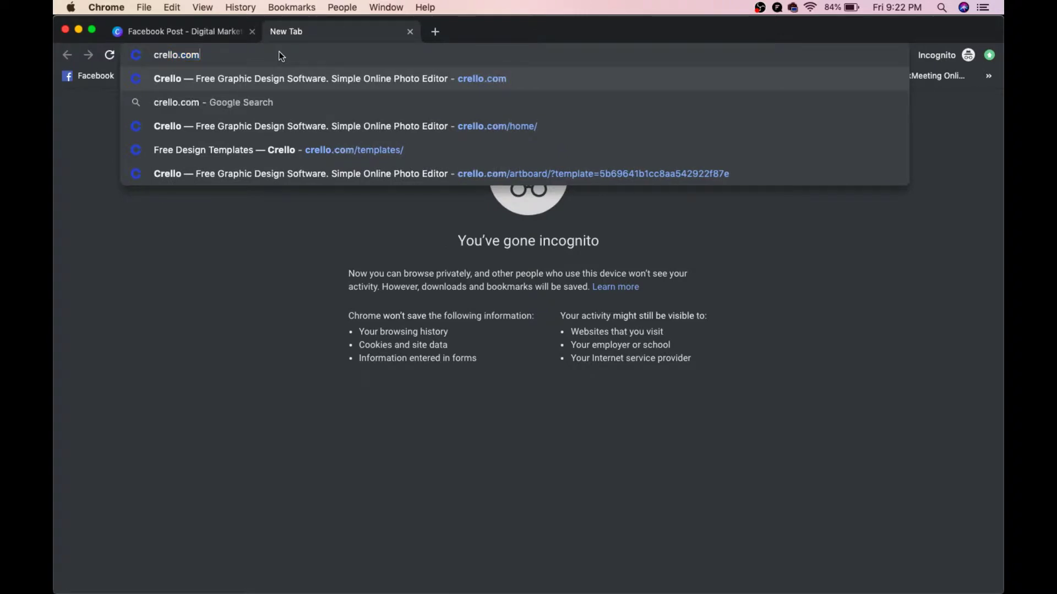
{"action": "key", "text": "BackSpace"}
{"action": "key", "text": "BackSpace"}
{"action": "key", "text": "BackSpace"}
{"action": "key", "text": "BackSpace"}
{"action": "key", "text": "Return"}
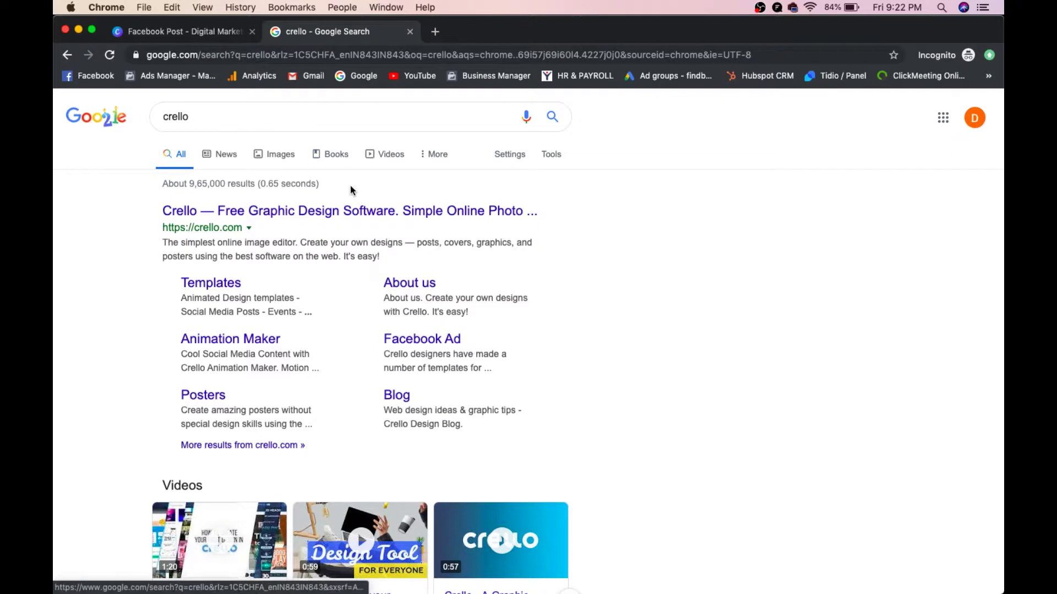
{"action": "left_click", "coordinate": [371, 212]}
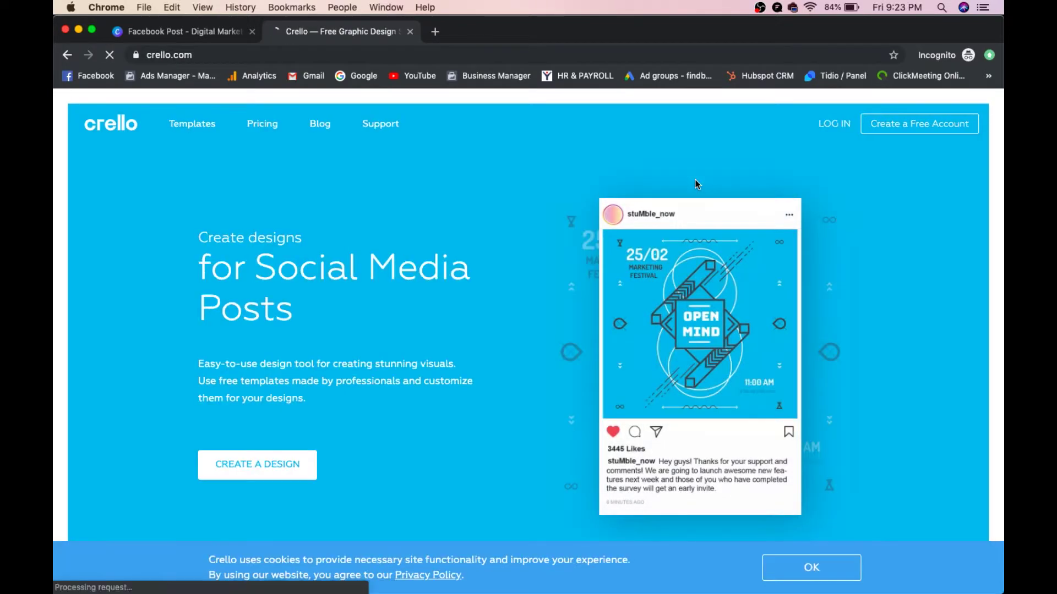
Step: Create a free Crello account with Google after ticking 'I agree to the Terms & Conditions'
{"action": "left_click", "coordinate": [906, 125]}
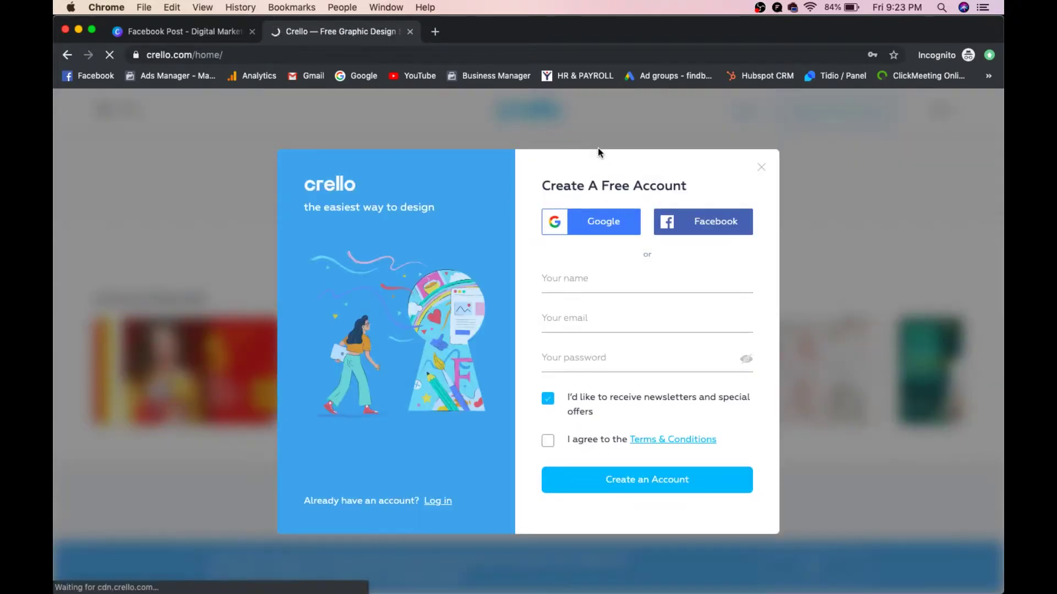
{"action": "left_click", "coordinate": [600, 230]}
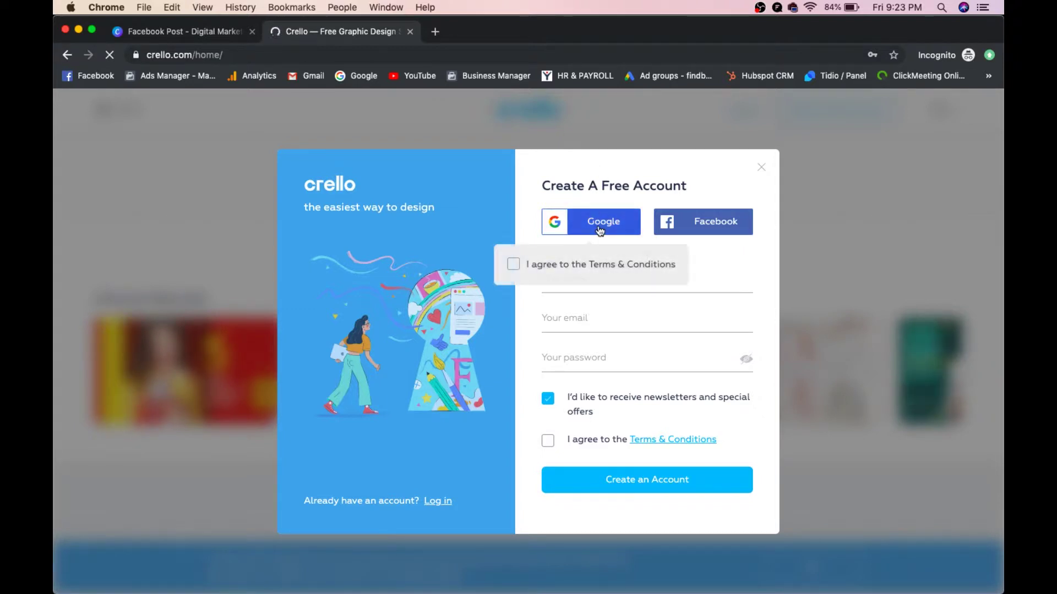
{"action": "left_click", "coordinate": [550, 444]}
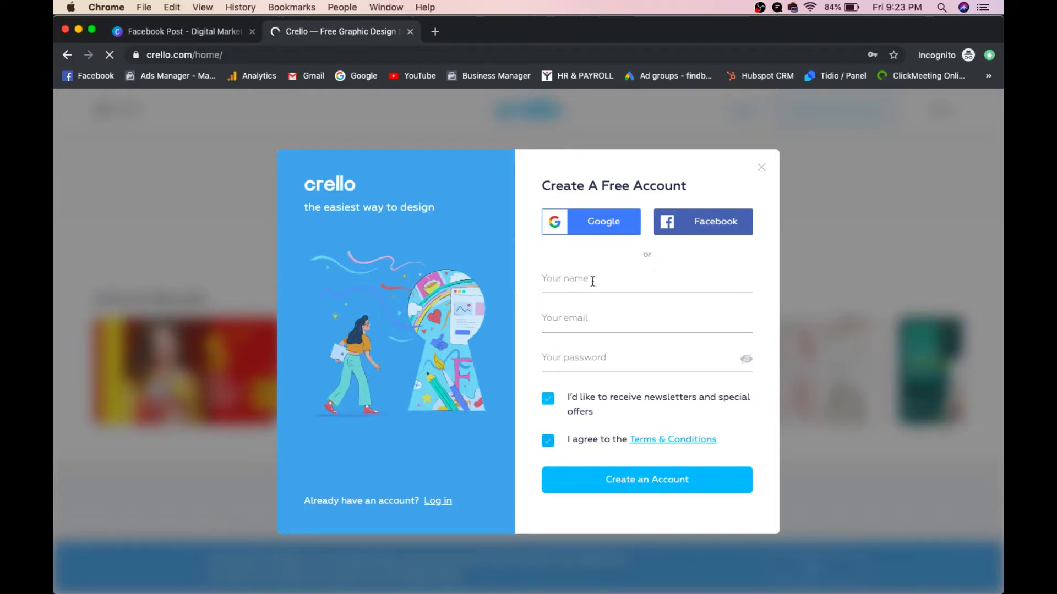
{"action": "left_click", "coordinate": [594, 225]}
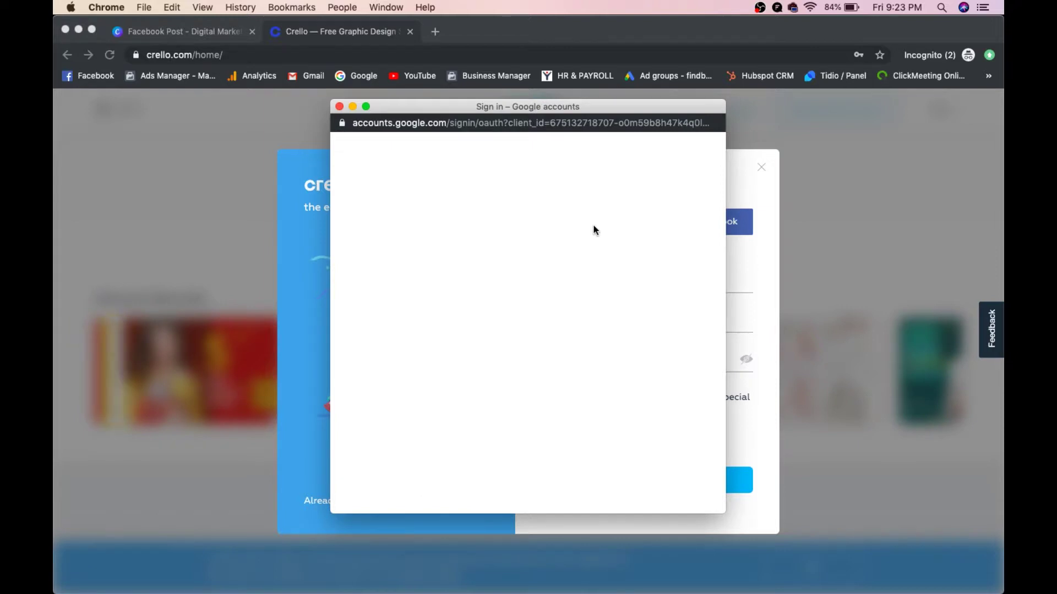
{"action": "left_click", "coordinate": [452, 267]}
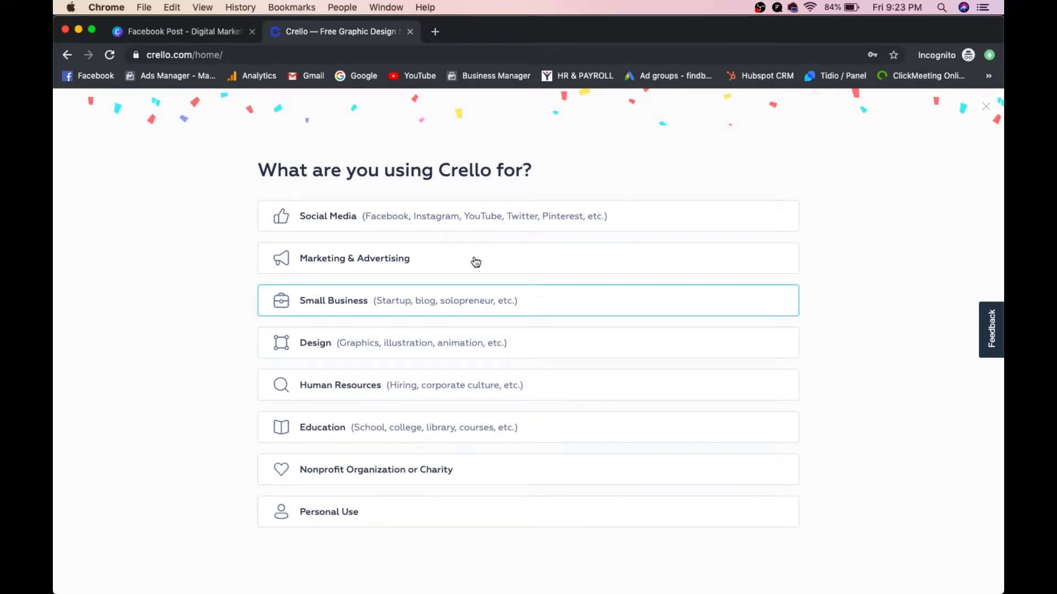
Step: Pick a usage option, then search formats for 'ad' and create a 1200×628 Facebook Ad
{"action": "left_click", "coordinate": [465, 226]}
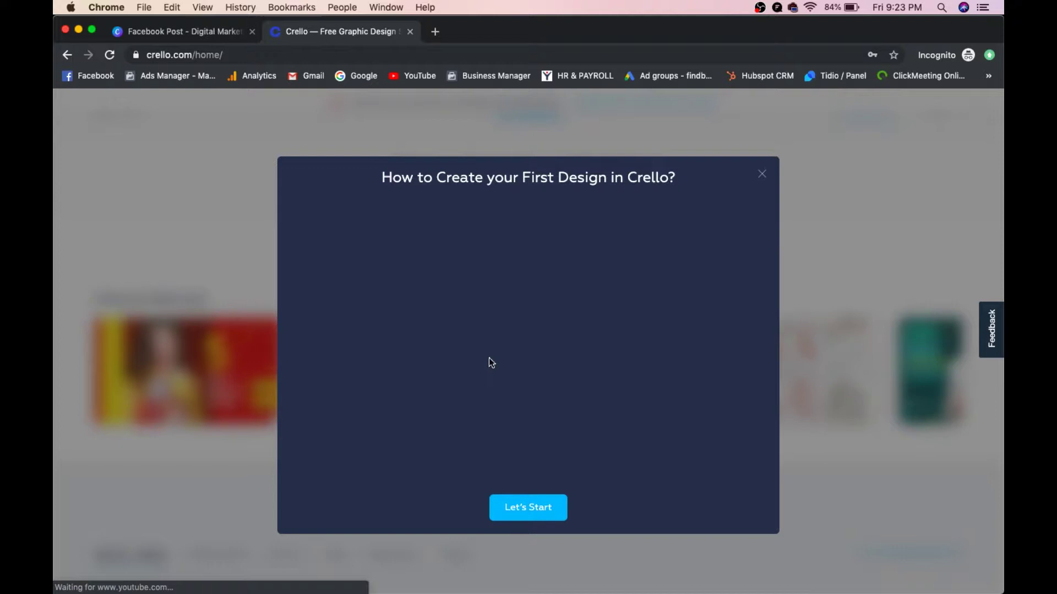
{"action": "left_click", "coordinate": [514, 505]}
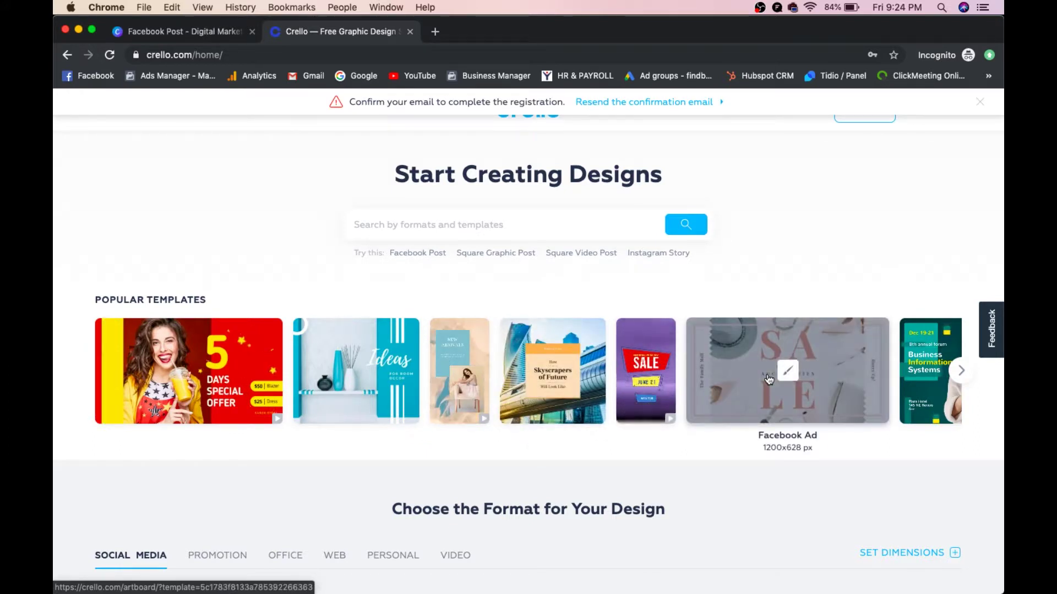
{"action": "left_click", "coordinate": [507, 220]}
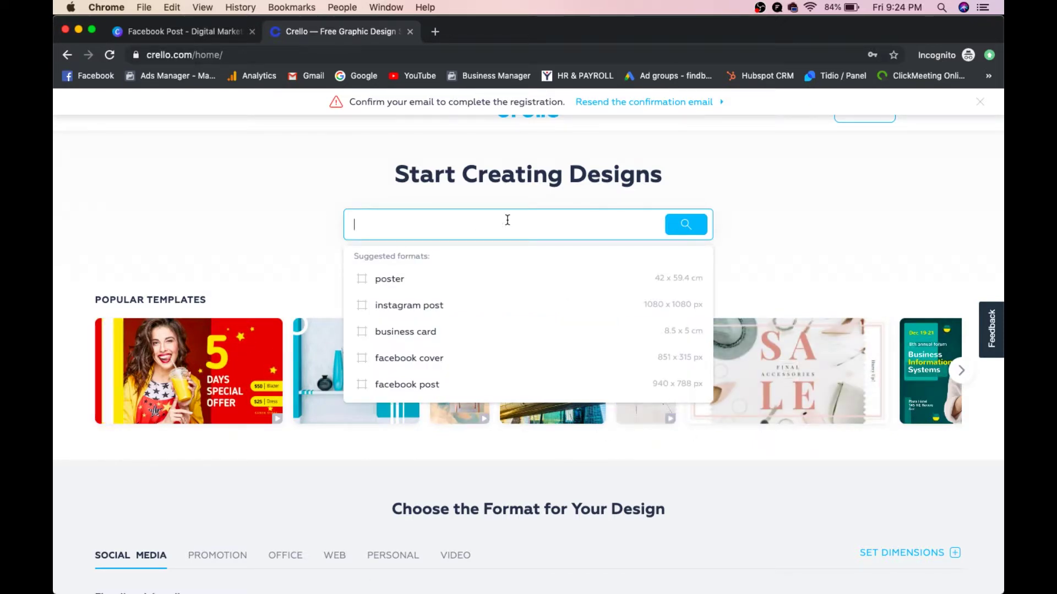
{"action": "type", "text": "ad"}
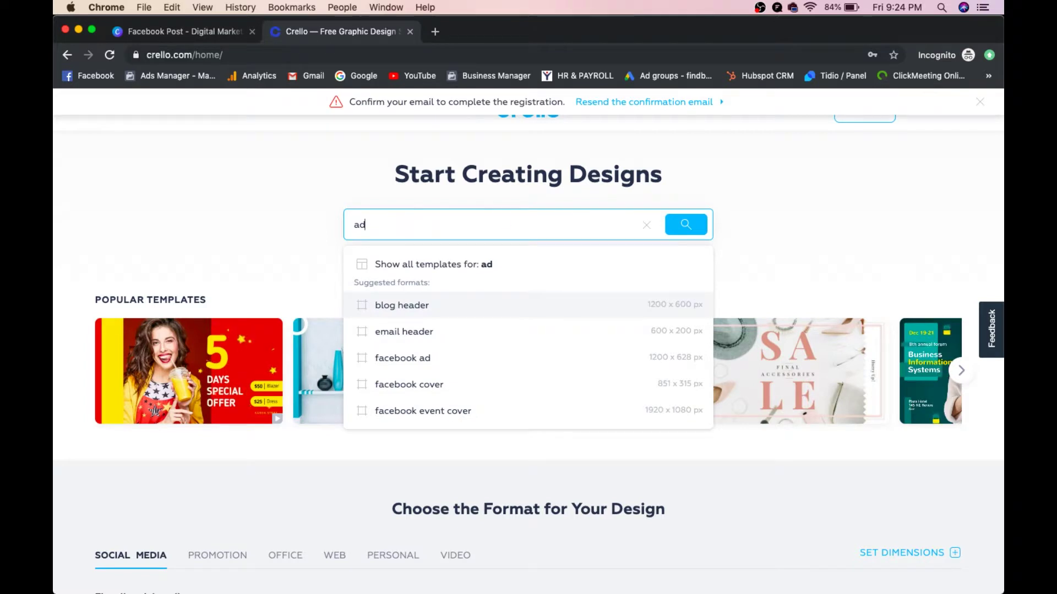
{"action": "left_click", "coordinate": [446, 370]}
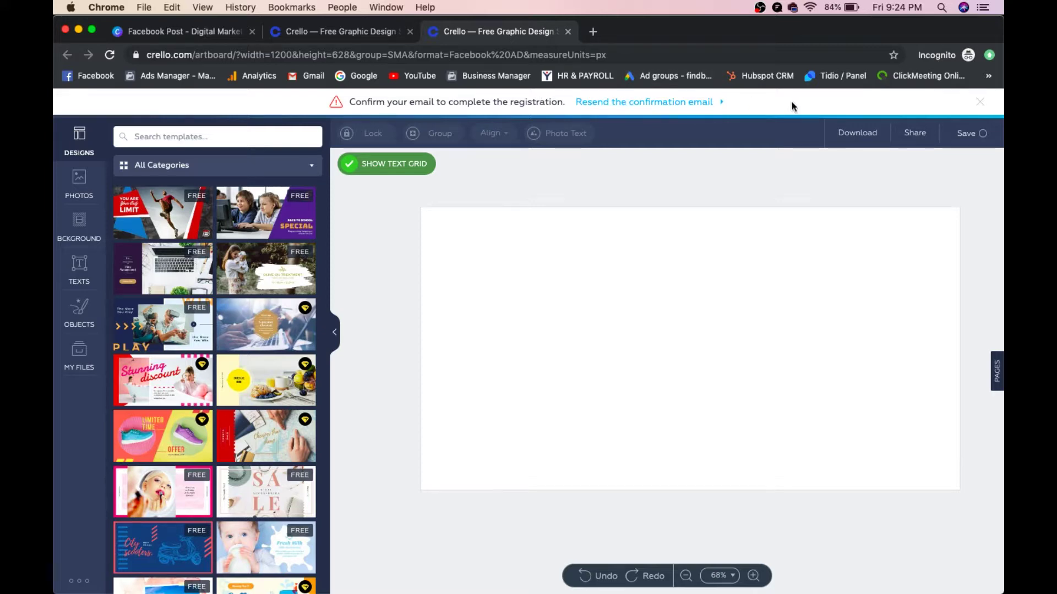
Step: Dismiss the confirm-email notice and apply the Back to School Special template
{"action": "left_click", "coordinate": [981, 103]}
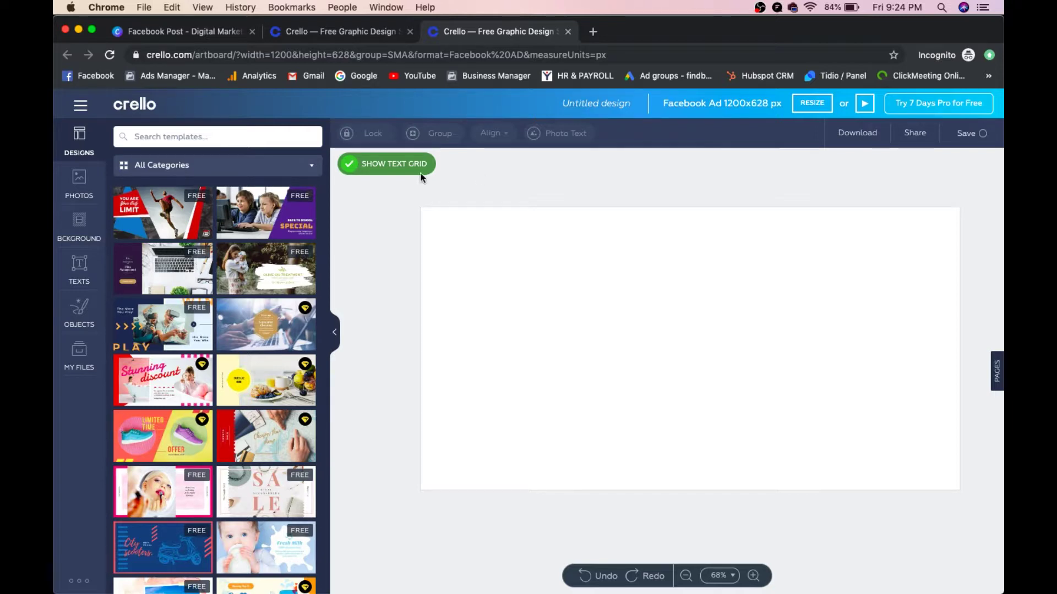
{"action": "left_click", "coordinate": [243, 219]}
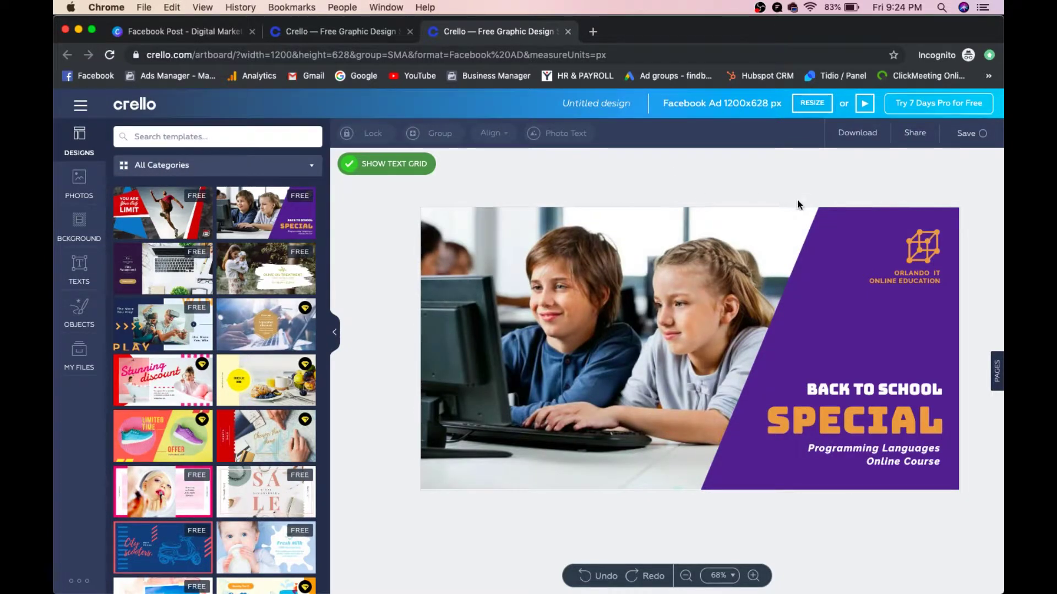
{"action": "left_click", "coordinate": [918, 272]}
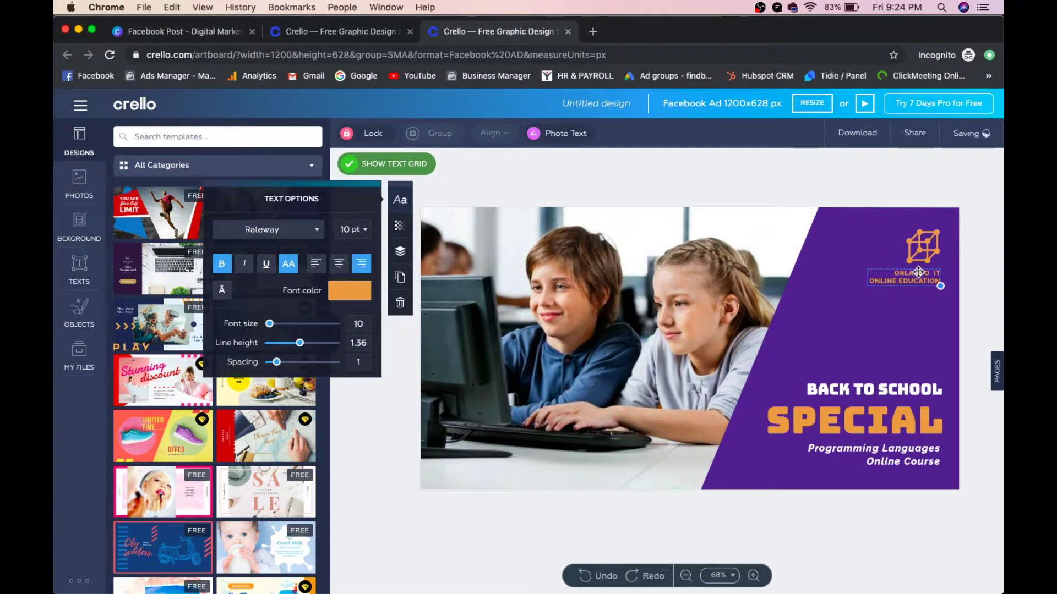
Step: Change 'ORLANDO IT ONLINE EDUCATION' to 'FINDBUSY SERVICES PRIVATE LIMITED'
{"action": "double_click", "coordinate": [916, 272]}
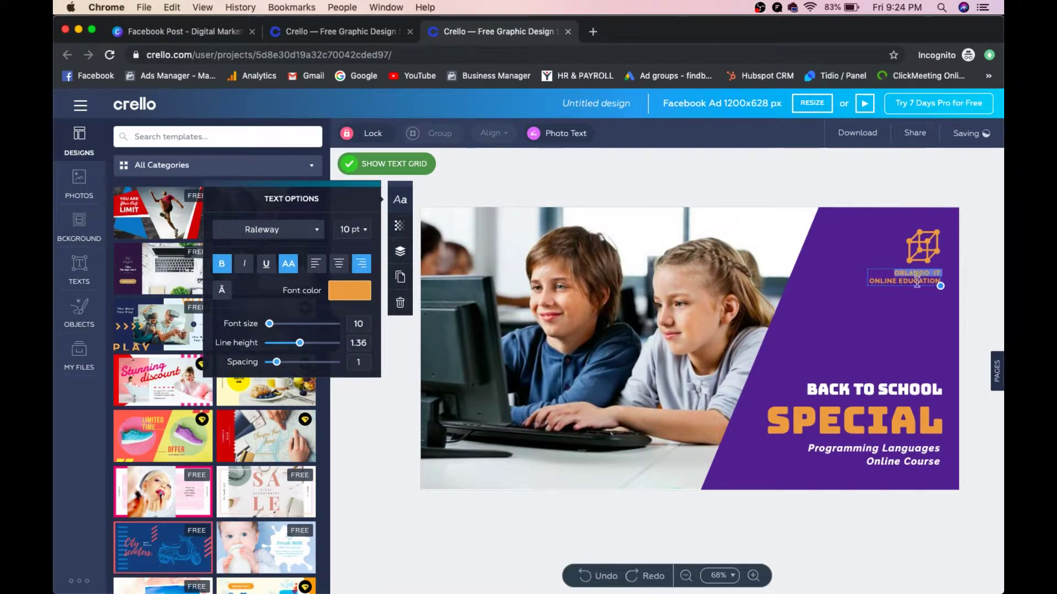
{"action": "triple_click", "coordinate": [917, 281]}
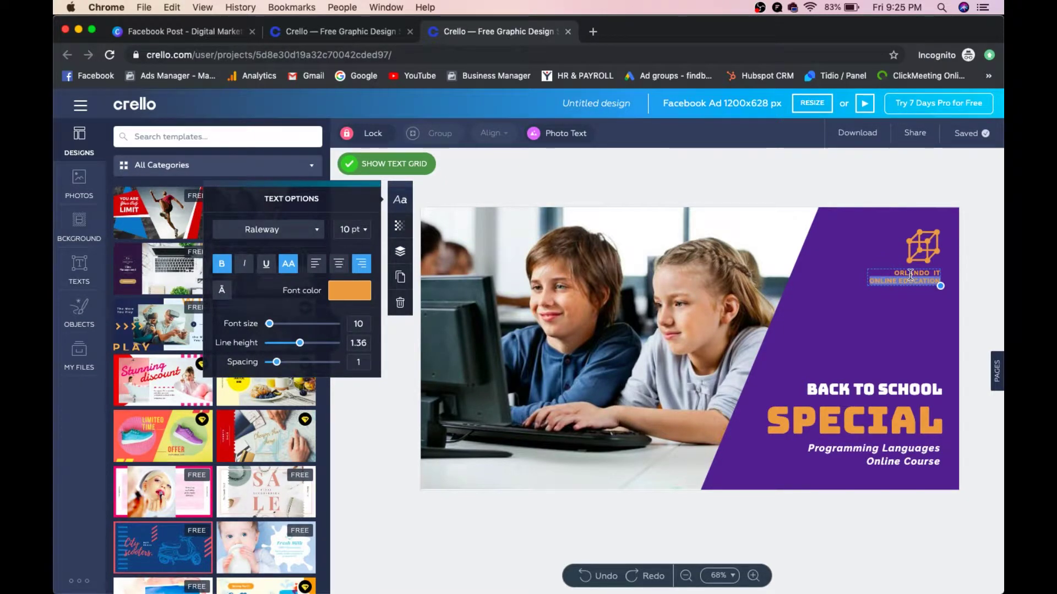
{"action": "type", "text": "FINDBUSY"}
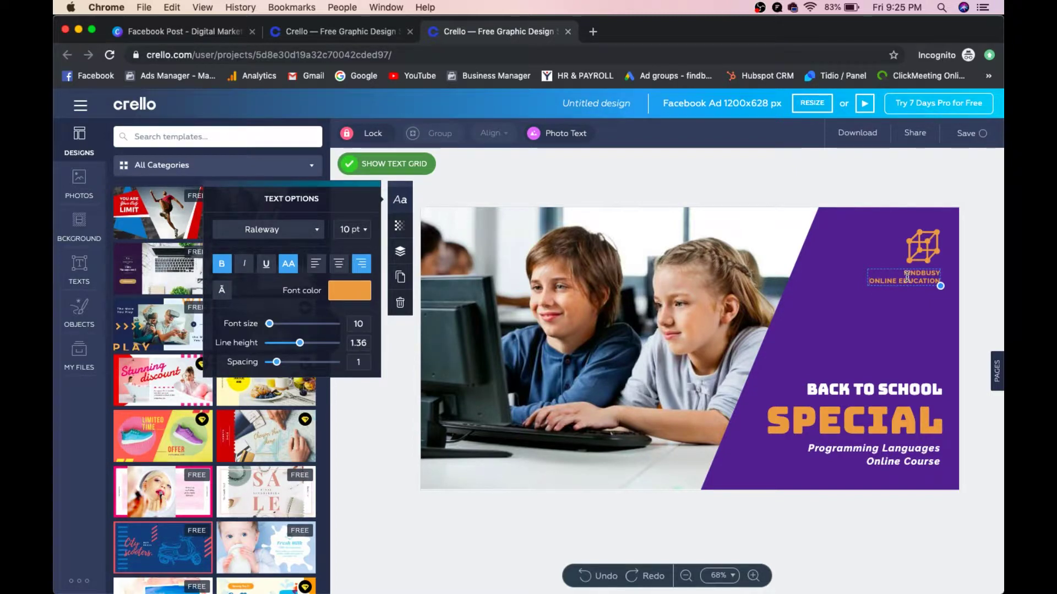
{"action": "key", "text": "shift+Down"}
{"action": "type", "text": "SERVICES PRIVATE LIMITED"}
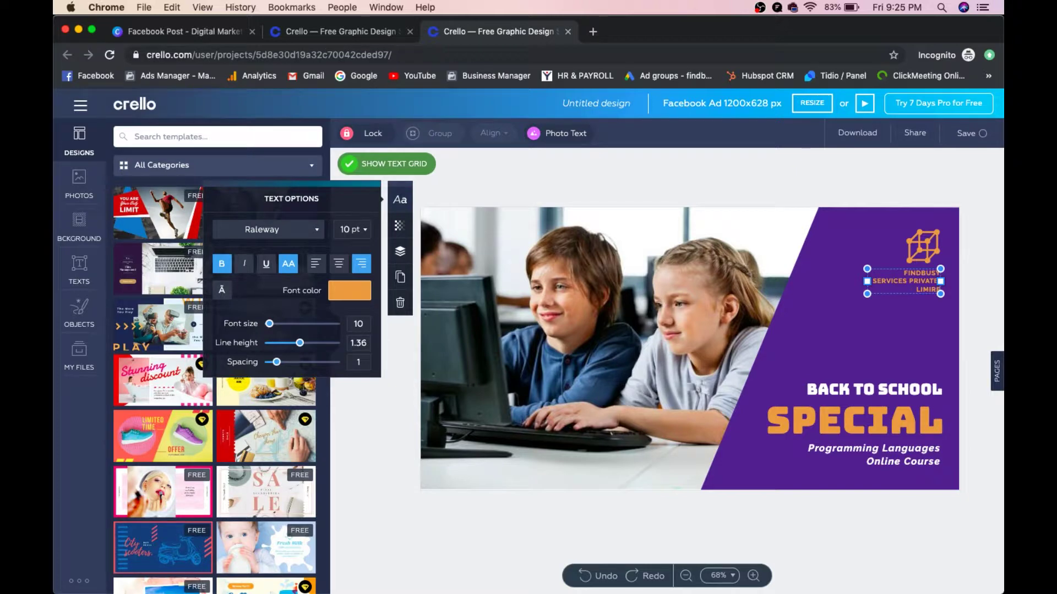
{"action": "left_click", "coordinate": [980, 275]}
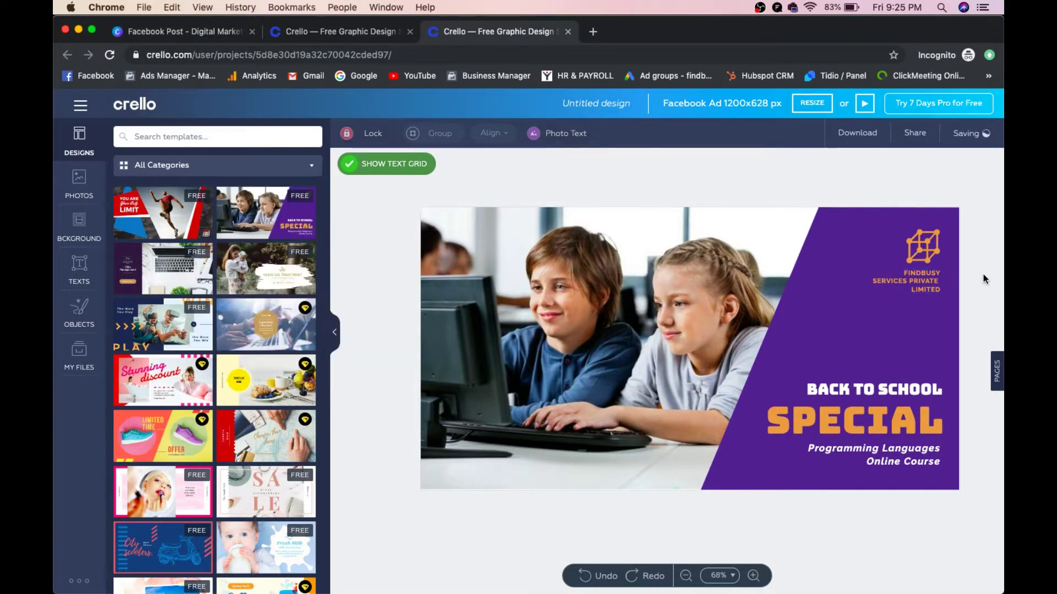
Step: Replace the BACK TO SCHOOL heading with 'DIGITAL MARKETING COURSE', widened and repositioned
{"action": "left_click", "coordinate": [859, 393]}
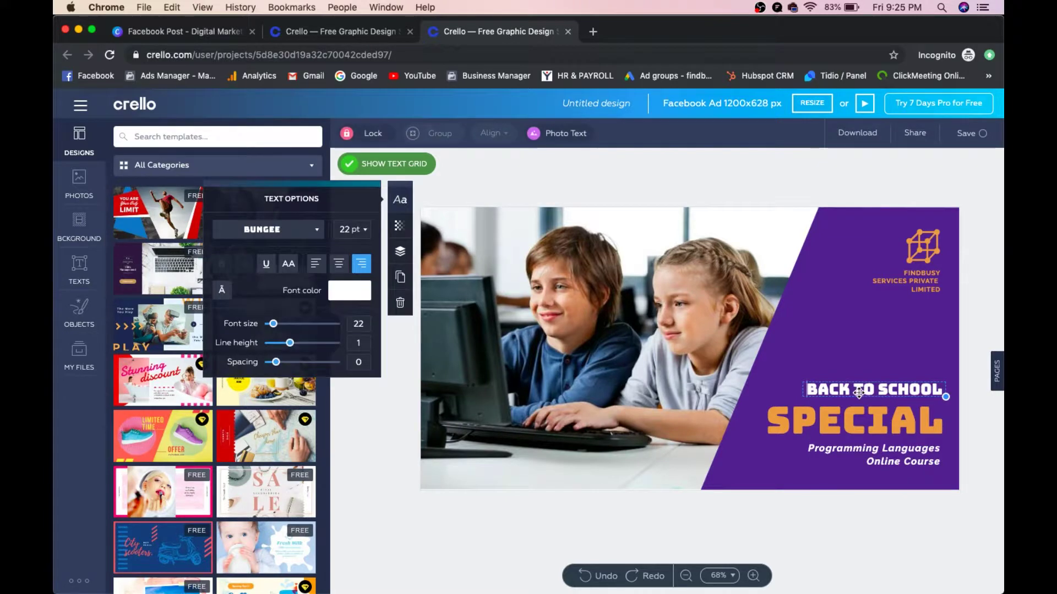
{"action": "double_click", "coordinate": [854, 389]}
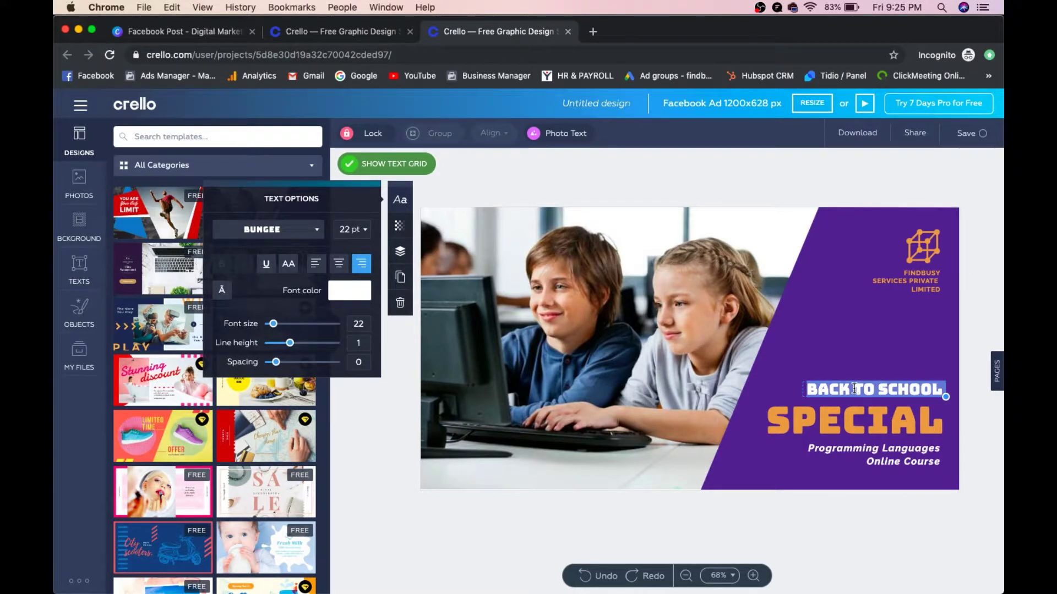
{"action": "type", "text": "DIGIT"}
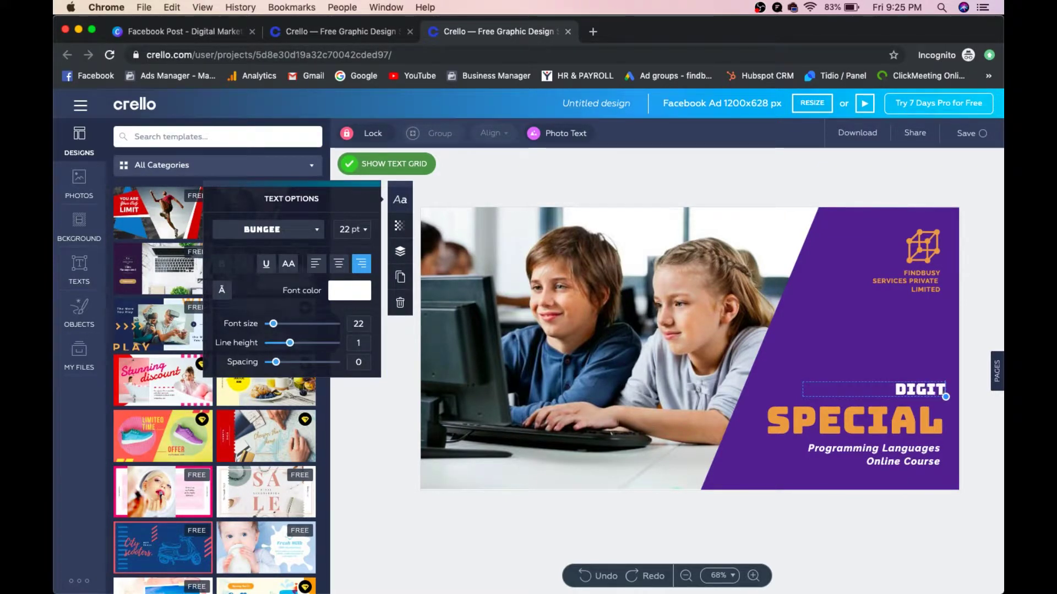
{"action": "type", "text": "AL MARKETING"}
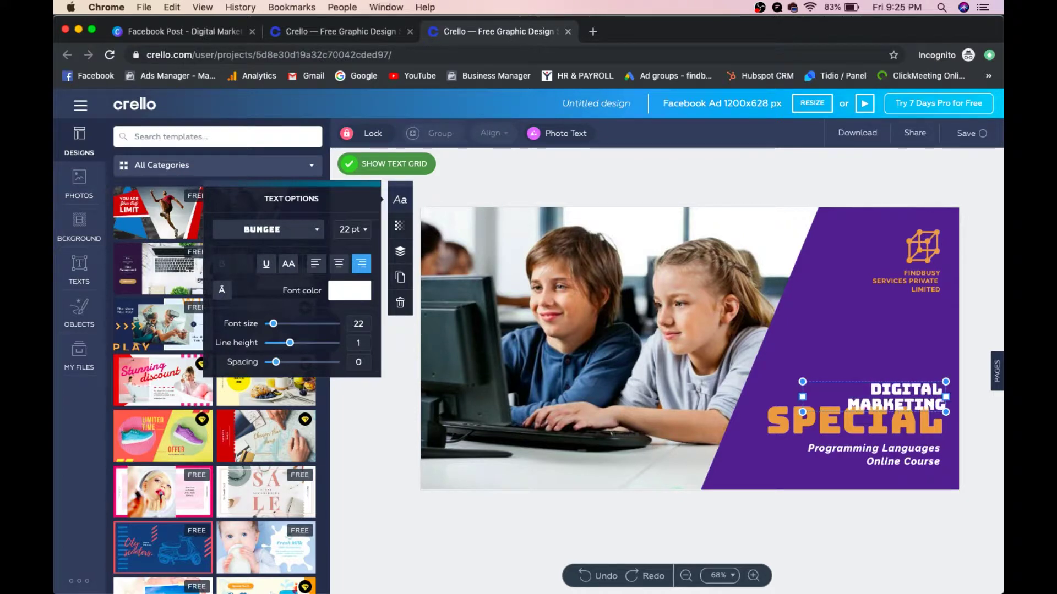
{"action": "type", "text": " FREE"}
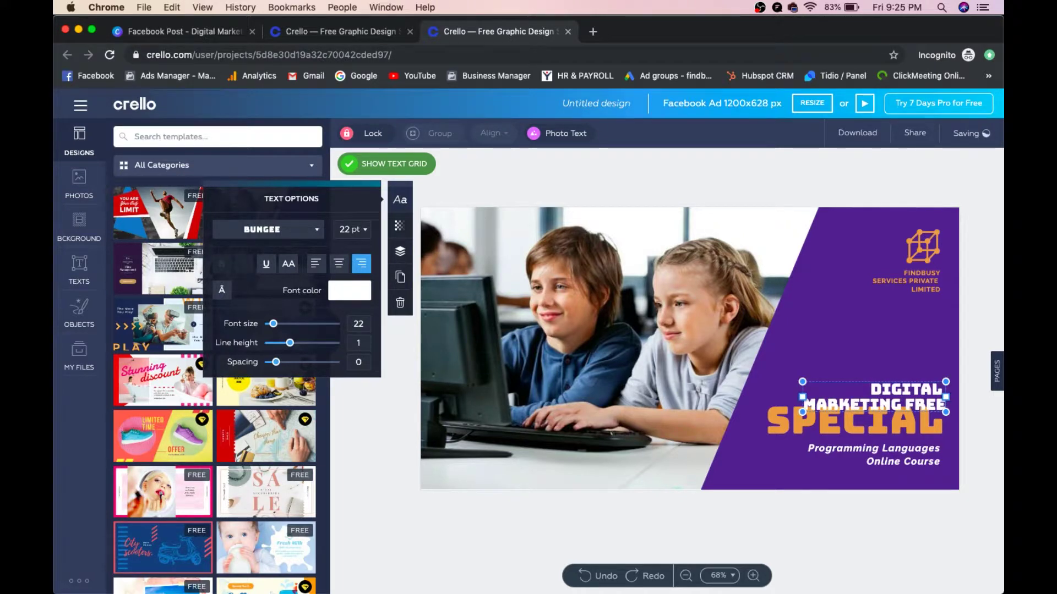
{"action": "key", "text": "BackSpace"}
{"action": "key", "text": "BackSpace"}
{"action": "key", "text": "BackSpace"}
{"action": "key", "text": "BackSpace"}
{"action": "type", "text": "COURSE"}
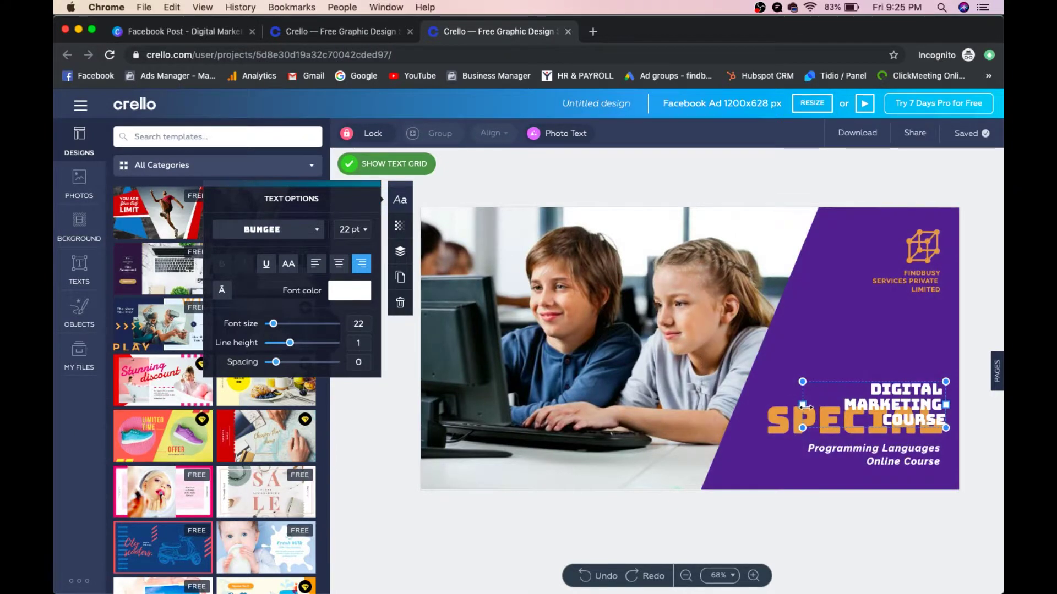
{"action": "left_click_drag", "start_coordinate": [802, 405], "coordinate": [697, 393]}
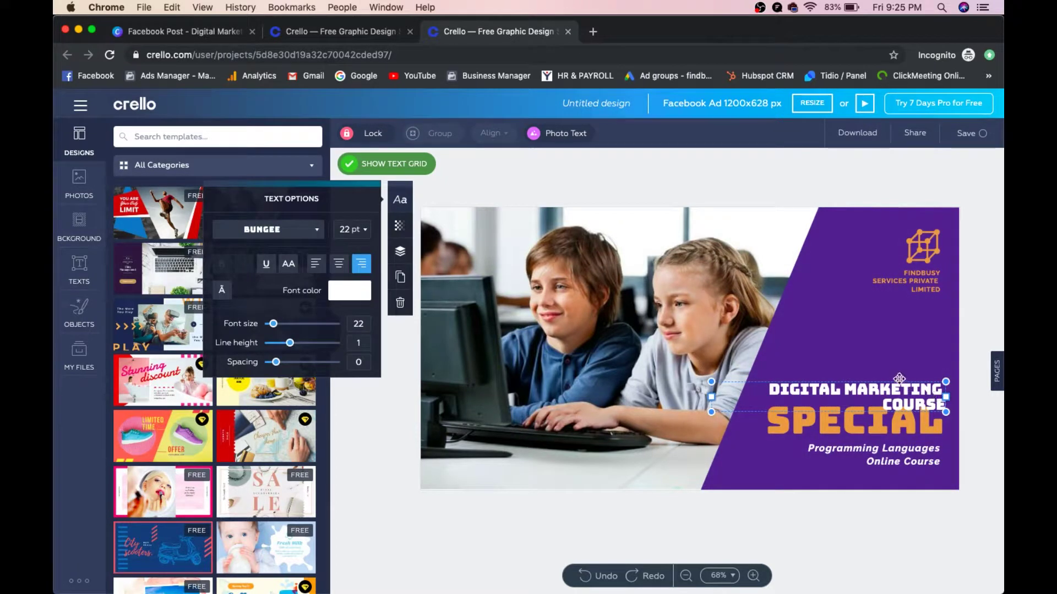
{"action": "left_click_drag", "start_coordinate": [899, 379], "coordinate": [957, 388]}
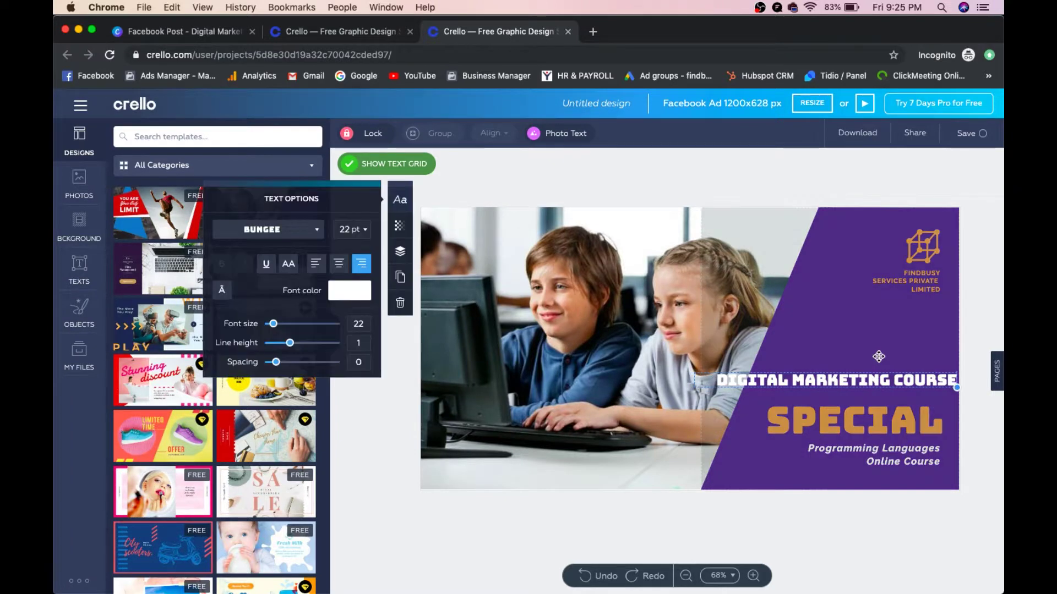
{"action": "left_click", "coordinate": [878, 357]}
{"action": "left_click_drag", "start_coordinate": [857, 374], "coordinate": [865, 384]}
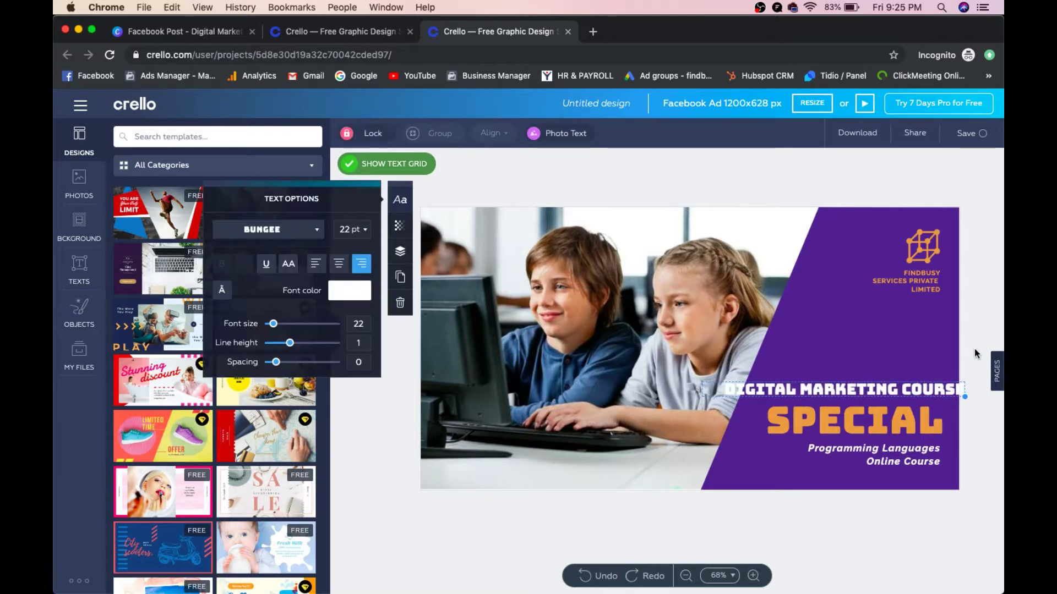
Step: Change the word 'SPECIAL' to 'FREE'
{"action": "left_click", "coordinate": [849, 420]}
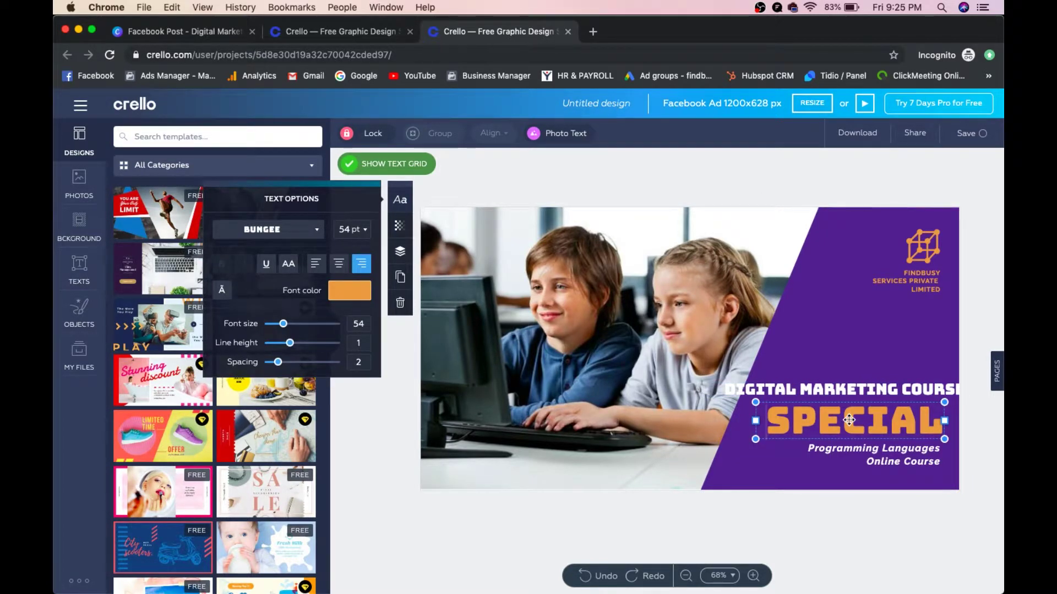
{"action": "double_click", "coordinate": [831, 420]}
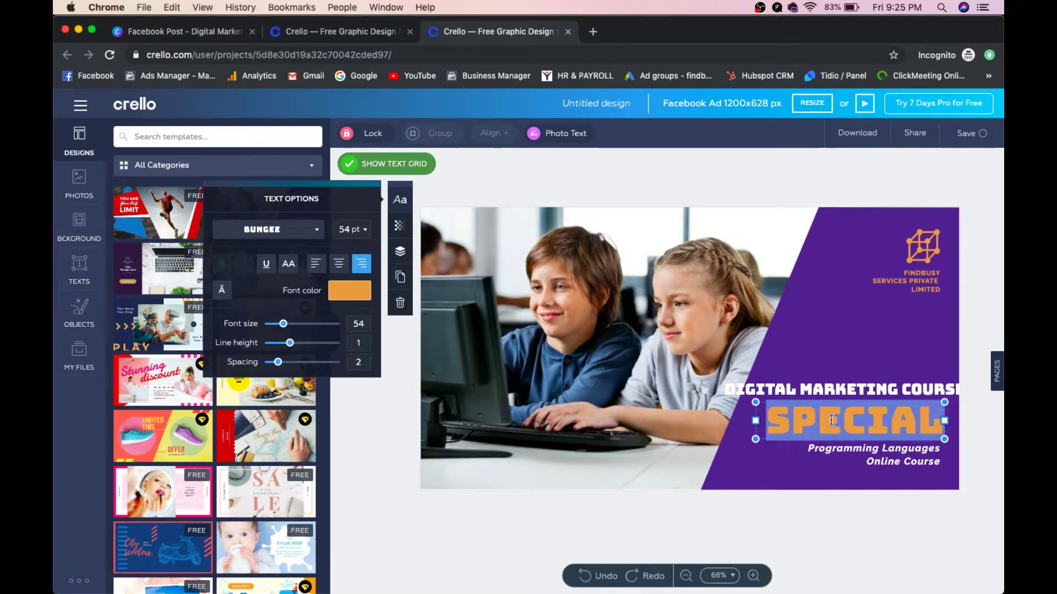
{"action": "type", "text": "FREE"}
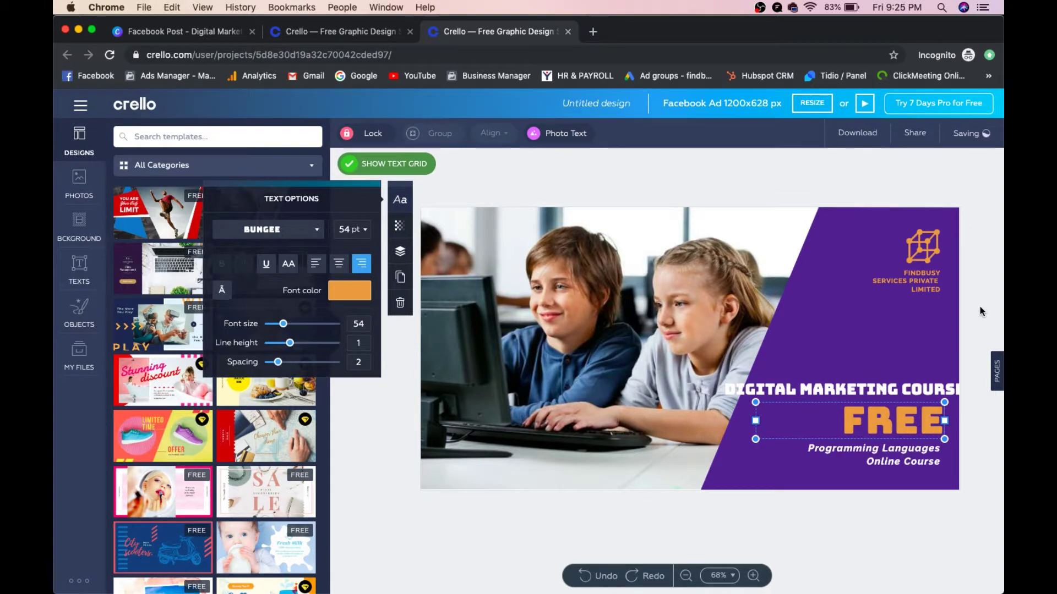
{"action": "left_click", "coordinate": [979, 311]}
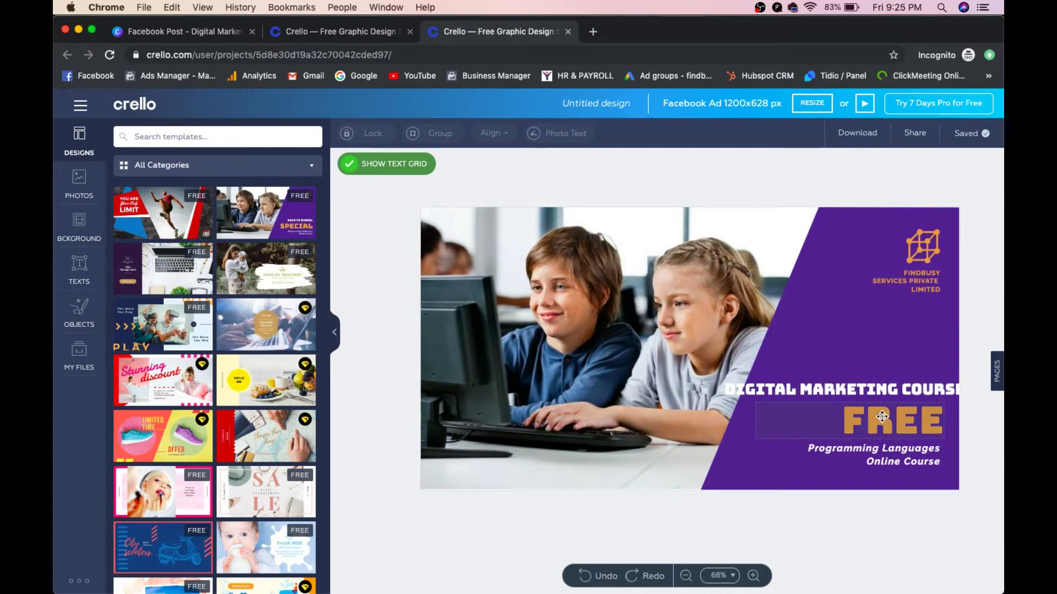
Step: Replace the 'Programming Languages' line with '6-week Training'
{"action": "left_click", "coordinate": [894, 453]}
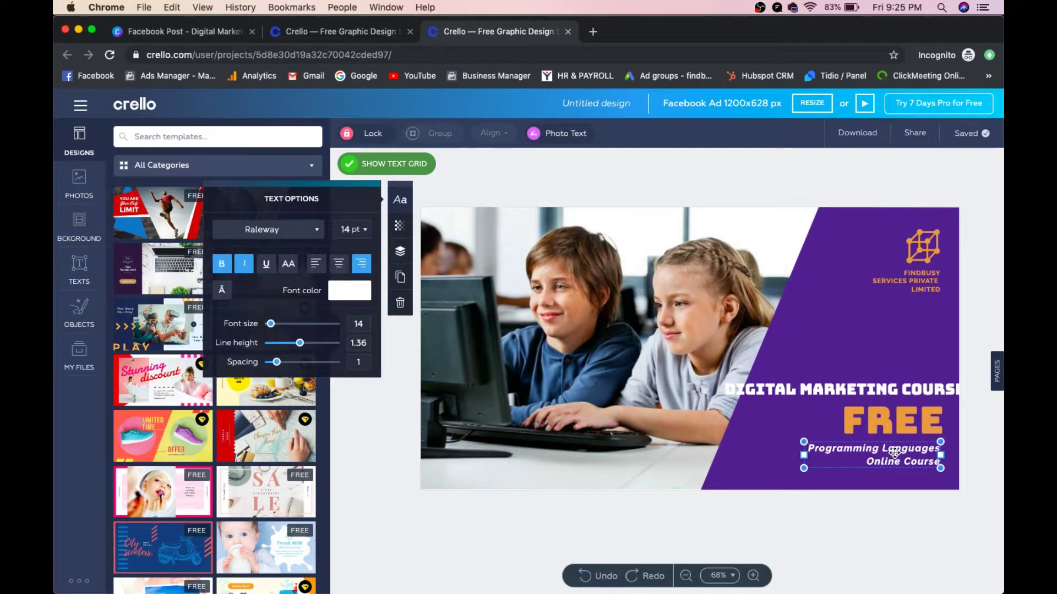
{"action": "triple_click", "coordinate": [858, 450]}
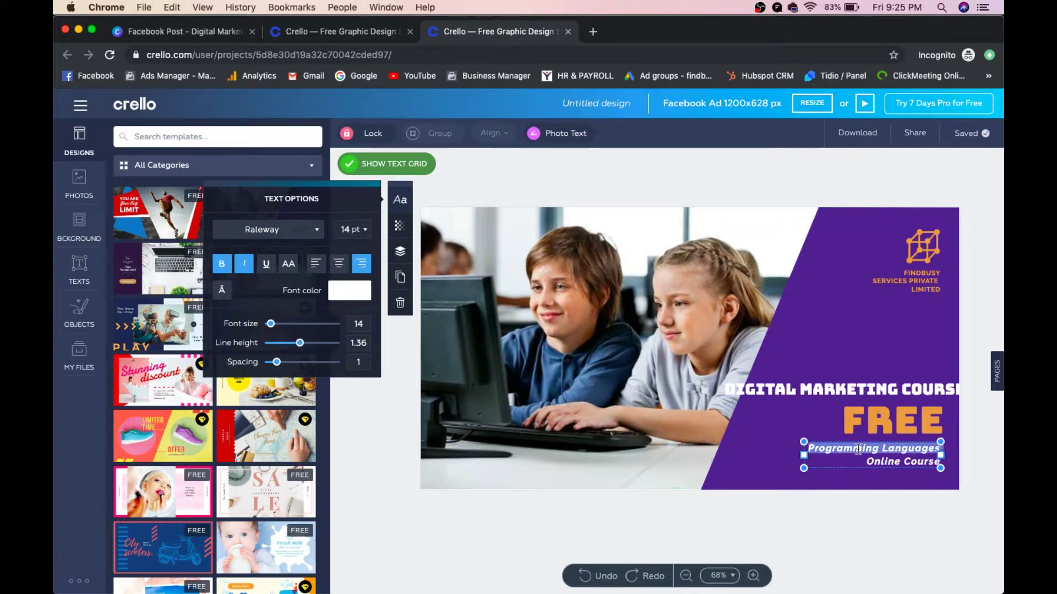
{"action": "key", "text": "BackSpace"}
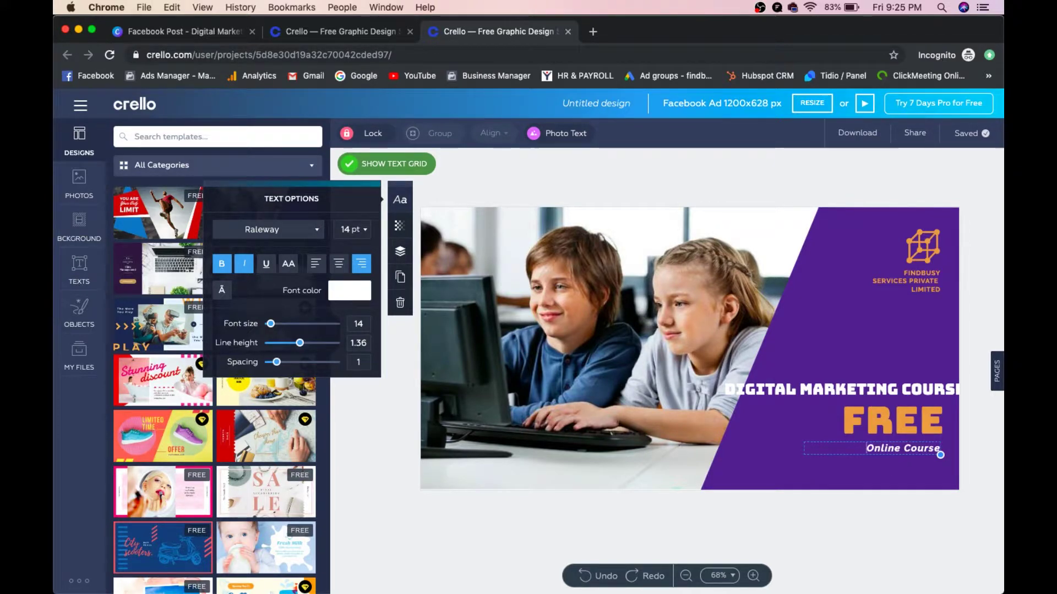
{"action": "type", "text": "6-week Training"}
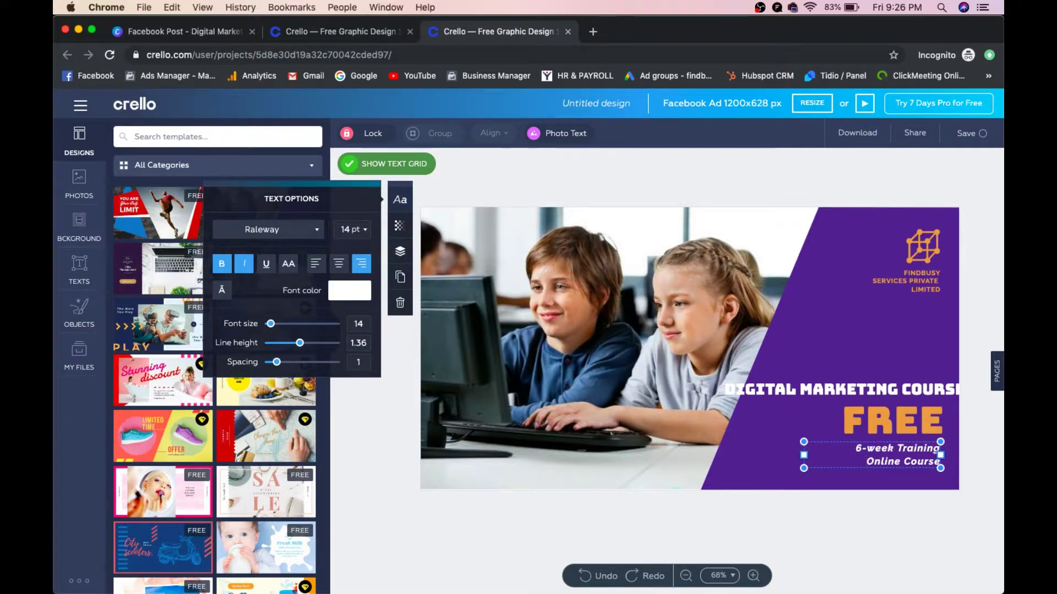
{"action": "left_click", "coordinate": [987, 292]}
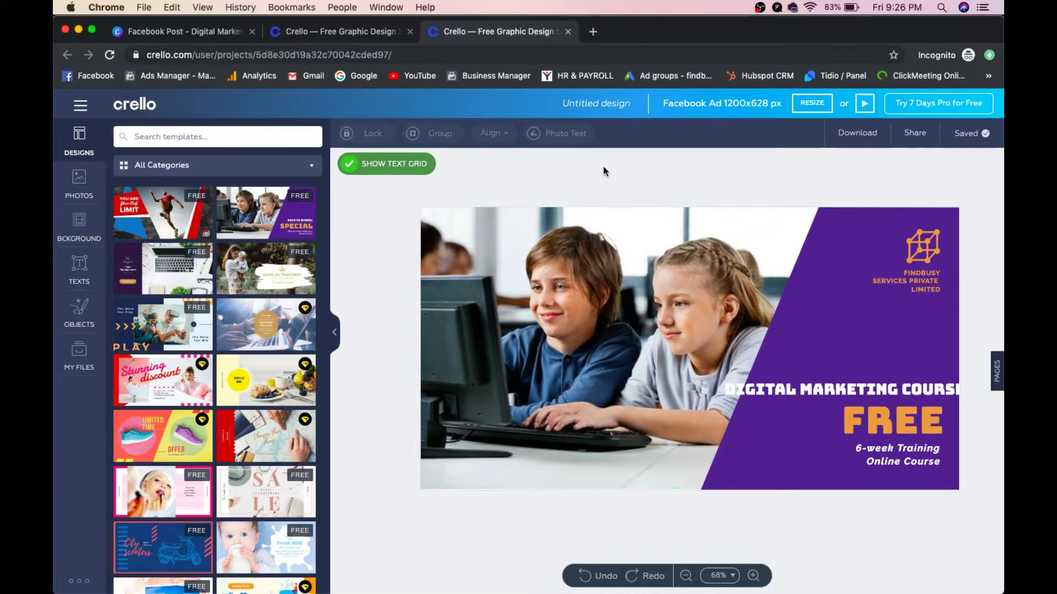
Step: Shift the purple panel slightly sideways
{"action": "left_click", "coordinate": [605, 239]}
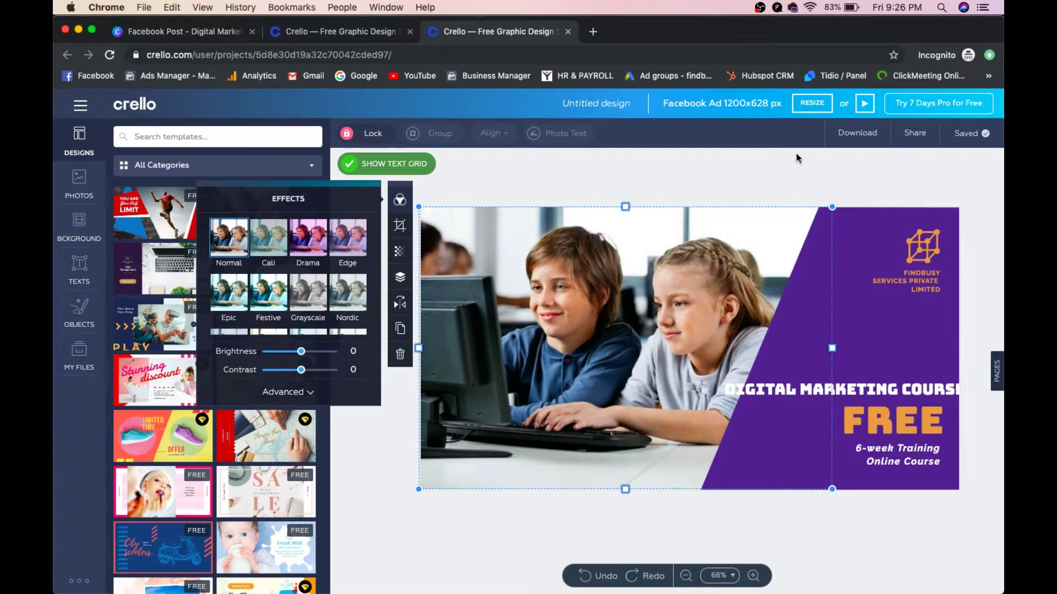
{"action": "left_click", "coordinate": [799, 176]}
{"action": "left_click_drag", "start_coordinate": [778, 314], "coordinate": [801, 318]}
{"action": "left_click", "coordinate": [731, 184]}
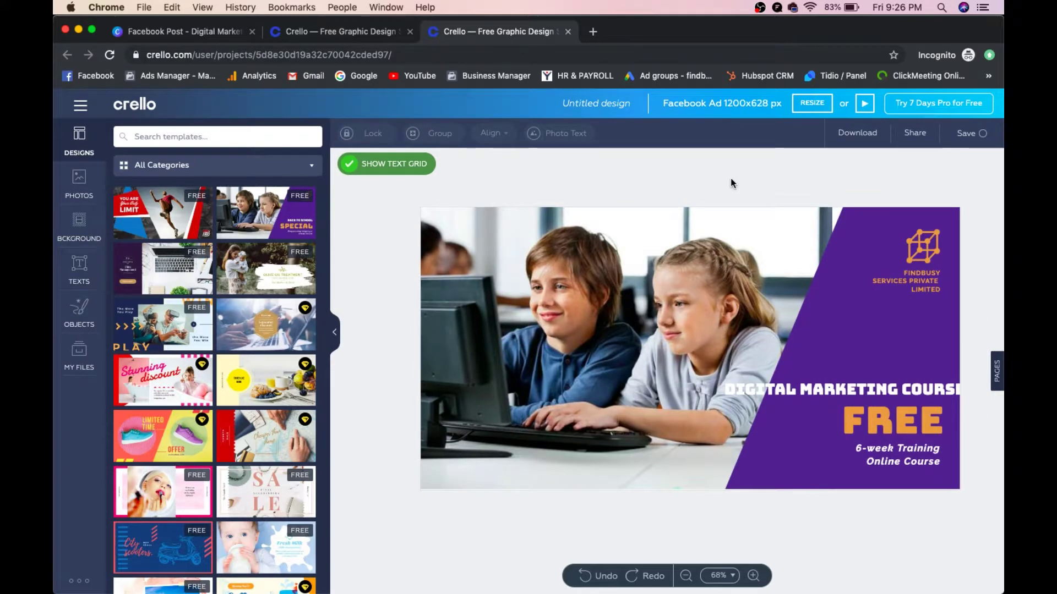
Step: Make the classroom photo black-and-white with the Grayscale effect
{"action": "left_click", "coordinate": [438, 245]}
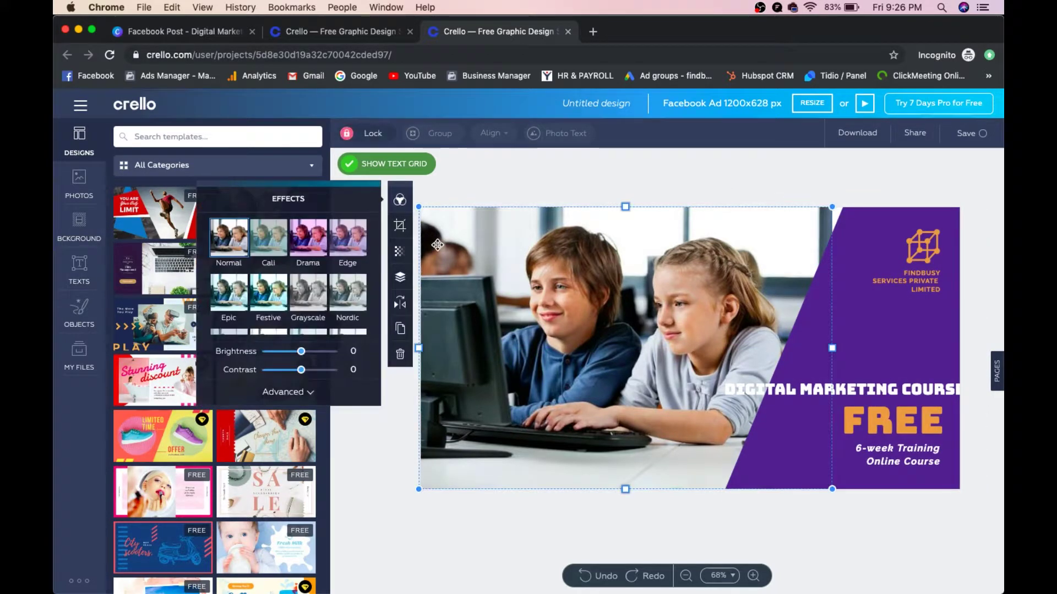
{"action": "double_click", "coordinate": [438, 245]}
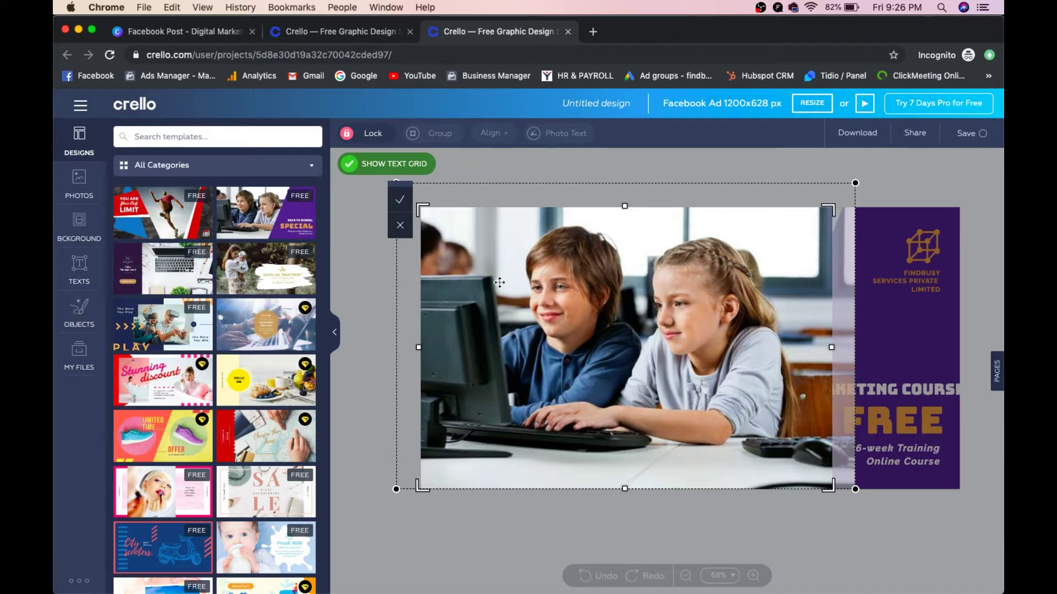
{"action": "left_click", "coordinate": [481, 178]}
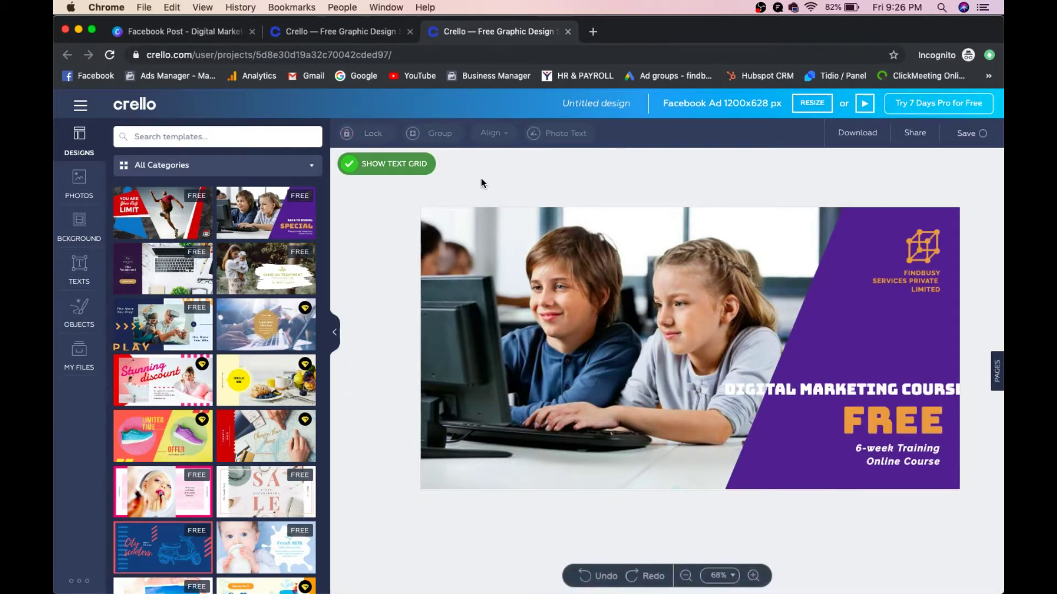
{"action": "left_click", "coordinate": [502, 256]}
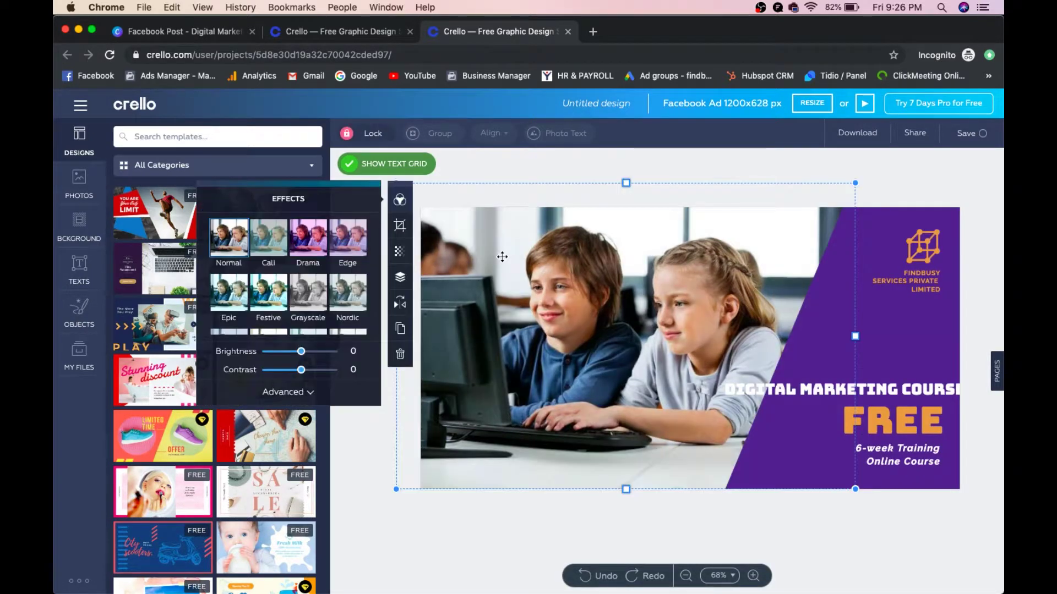
{"action": "left_click", "coordinate": [323, 237]}
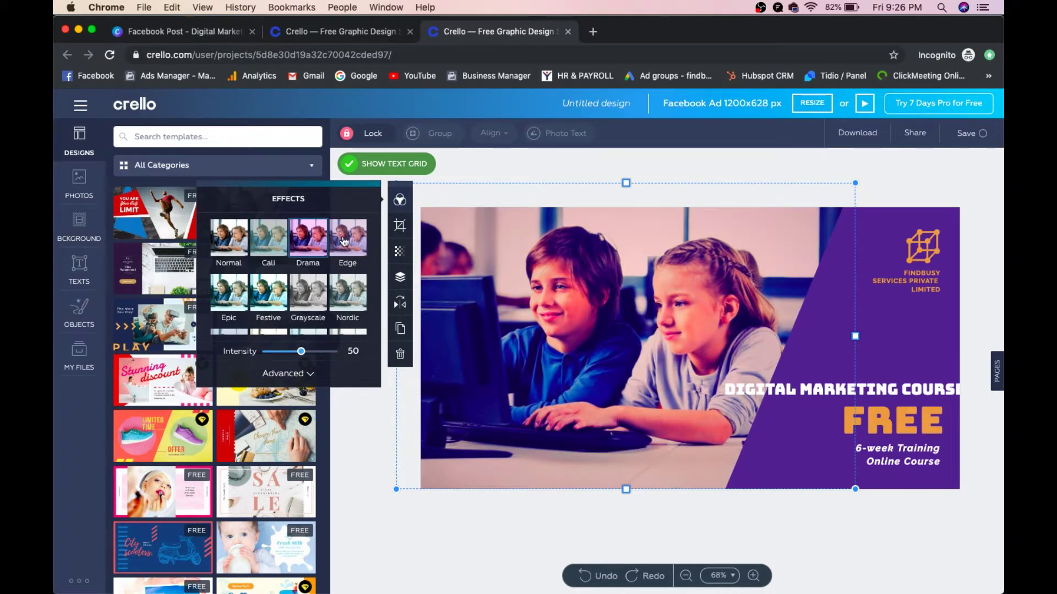
{"action": "left_click", "coordinate": [344, 241]}
{"action": "left_click", "coordinate": [341, 300]}
{"action": "left_click", "coordinate": [299, 304]}
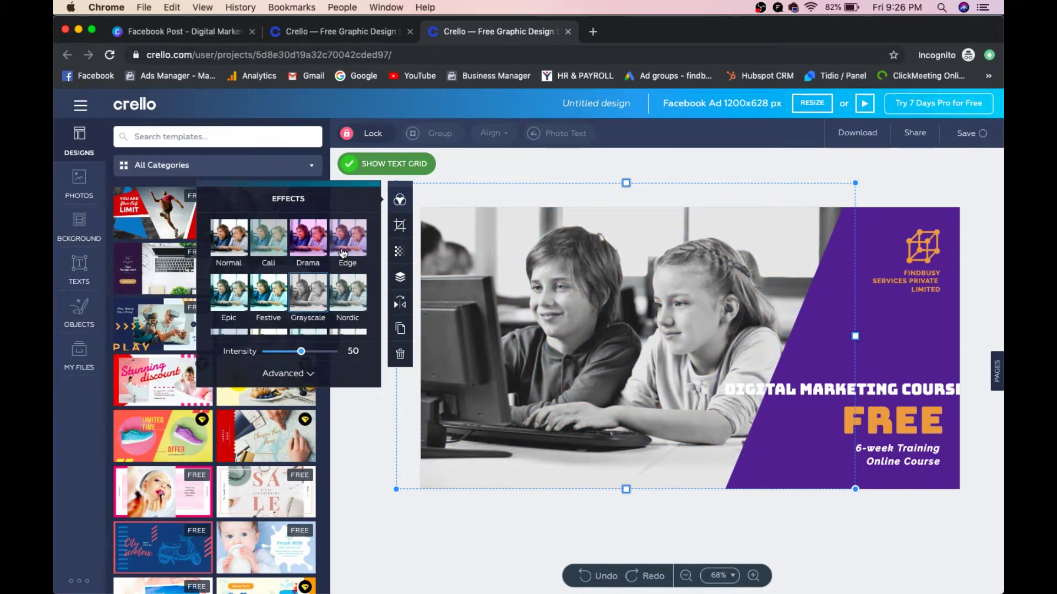
{"action": "left_click", "coordinate": [677, 156]}
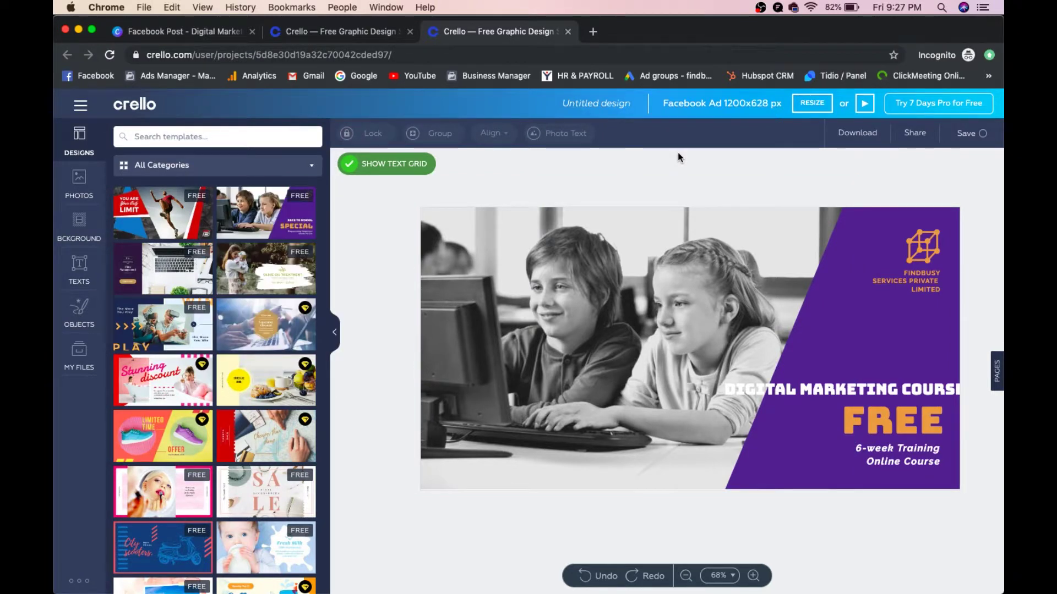
{"action": "left_click", "coordinate": [63, 223]}
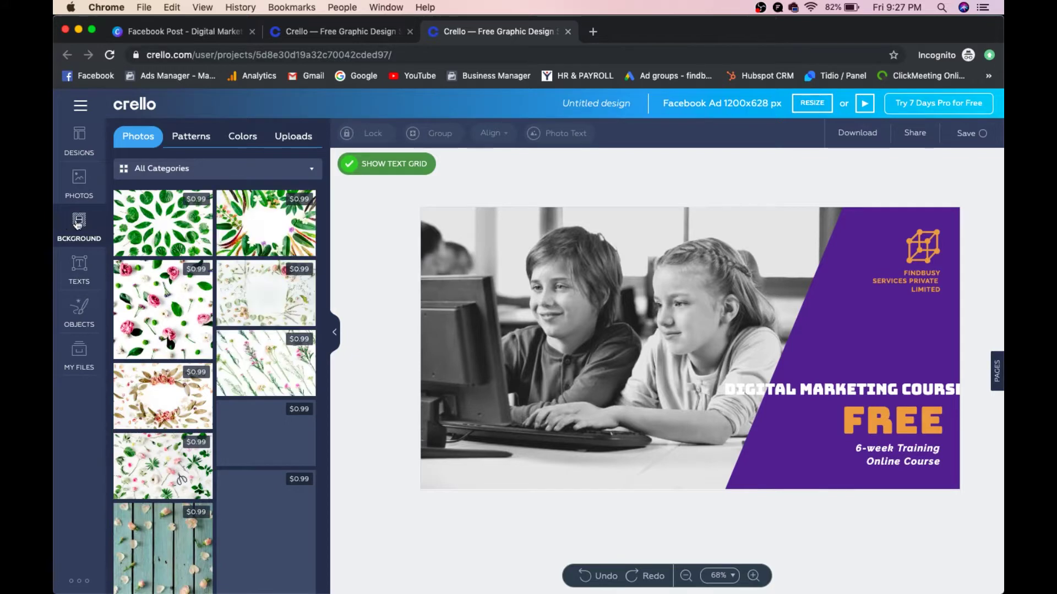
Step: Browse the Objects collections of icons, illustrations and lines, then return to Shapes
{"action": "scroll", "coordinate": [224, 300], "scroll_direction": "down", "scroll_amount": 5}
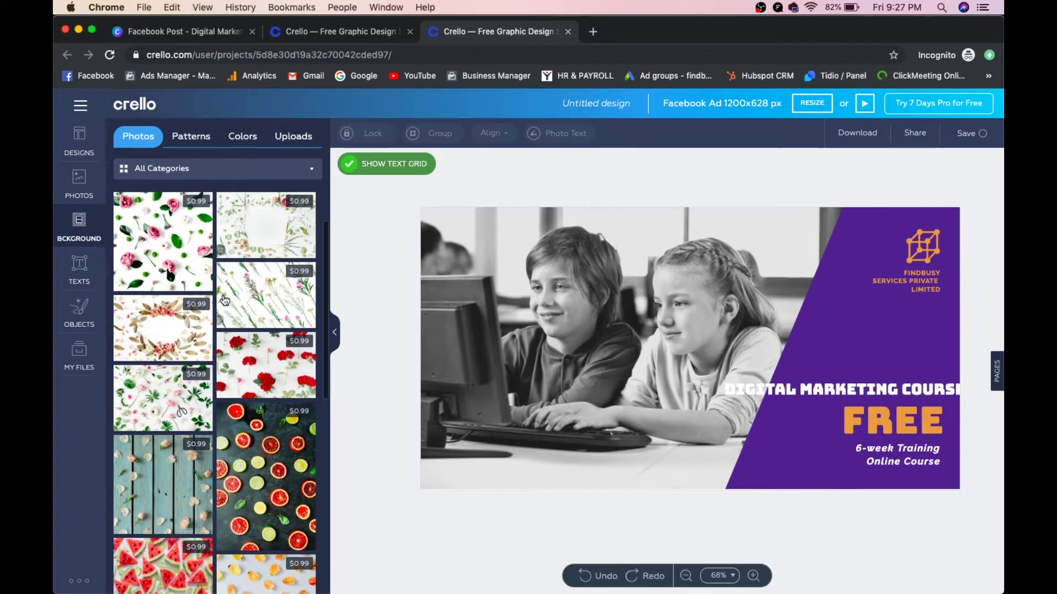
{"action": "scroll", "coordinate": [224, 300], "scroll_direction": "down", "scroll_amount": 2}
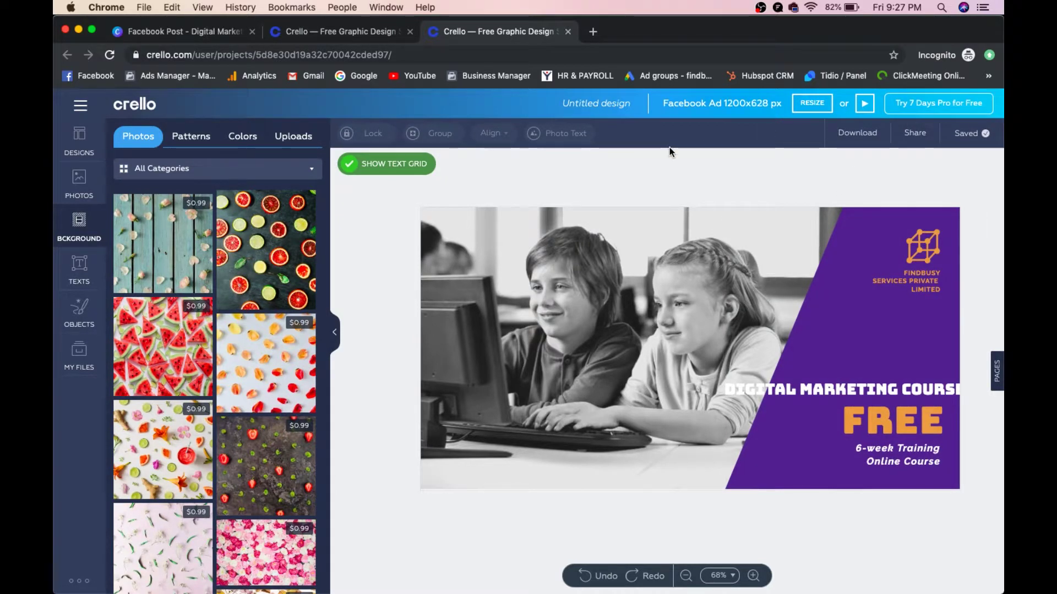
{"action": "scroll", "coordinate": [228, 299], "scroll_direction": "down", "scroll_amount": 10}
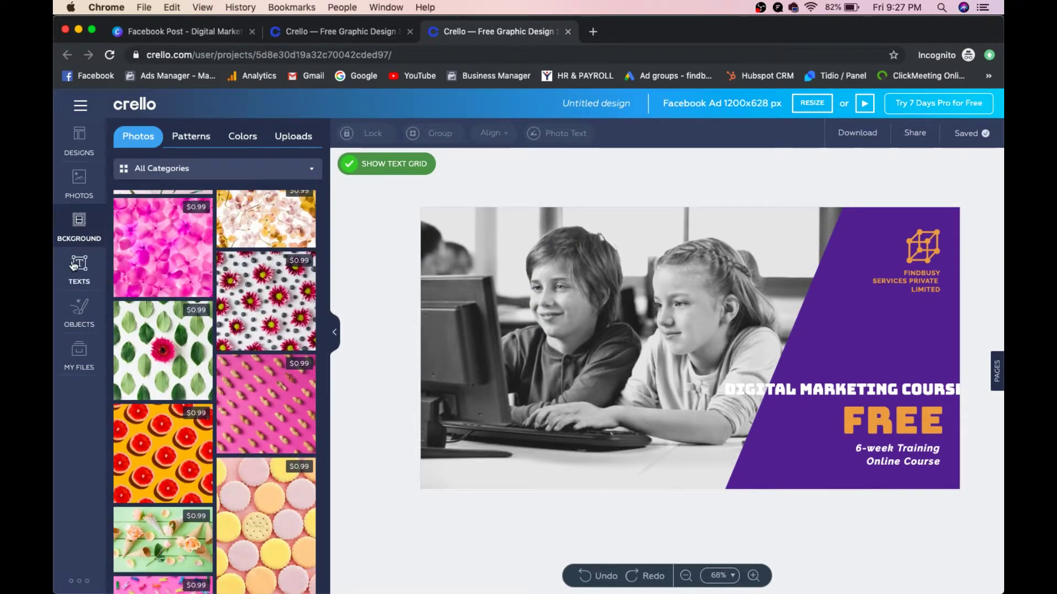
{"action": "left_click", "coordinate": [77, 322]}
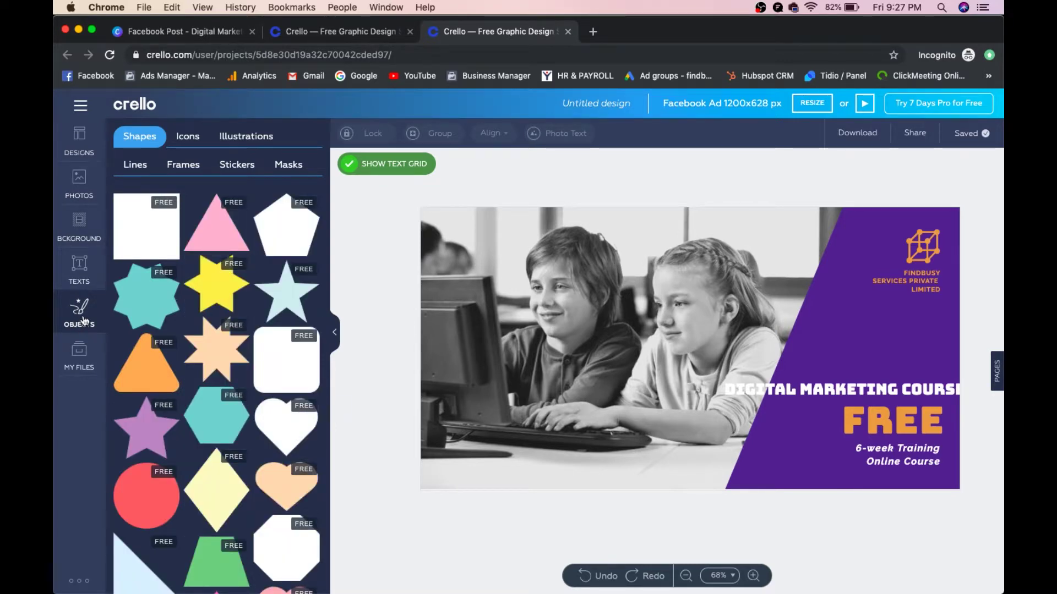
{"action": "left_click", "coordinate": [199, 137]}
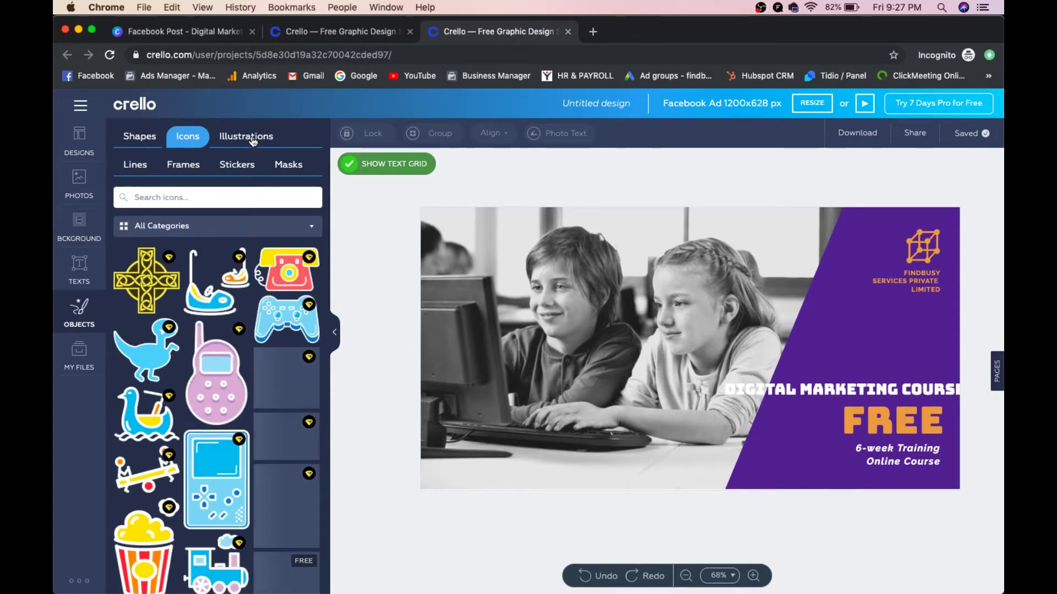
{"action": "left_click", "coordinate": [251, 138]}
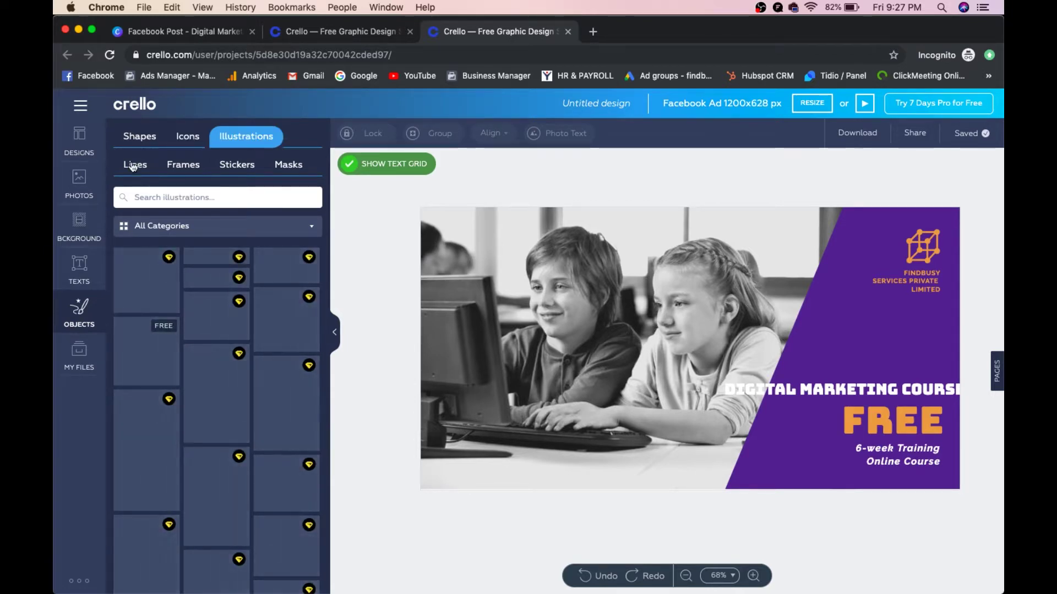
{"action": "left_click", "coordinate": [132, 164]}
{"action": "left_click", "coordinate": [131, 140]}
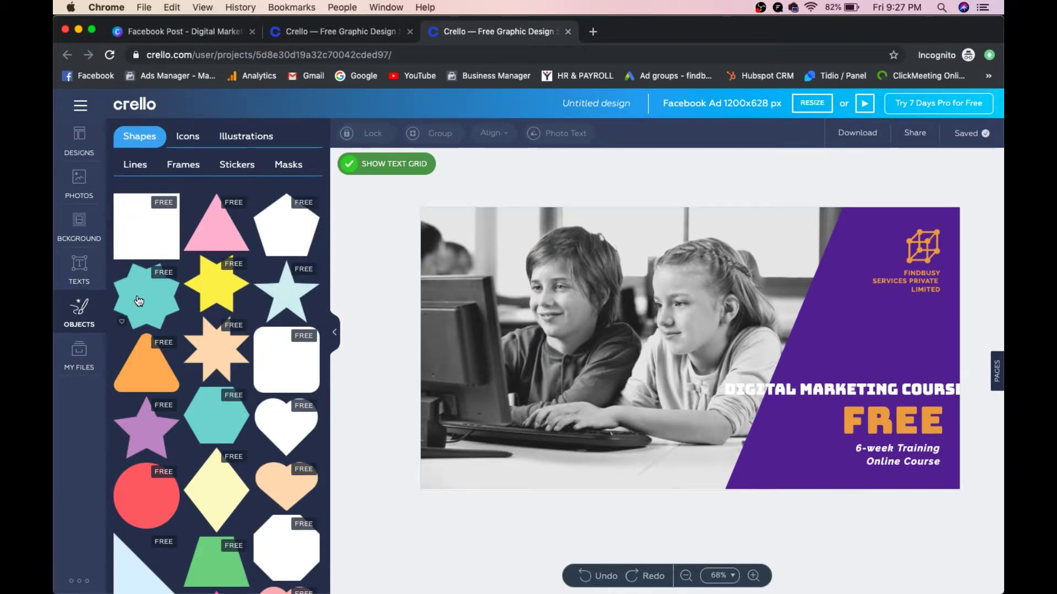
Step: Place a small teal eight-point star at the photo's top-left, then show the text styles
{"action": "left_click_drag", "start_coordinate": [146, 296], "coordinate": [489, 279]}
{"action": "left_click_drag", "start_coordinate": [583, 363], "coordinate": [508, 289]}
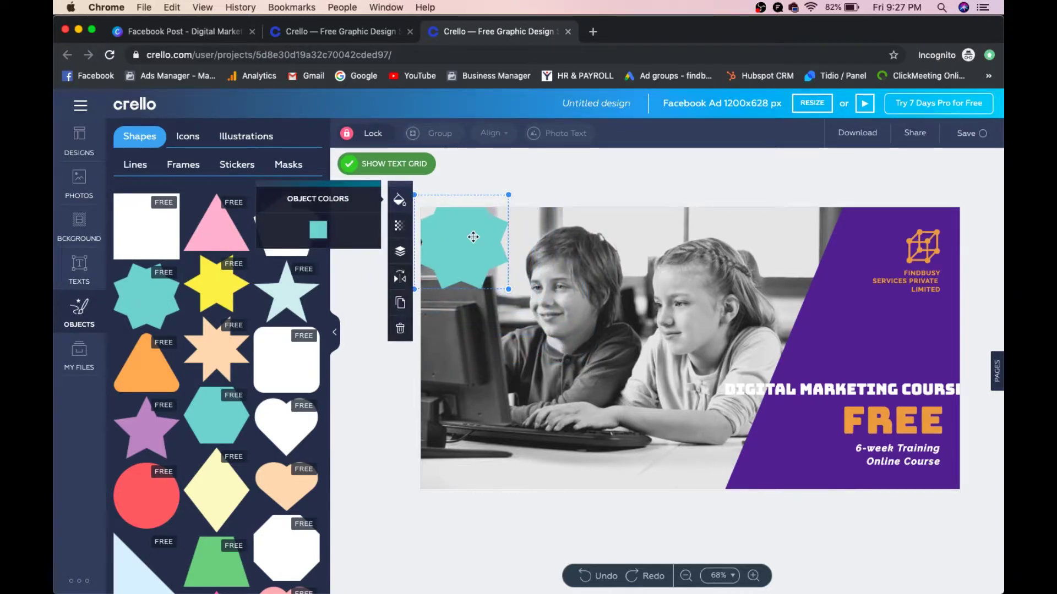
{"action": "left_click", "coordinate": [430, 185]}
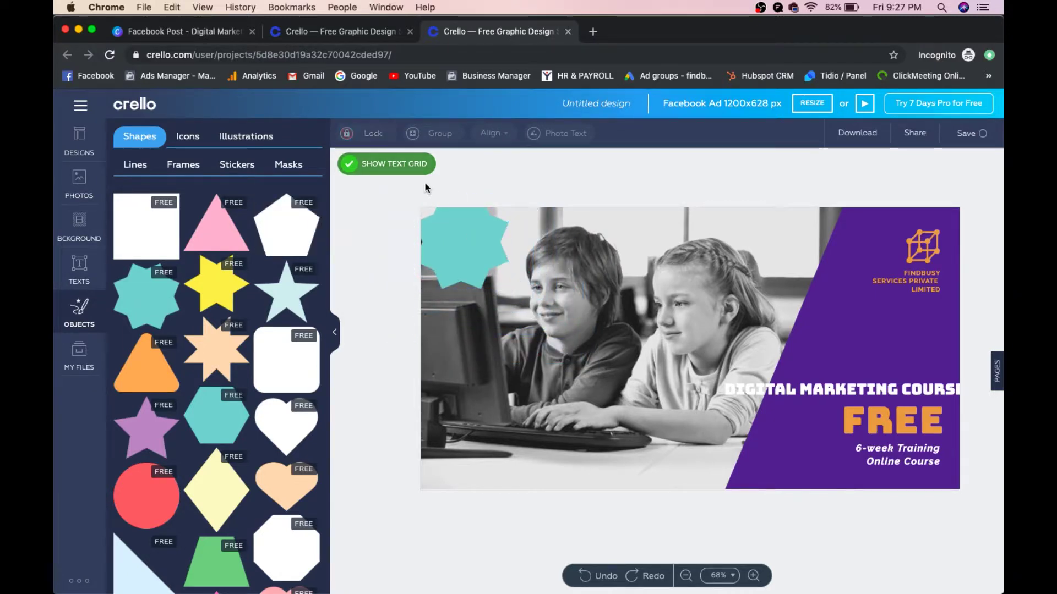
{"action": "left_click", "coordinate": [79, 268]}
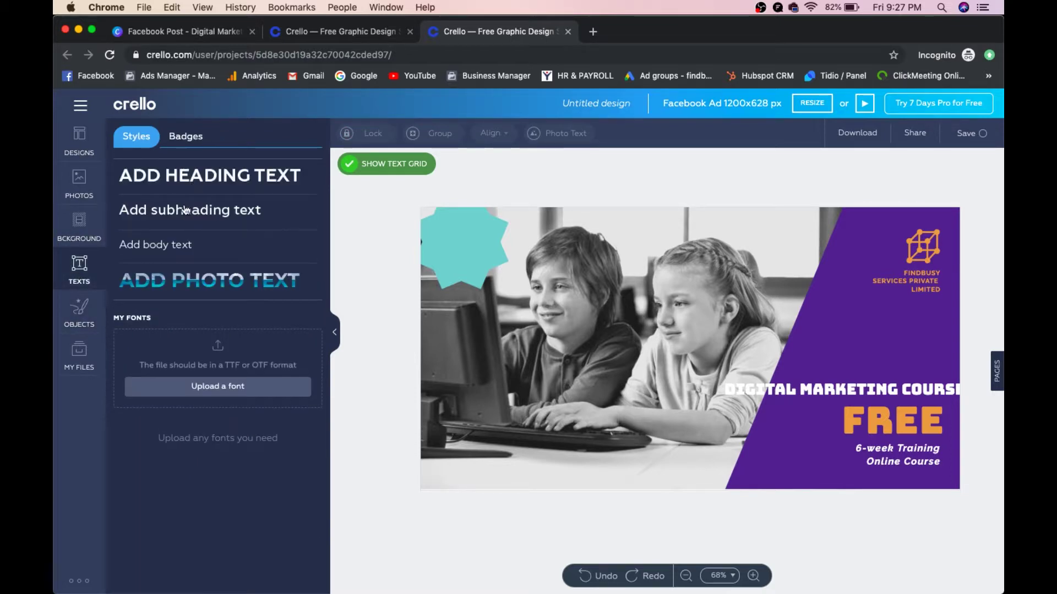
Step: Add a subheading '30-days offer', fix its typo, split it onto two lines over the star
{"action": "left_click_drag", "start_coordinate": [184, 209], "coordinate": [483, 253]}
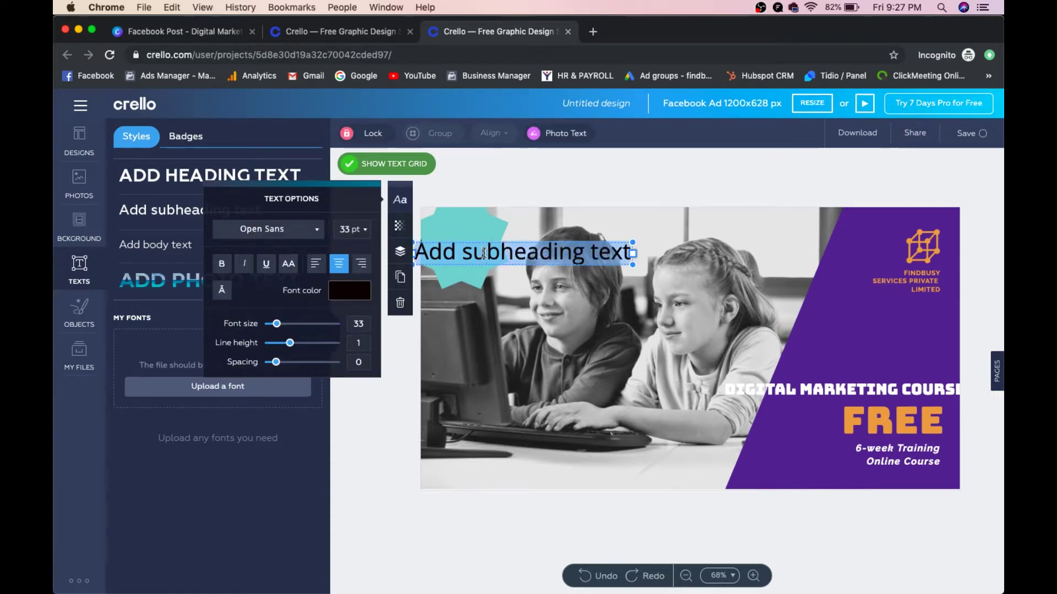
{"action": "key", "text": "BackSpace"}
{"action": "type", "text": "30-da"}
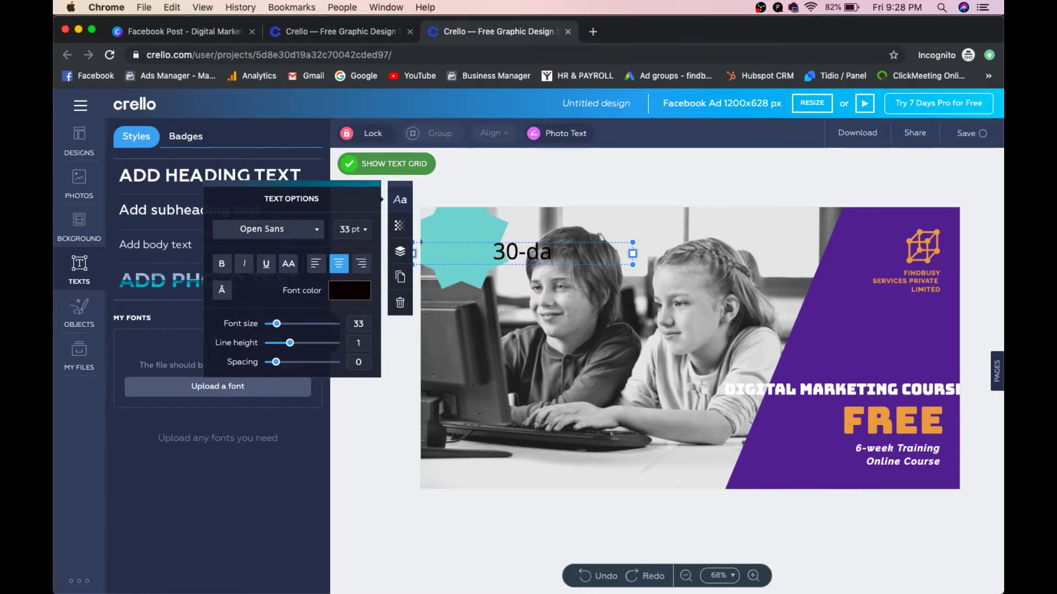
{"action": "type", "text": "ys offerr"}
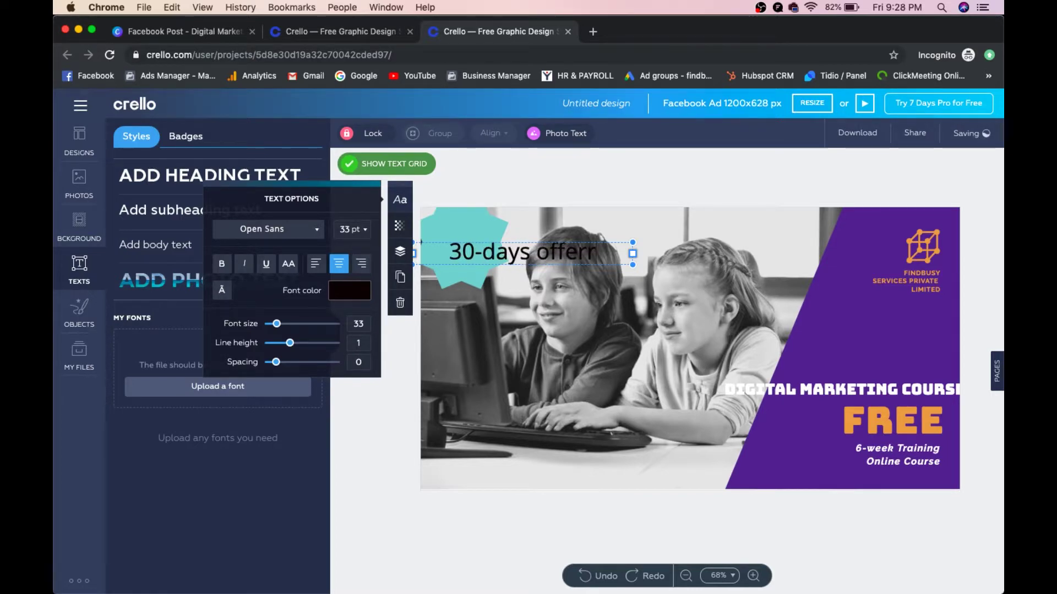
{"action": "key", "text": "BackSpace"}
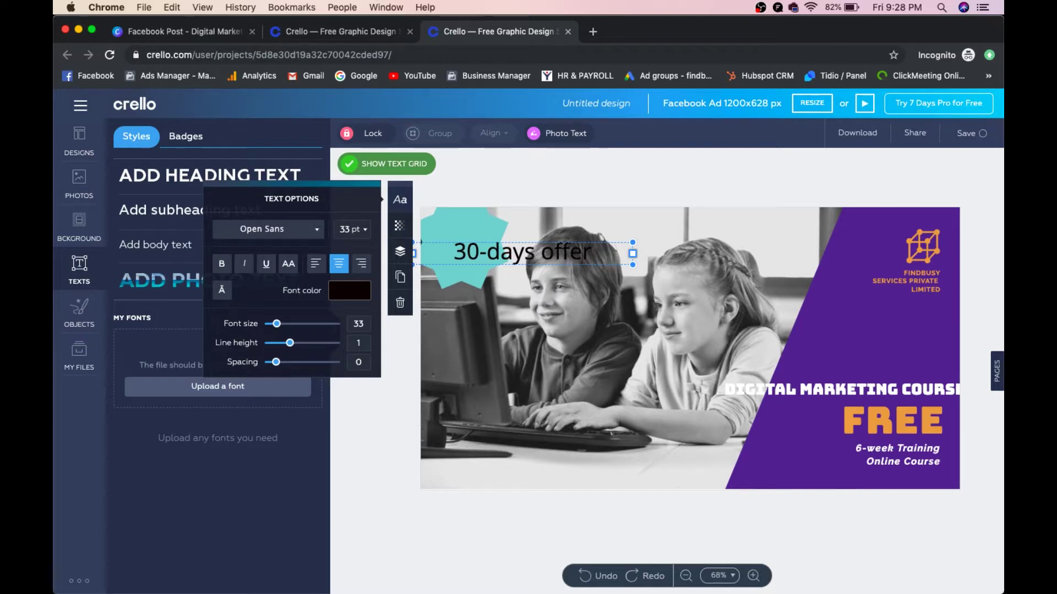
{"action": "key", "text": "Left"}
{"action": "key", "text": "Left"}
{"action": "key", "text": "Left"}
{"action": "key", "text": "Left"}
{"action": "key", "text": "Left"}
{"action": "key", "text": "Left"}
{"action": "key", "text": "Return"}
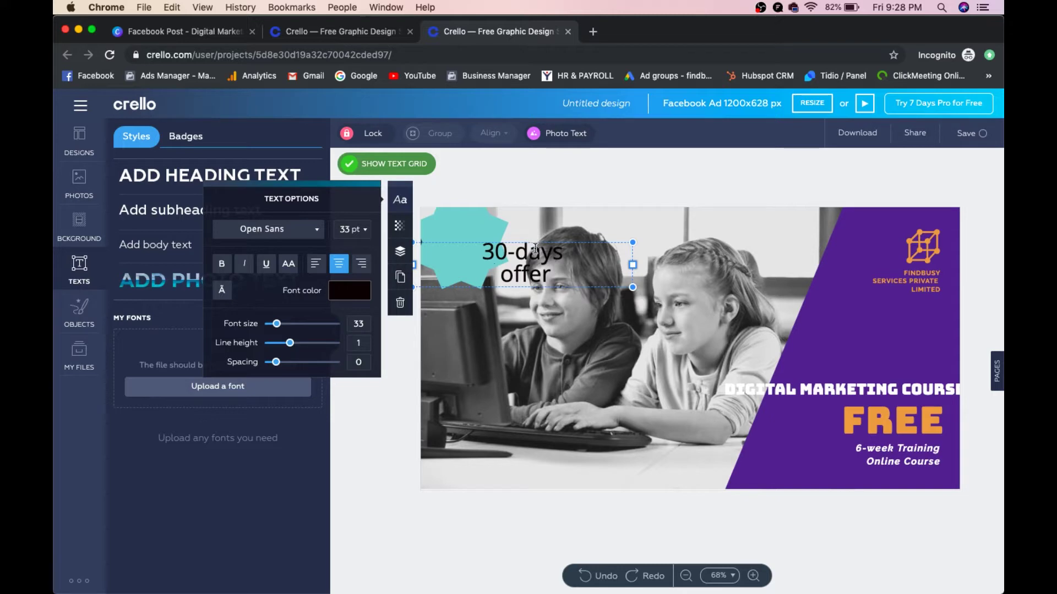
{"action": "left_click_drag", "start_coordinate": [528, 240], "coordinate": [467, 222]}
Step: Colour the '30-days offer' text red and set its font to Nunito
{"action": "left_click", "coordinate": [496, 176]}
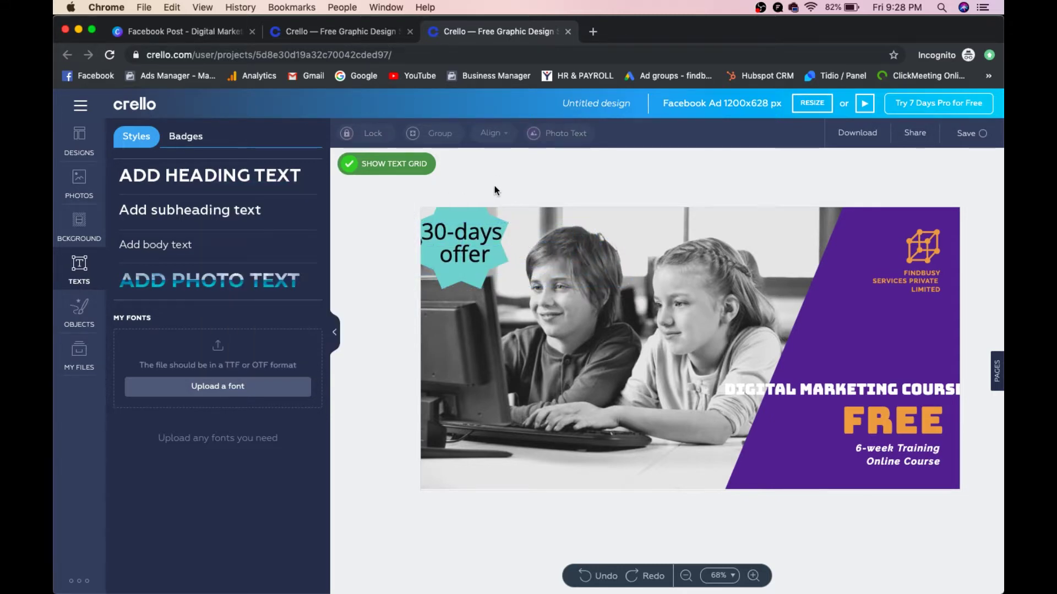
{"action": "left_click", "coordinate": [475, 225]}
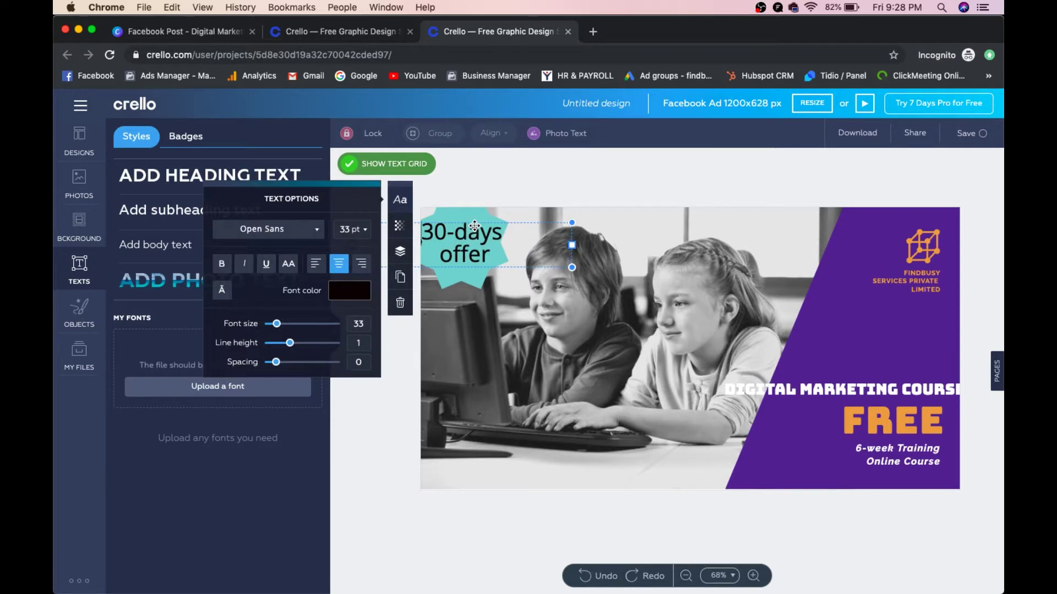
{"action": "left_click", "coordinate": [357, 290]}
{"action": "left_click", "coordinate": [285, 313]}
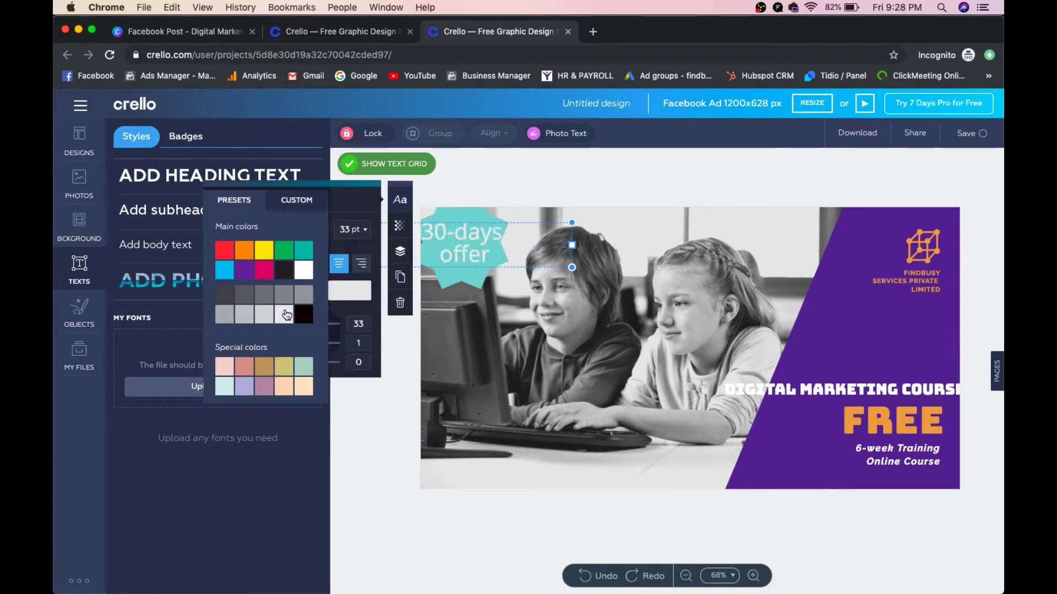
{"action": "left_click", "coordinate": [264, 313]}
{"action": "left_click", "coordinate": [225, 250]}
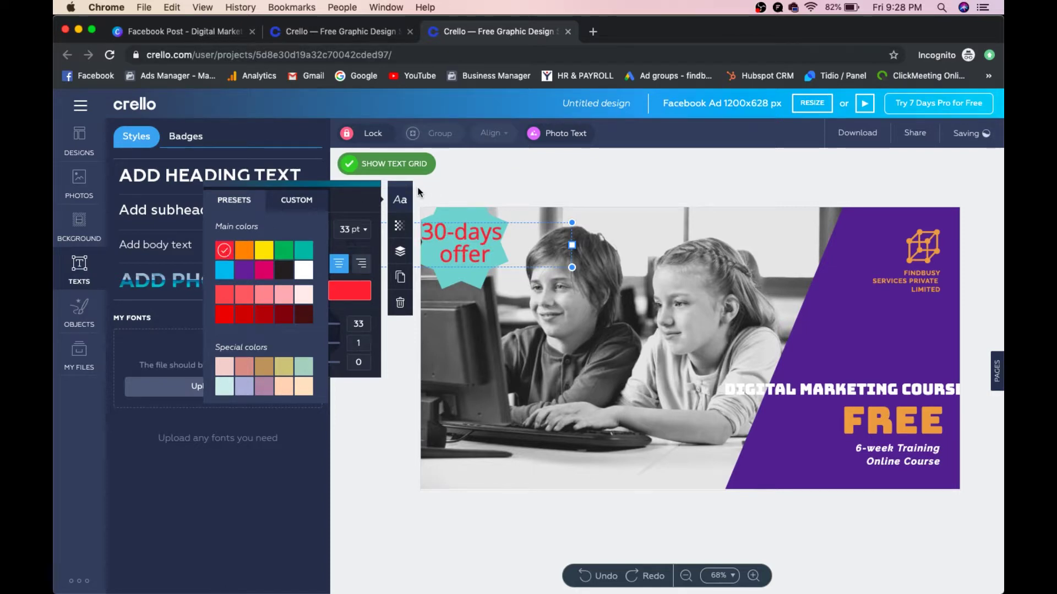
{"action": "left_click", "coordinate": [400, 200]}
{"action": "left_click", "coordinate": [402, 201]}
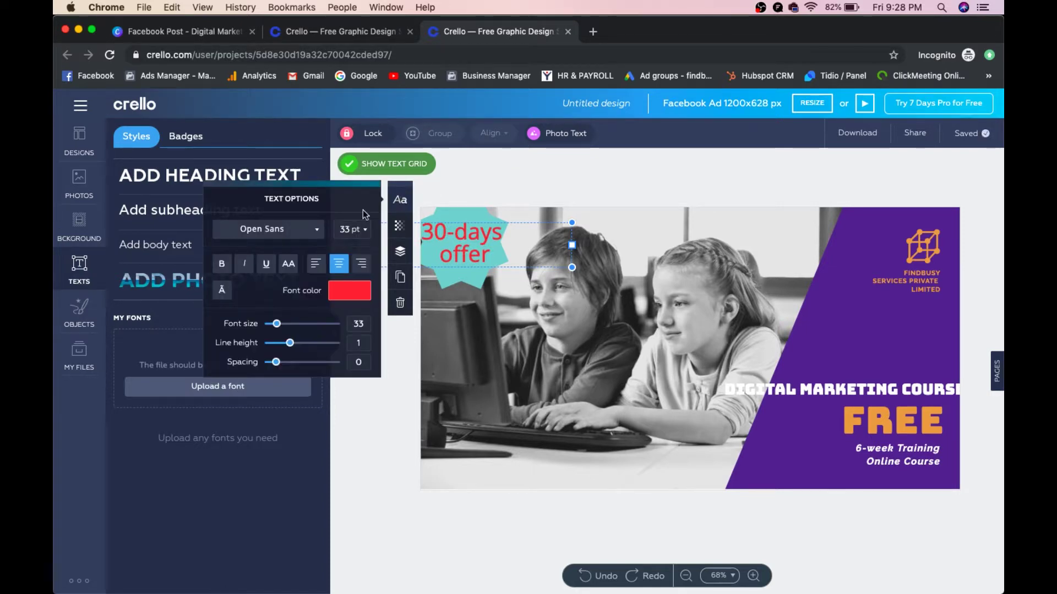
{"action": "left_click", "coordinate": [302, 231]}
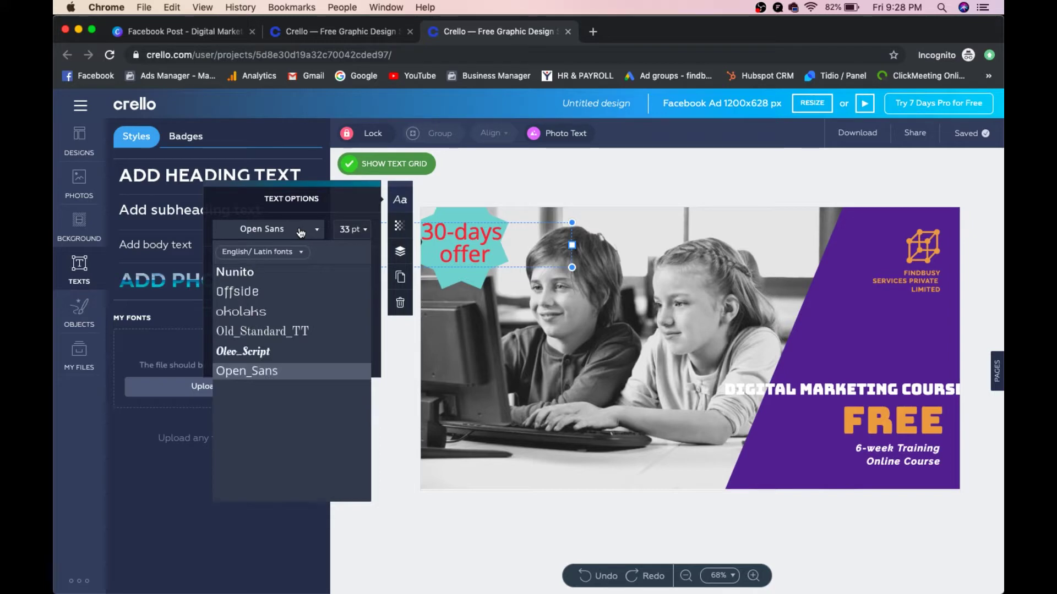
{"action": "left_click", "coordinate": [265, 283]}
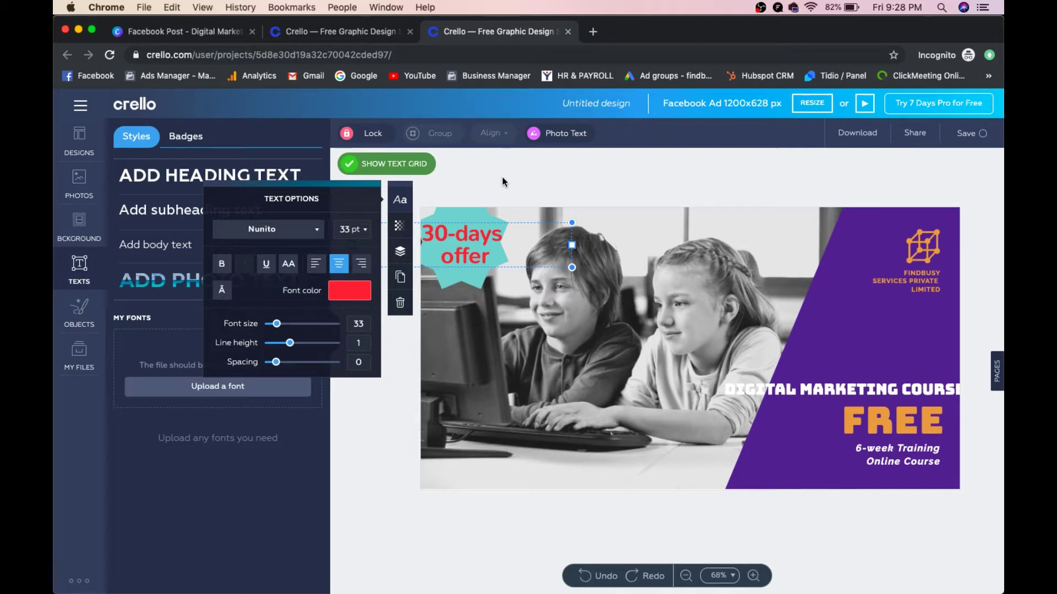
{"action": "left_click", "coordinate": [398, 388]}
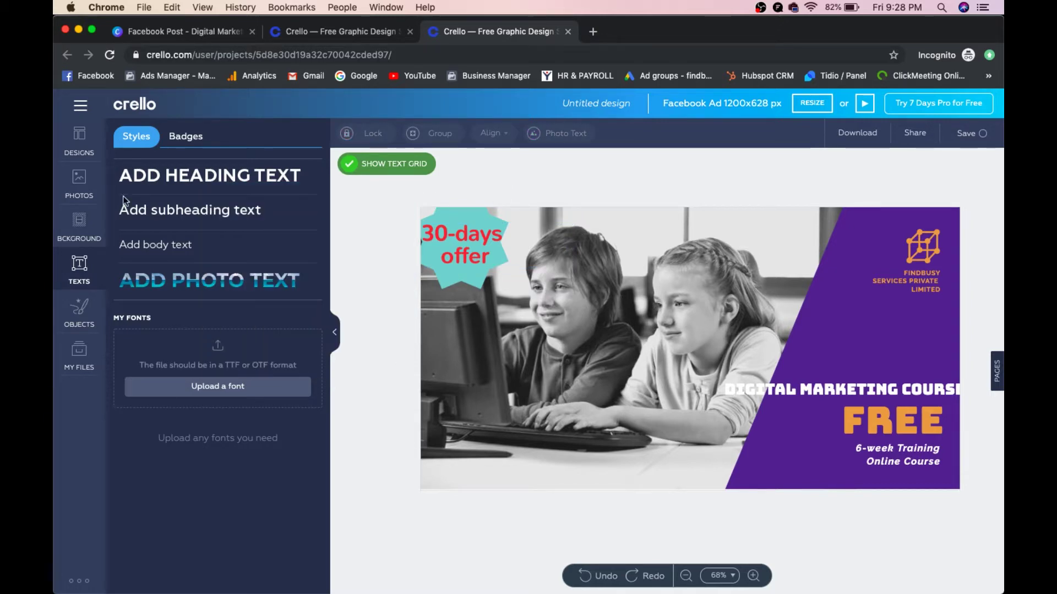
Step: Show the design templates filtered to the Technology category
{"action": "left_click", "coordinate": [79, 152]}
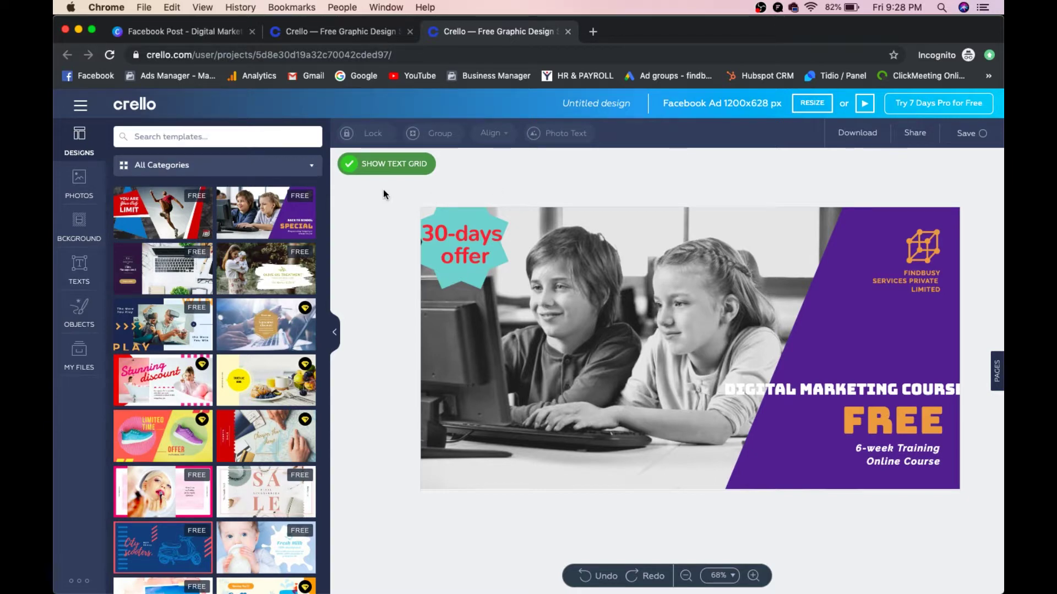
{"action": "left_click", "coordinate": [298, 167]}
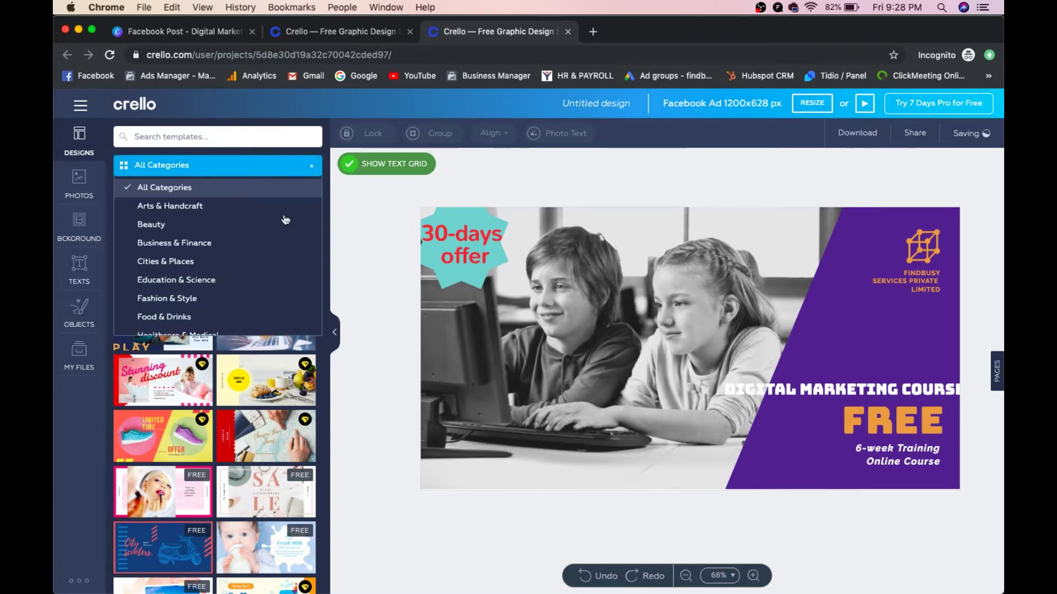
{"action": "scroll", "coordinate": [272, 270], "scroll_direction": "down", "scroll_amount": 4}
{"action": "scroll", "coordinate": [272, 269], "scroll_direction": "down", "scroll_amount": 5}
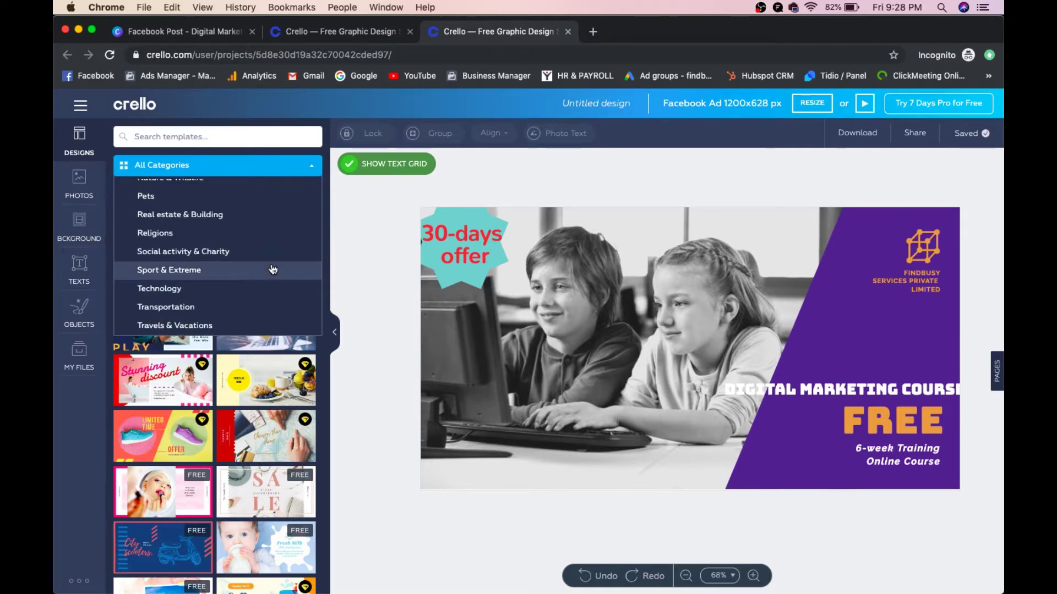
{"action": "scroll", "coordinate": [271, 275], "scroll_direction": "up", "scroll_amount": 4}
{"action": "scroll", "coordinate": [268, 283], "scroll_direction": "down", "scroll_amount": 4}
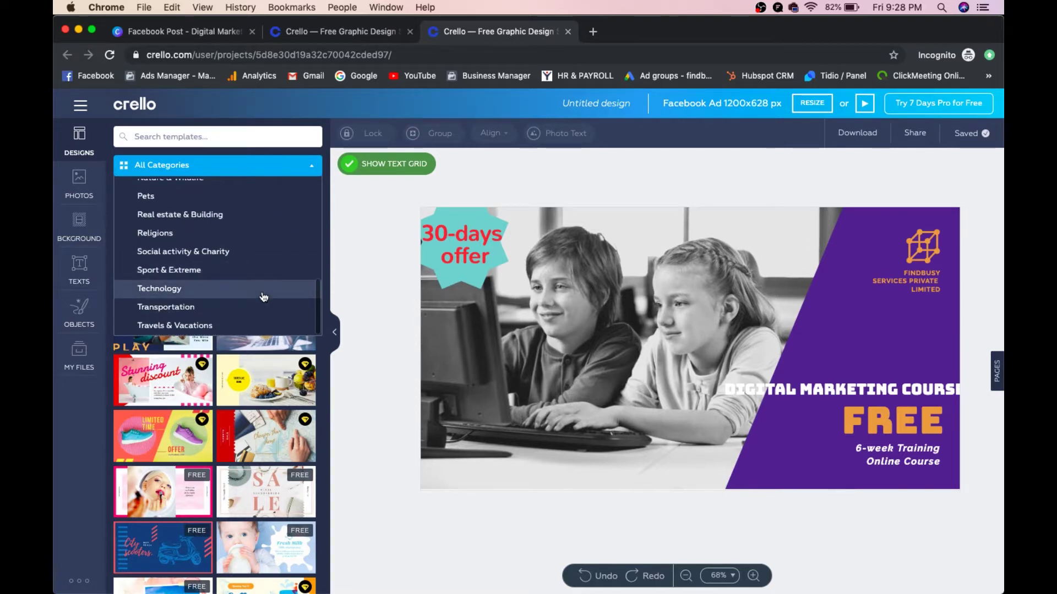
{"action": "left_click", "coordinate": [267, 288]}
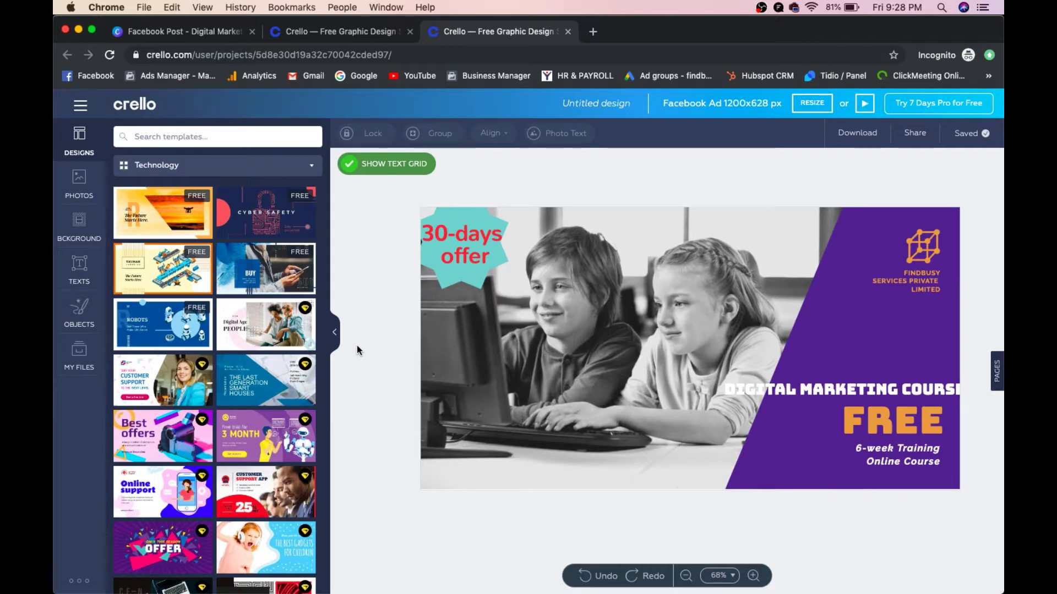
Step: Download the ad as JPG, retrying after the error, and check Untitled design.jpeg in Preview
{"action": "left_click", "coordinate": [858, 134]}
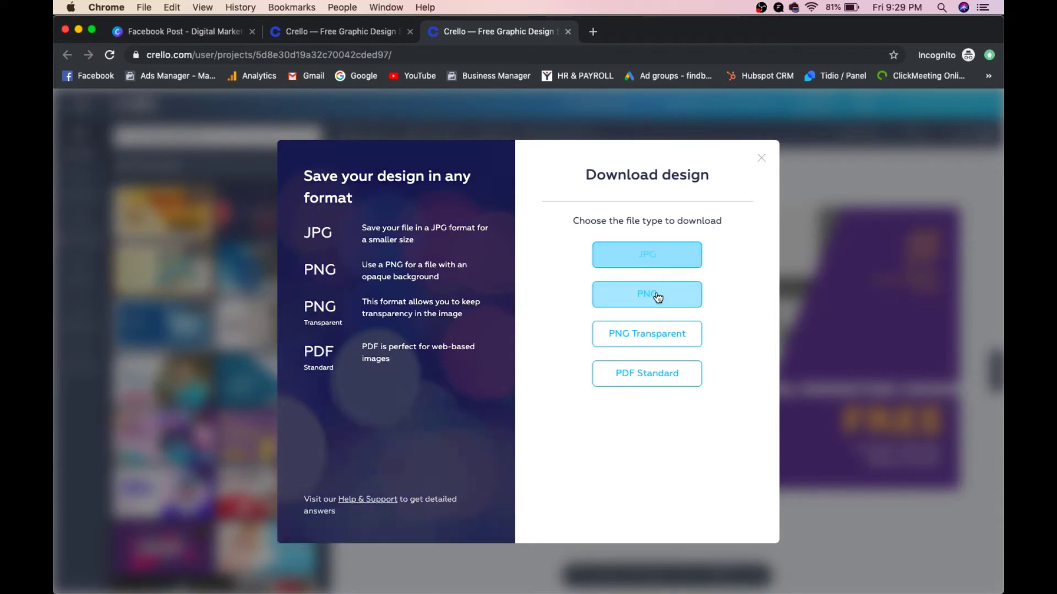
{"action": "left_click", "coordinate": [652, 373]}
{"action": "left_click", "coordinate": [651, 260]}
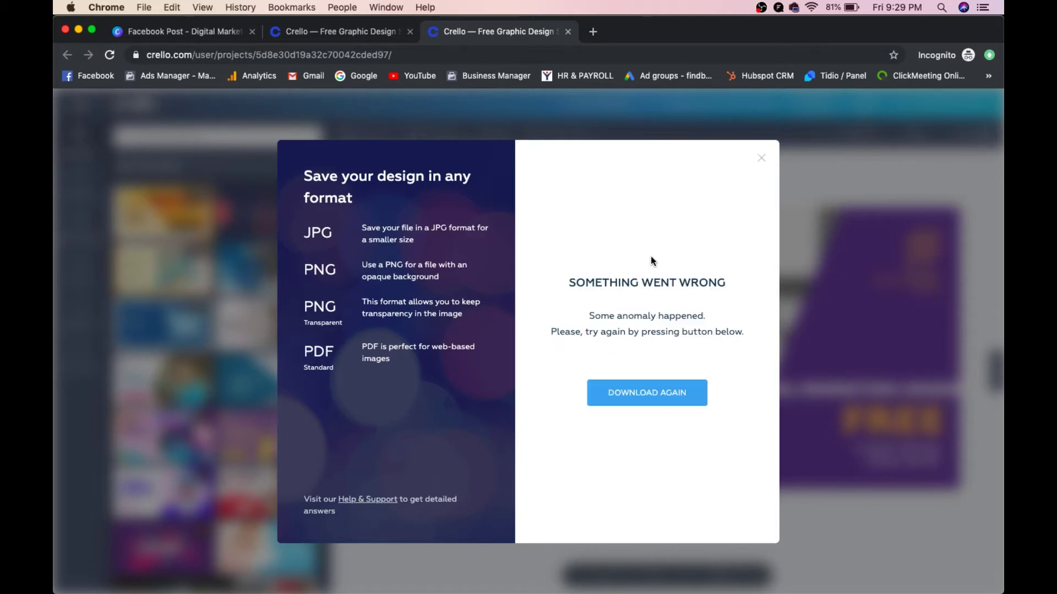
{"action": "left_click", "coordinate": [648, 392]}
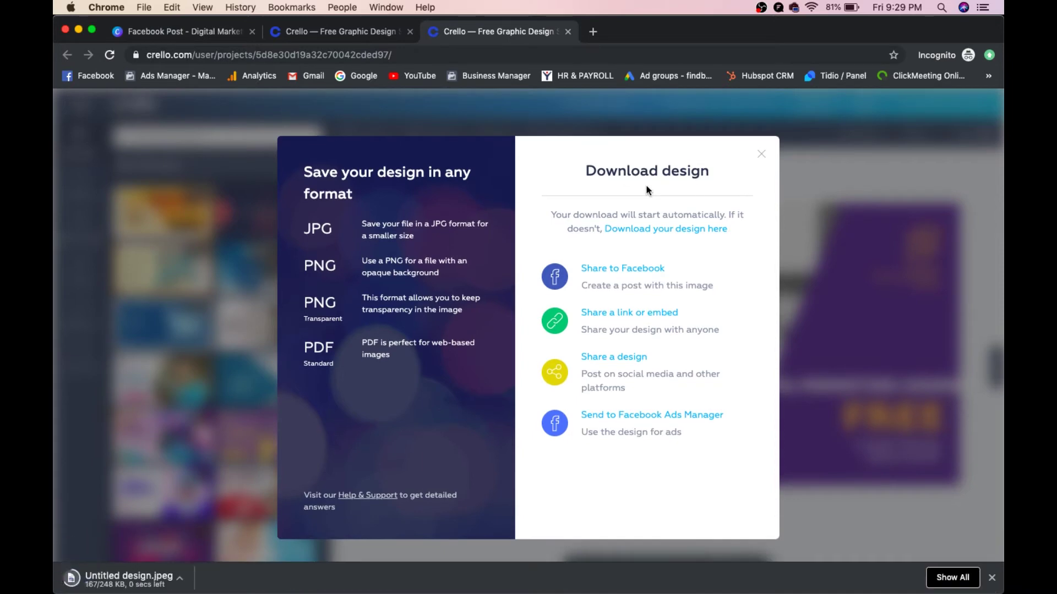
{"action": "left_click", "coordinate": [761, 142]}
{"action": "left_click", "coordinate": [105, 578]}
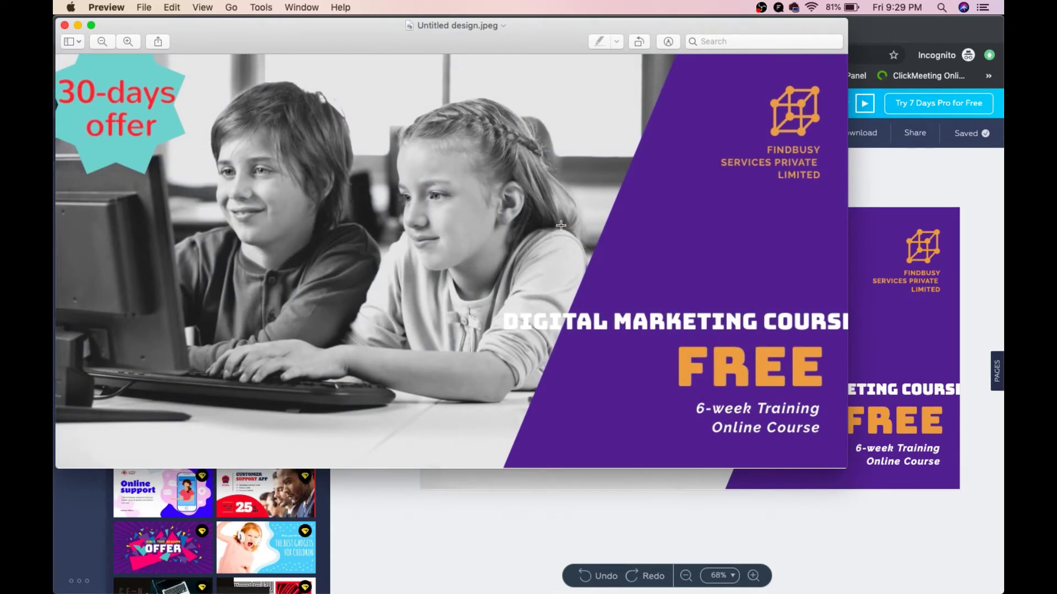
{"action": "left_click", "coordinate": [65, 25]}
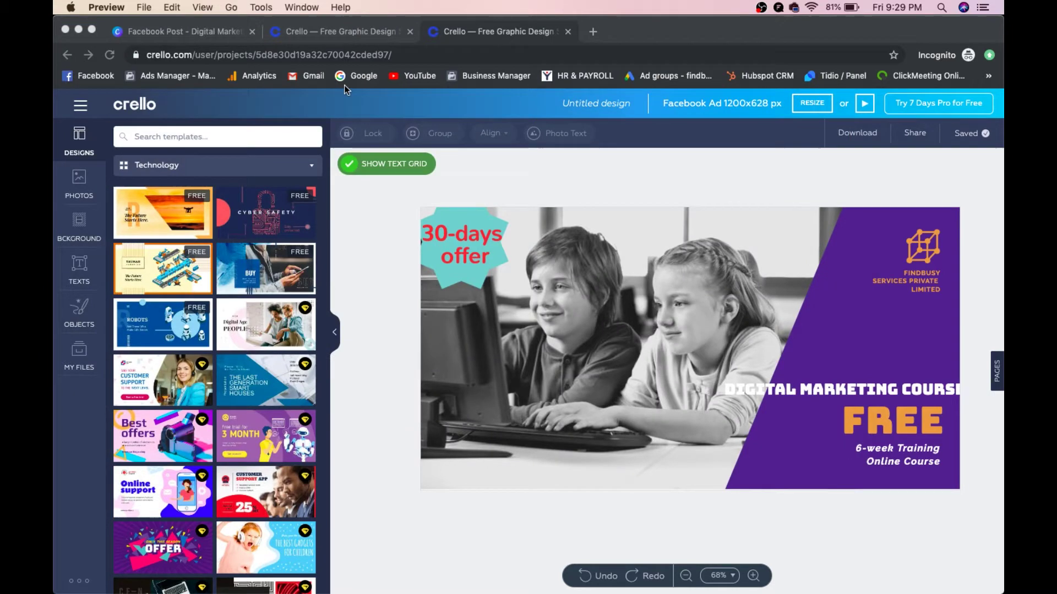
Step: In Canva, start a new blank Logo design from the home page search
{"action": "left_click", "coordinate": [214, 30]}
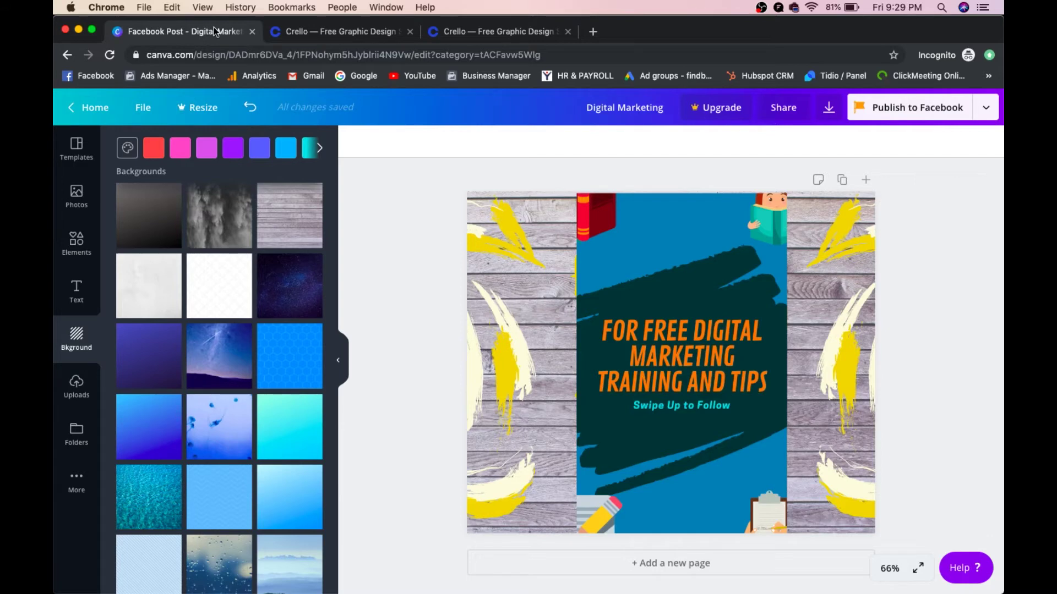
{"action": "left_click", "coordinate": [70, 107]}
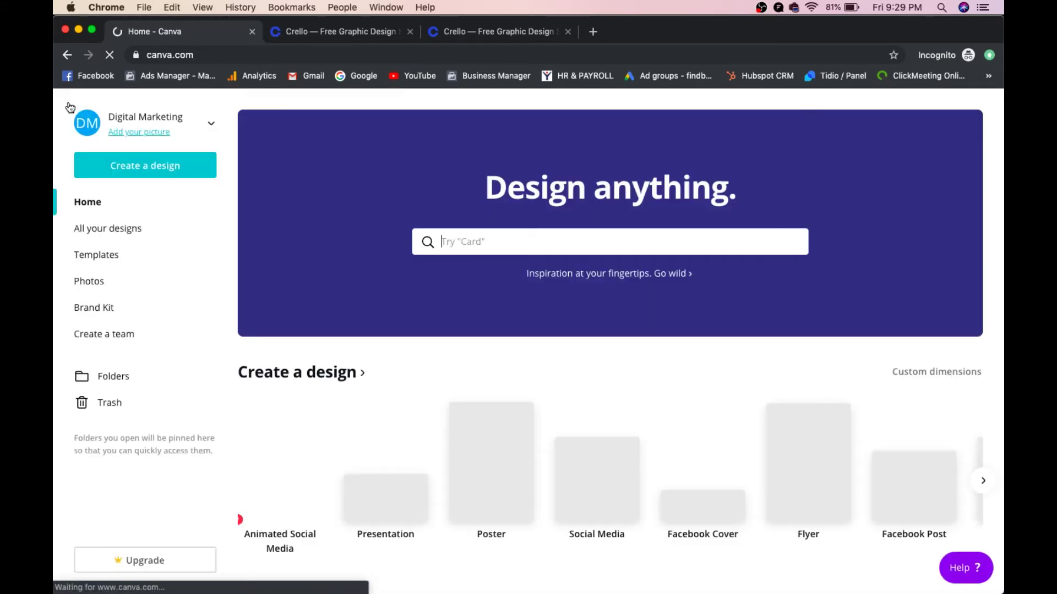
{"action": "left_click", "coordinate": [459, 246]}
{"action": "type", "text": "logo"}
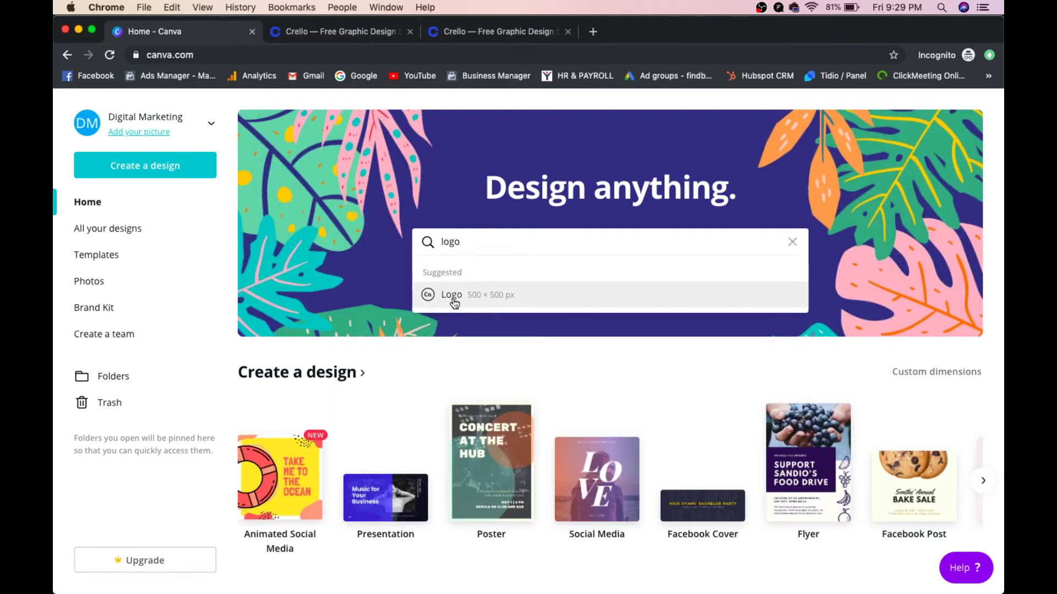
{"action": "left_click", "coordinate": [453, 298]}
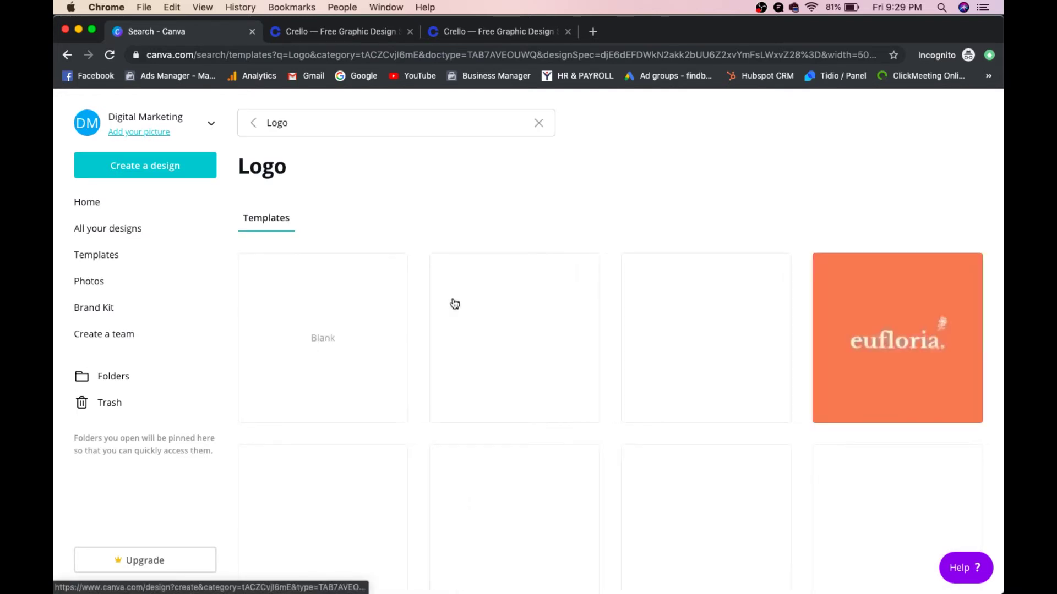
{"action": "left_click", "coordinate": [347, 329]}
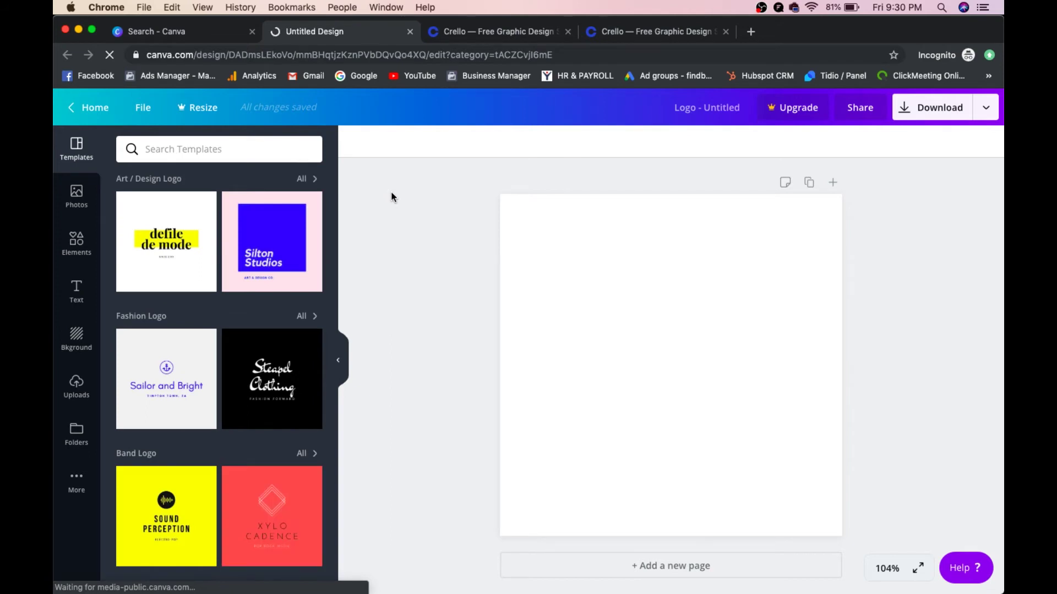
Step: Apply the black Sparx Motors template from the Automotive Logo group
{"action": "scroll", "coordinate": [293, 279], "scroll_direction": "down", "scroll_amount": 8}
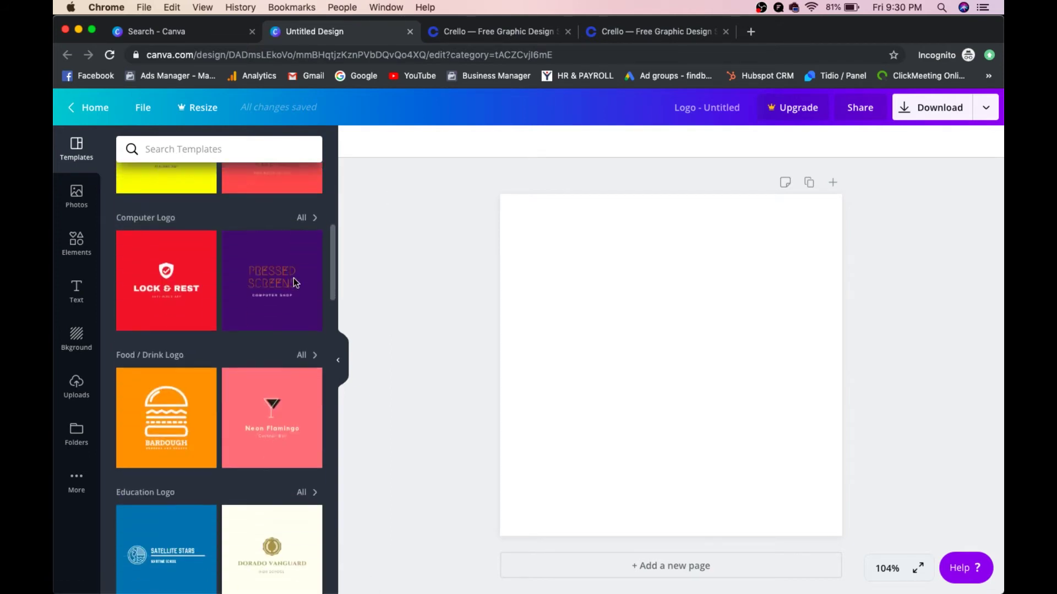
{"action": "scroll", "coordinate": [292, 279], "scroll_direction": "down", "scroll_amount": 3}
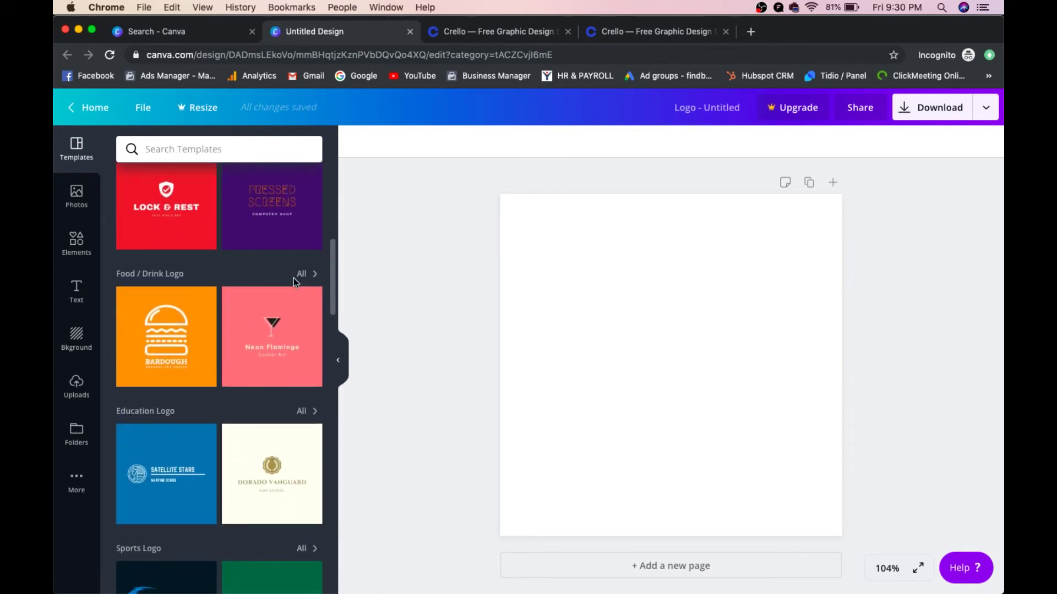
{"action": "scroll", "coordinate": [293, 278], "scroll_direction": "down", "scroll_amount": 7}
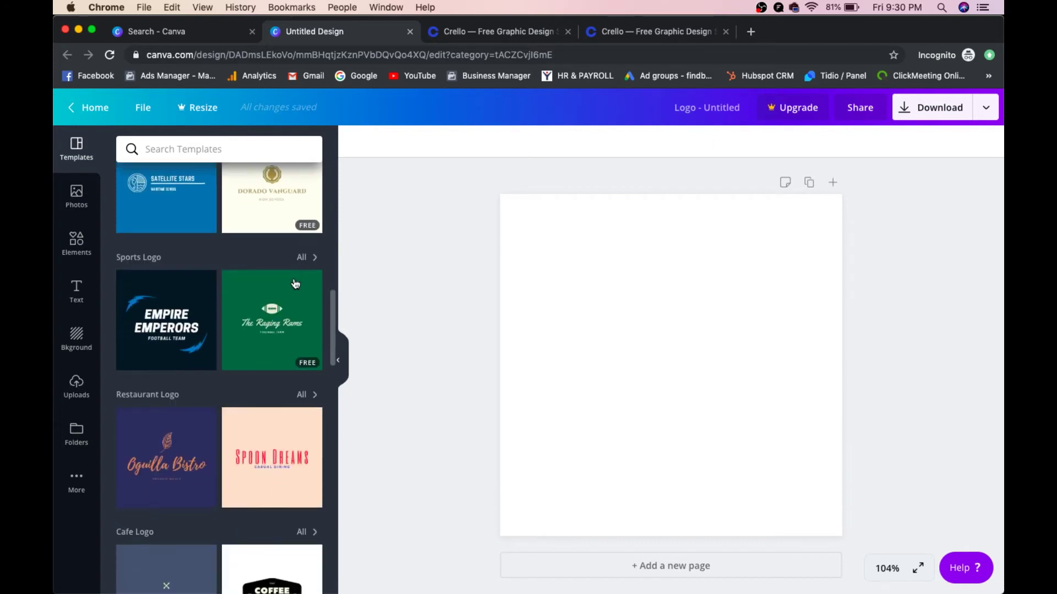
{"action": "scroll", "coordinate": [294, 283], "scroll_direction": "down", "scroll_amount": 6}
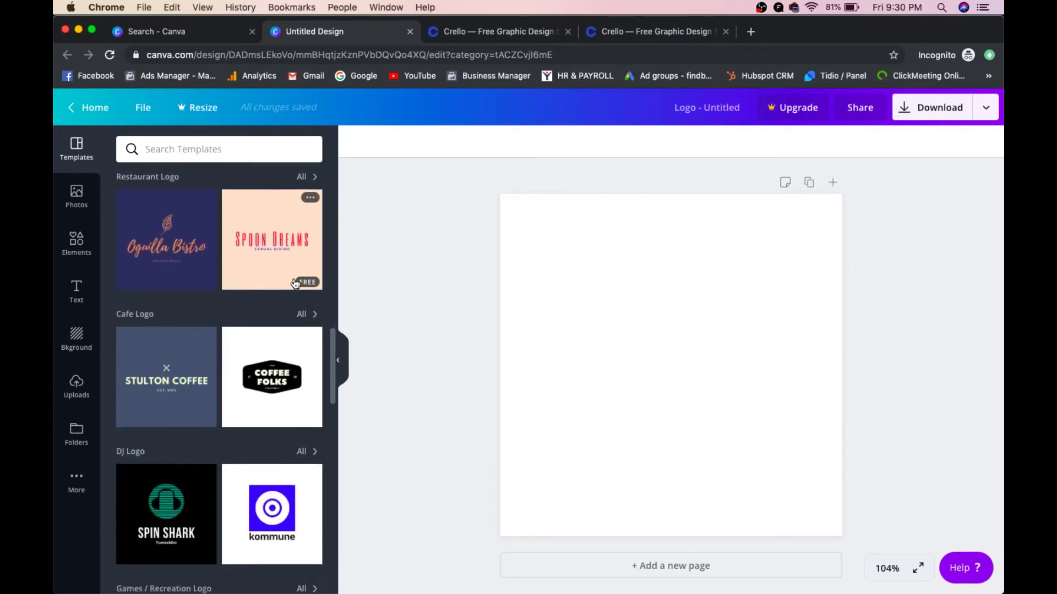
{"action": "scroll", "coordinate": [293, 279], "scroll_direction": "down", "scroll_amount": 8}
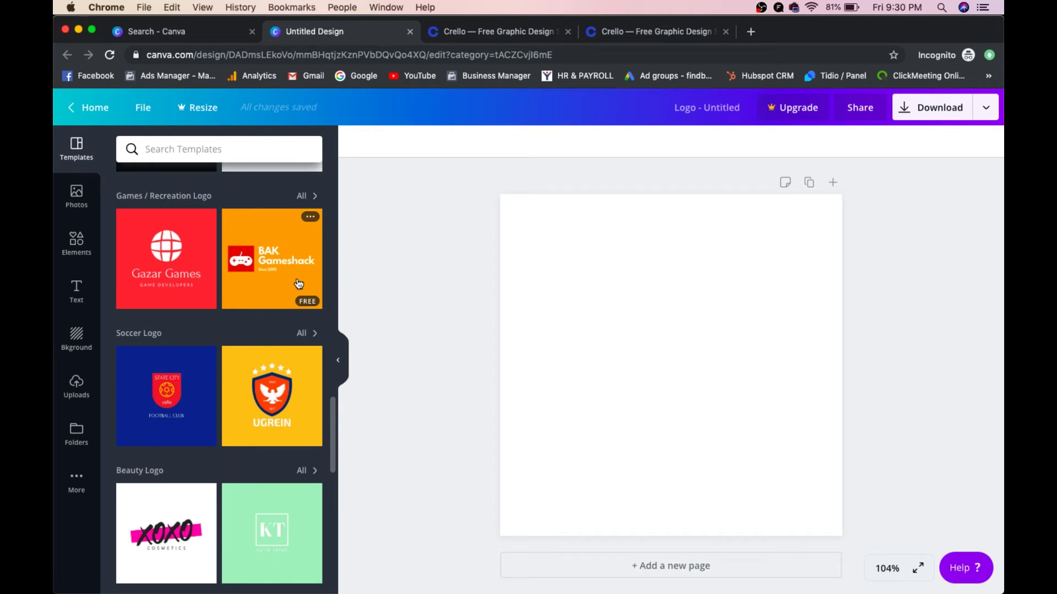
{"action": "scroll", "coordinate": [297, 283], "scroll_direction": "down", "scroll_amount": 8}
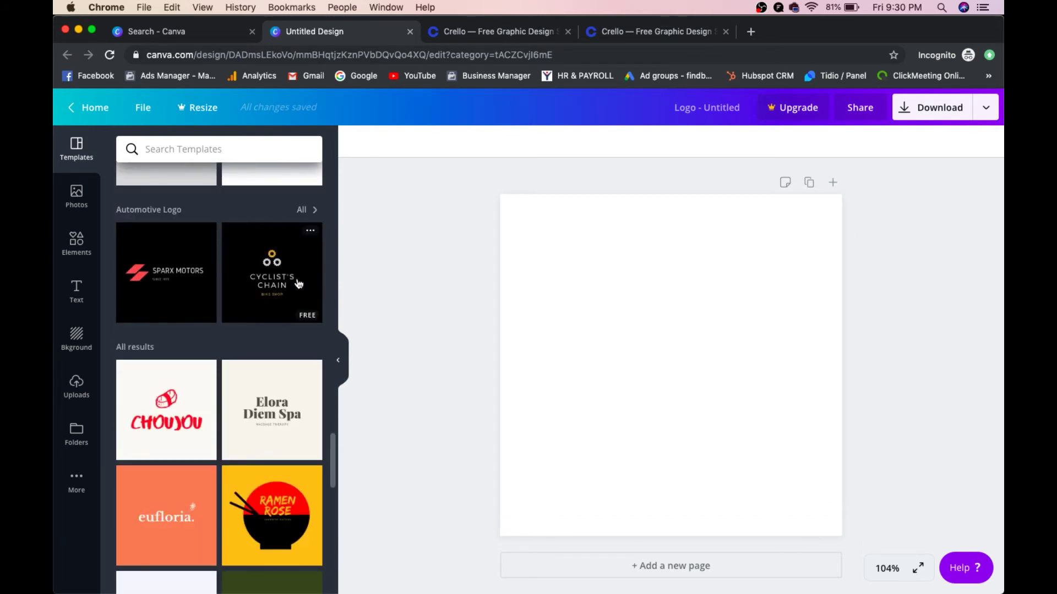
{"action": "left_click", "coordinate": [208, 281]}
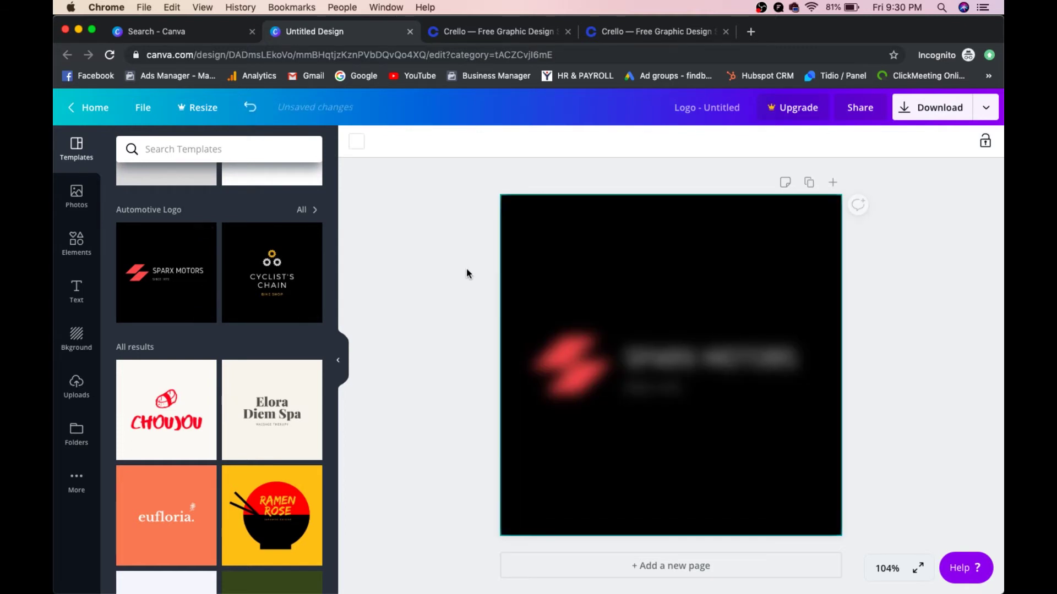
Step: Change the logo title to FINDBUSY and the tagline year to SINCE 2017
{"action": "left_click", "coordinate": [697, 355]}
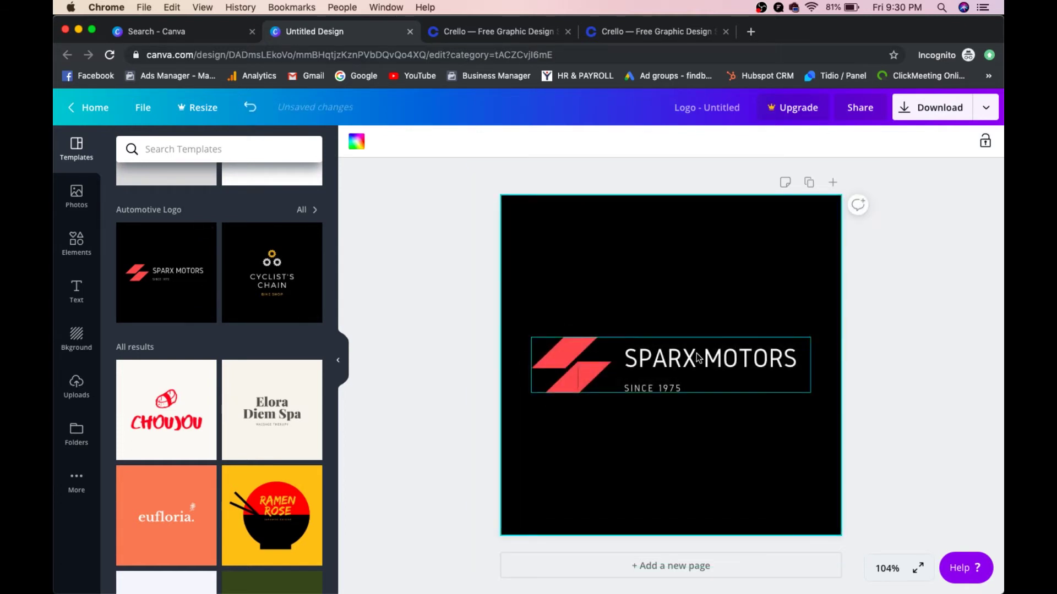
{"action": "double_click", "coordinate": [697, 355]}
{"action": "type", "text": "FINDBUSY"}
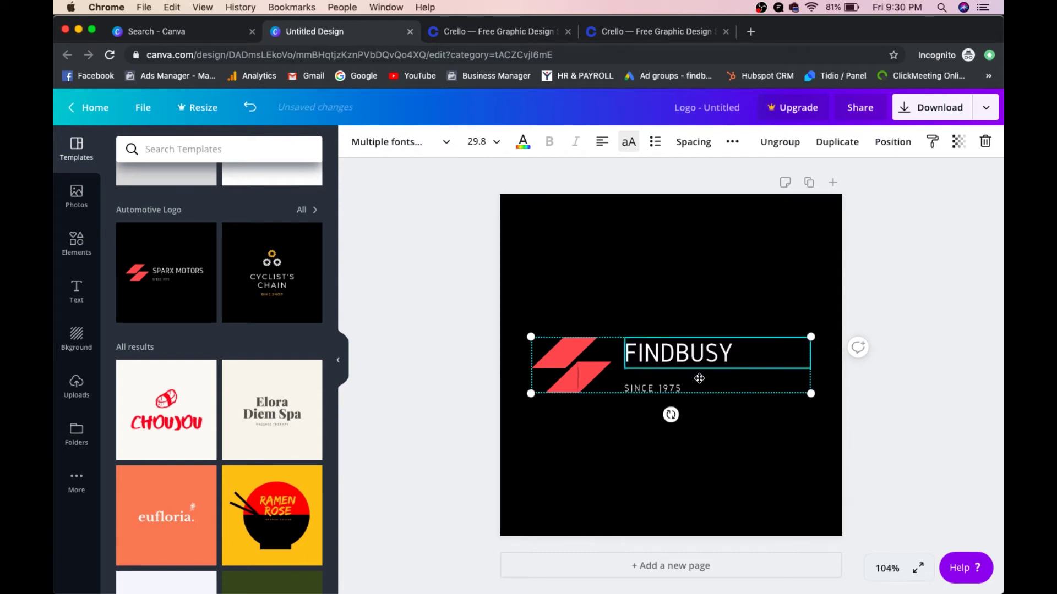
{"action": "left_click", "coordinate": [672, 387]}
{"action": "double_click", "coordinate": [666, 388]}
{"action": "type", "text": "2017"}
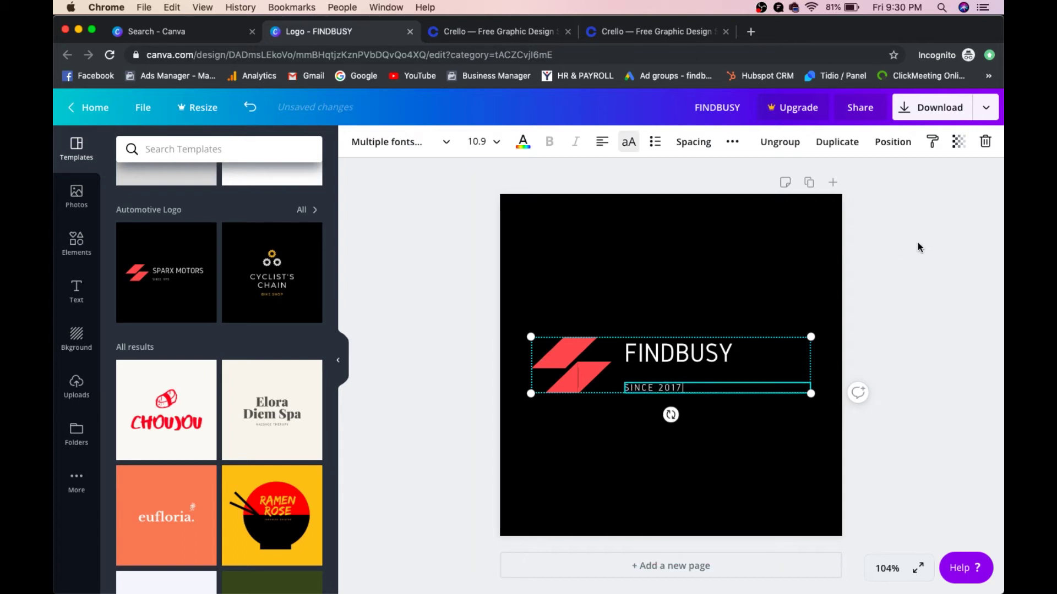
{"action": "left_click", "coordinate": [918, 246]}
Step: Recolour the logo's lower slanted shape purple
{"action": "left_click", "coordinate": [563, 385]}
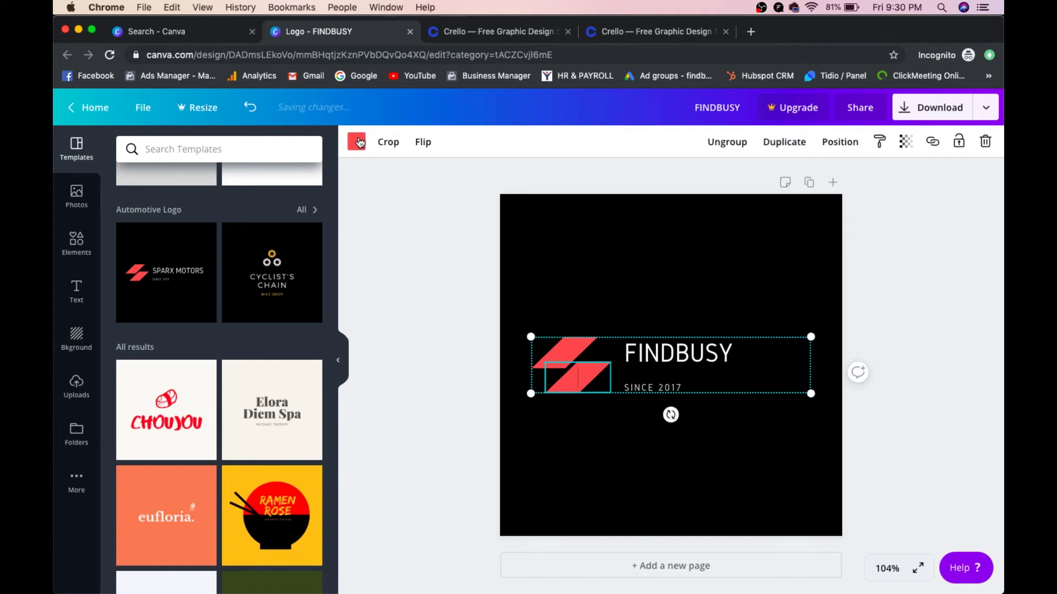
{"action": "left_click", "coordinate": [357, 142]}
{"action": "left_click", "coordinate": [241, 293]}
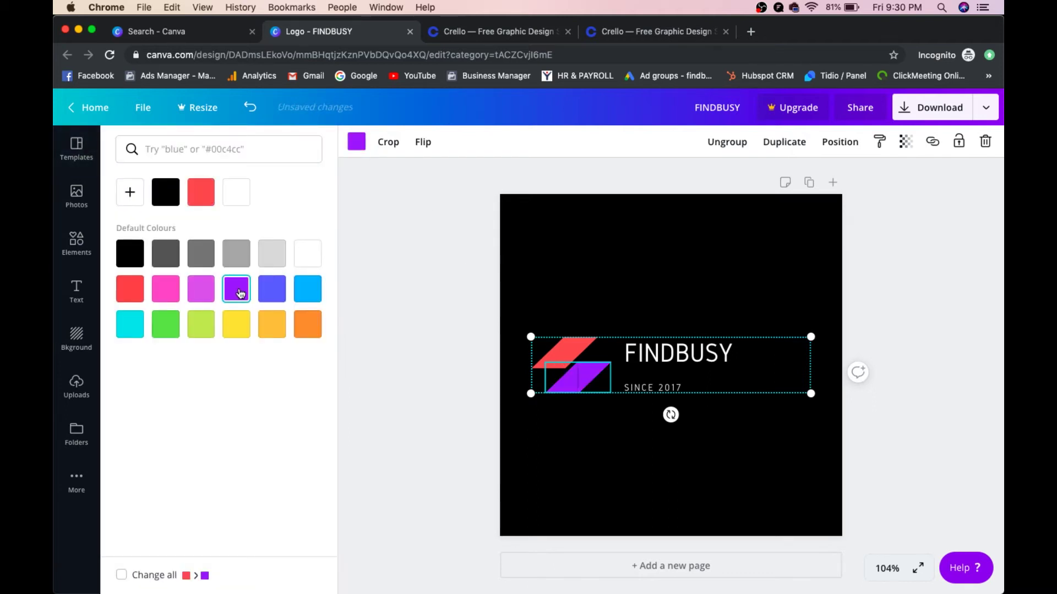
{"action": "left_click", "coordinate": [431, 258]}
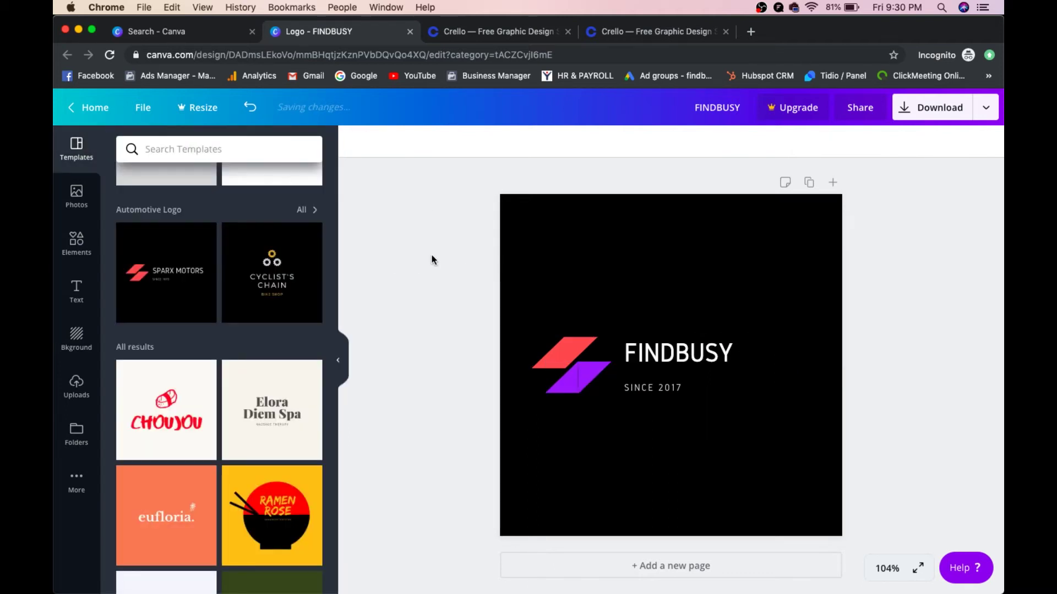
{"action": "left_click", "coordinate": [86, 237]}
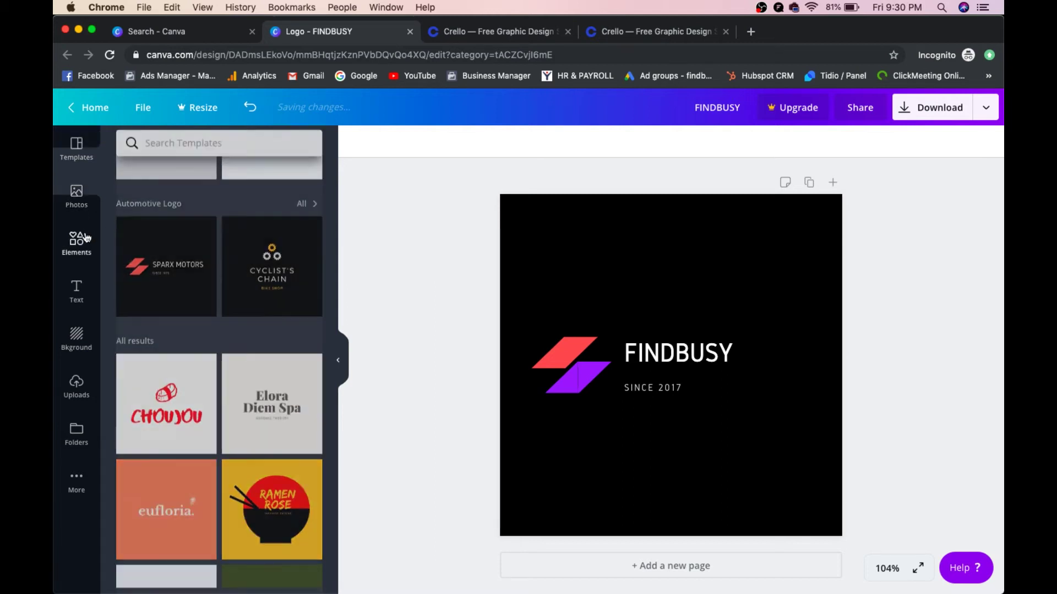
{"action": "left_click", "coordinate": [181, 150]}
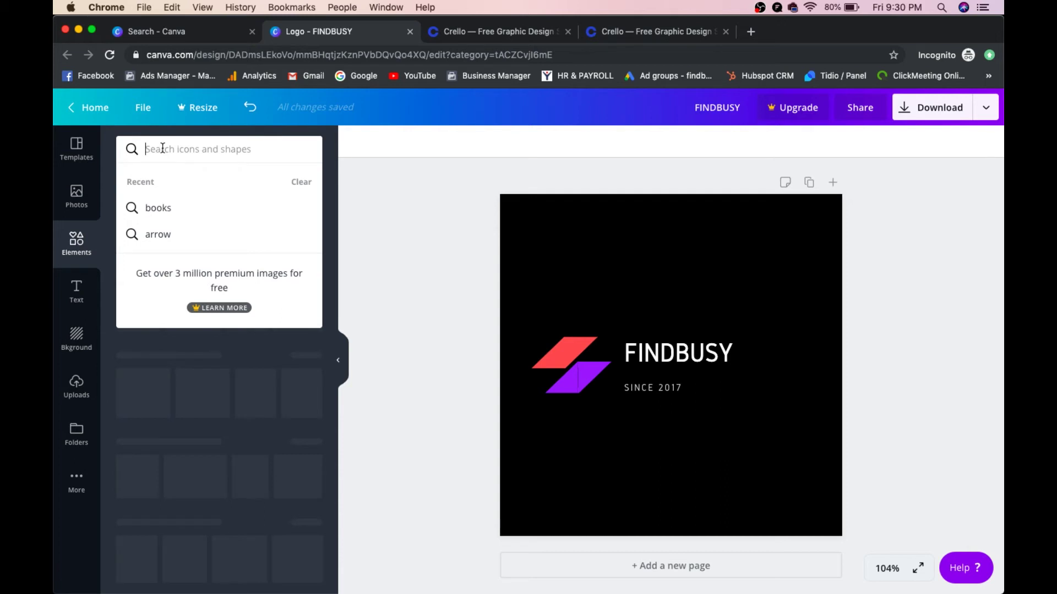
Step: Search the graphic elements, trying 'facebook' and 'training' before settling on 'book'
{"action": "type", "text": "facebook"}
{"action": "key", "text": "Return"}
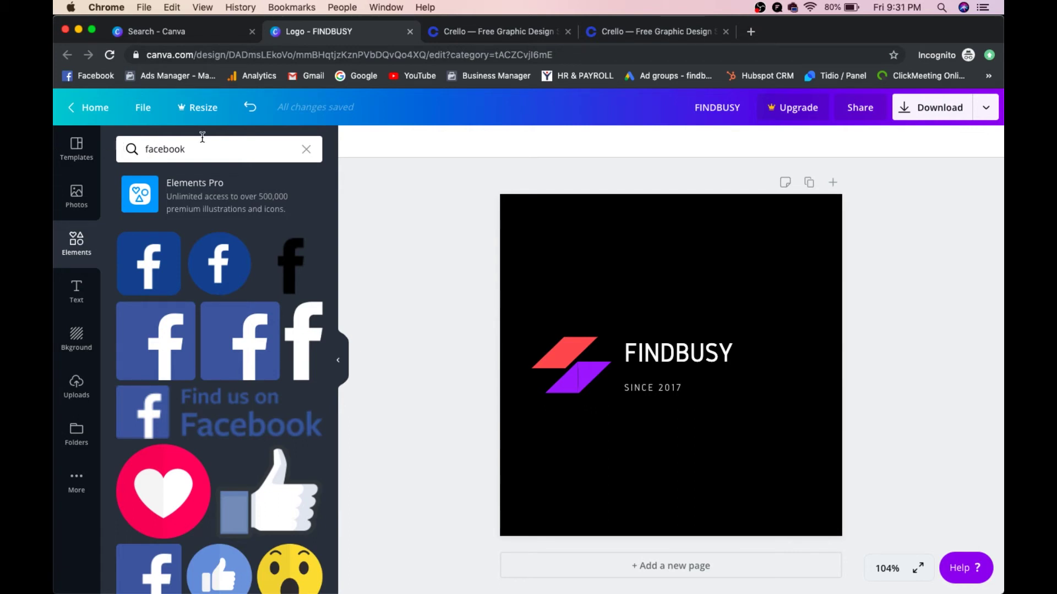
{"action": "left_click", "coordinate": [168, 146]}
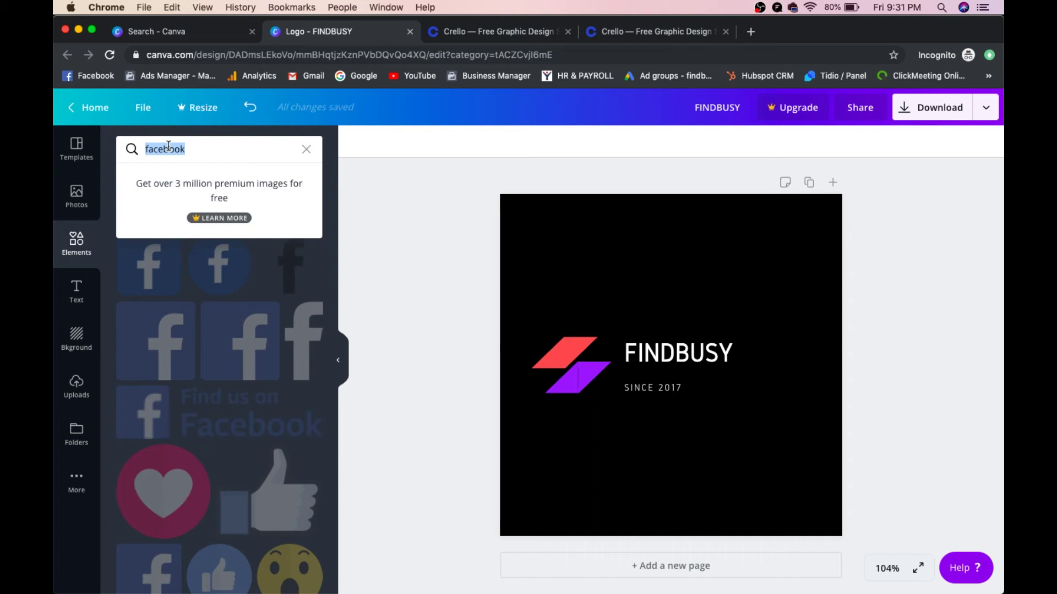
{"action": "type", "text": "training"}
{"action": "key", "text": "Return"}
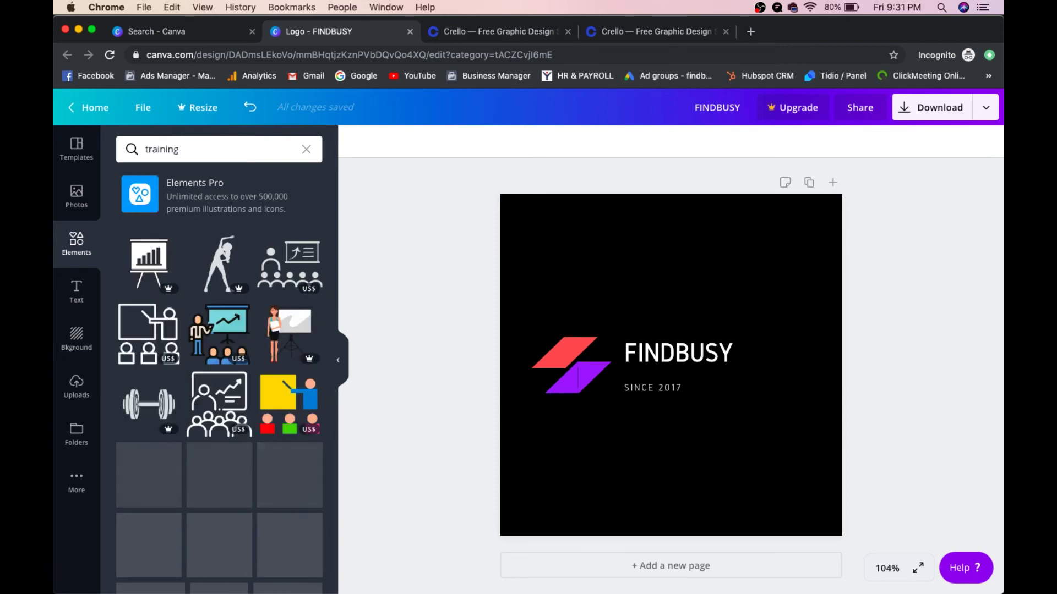
{"action": "scroll", "coordinate": [127, 300], "scroll_direction": "down", "scroll_amount": 3}
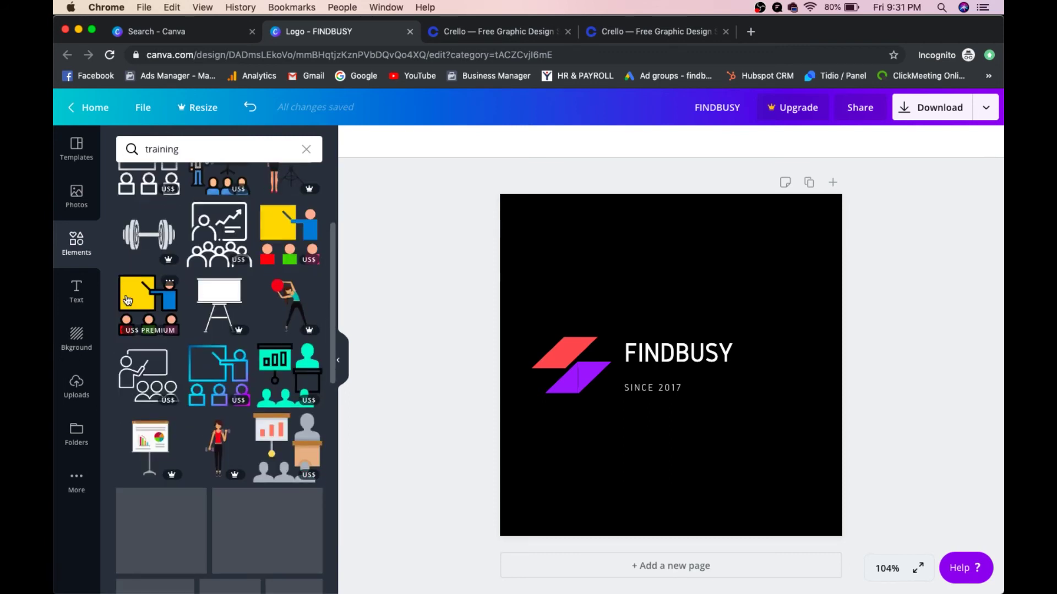
{"action": "scroll", "coordinate": [137, 193], "scroll_direction": "up", "scroll_amount": 3}
{"action": "left_click", "coordinate": [140, 157]}
{"action": "key", "text": "super+a"}
{"action": "type", "text": "book"}
{"action": "left_click", "coordinate": [195, 233]}
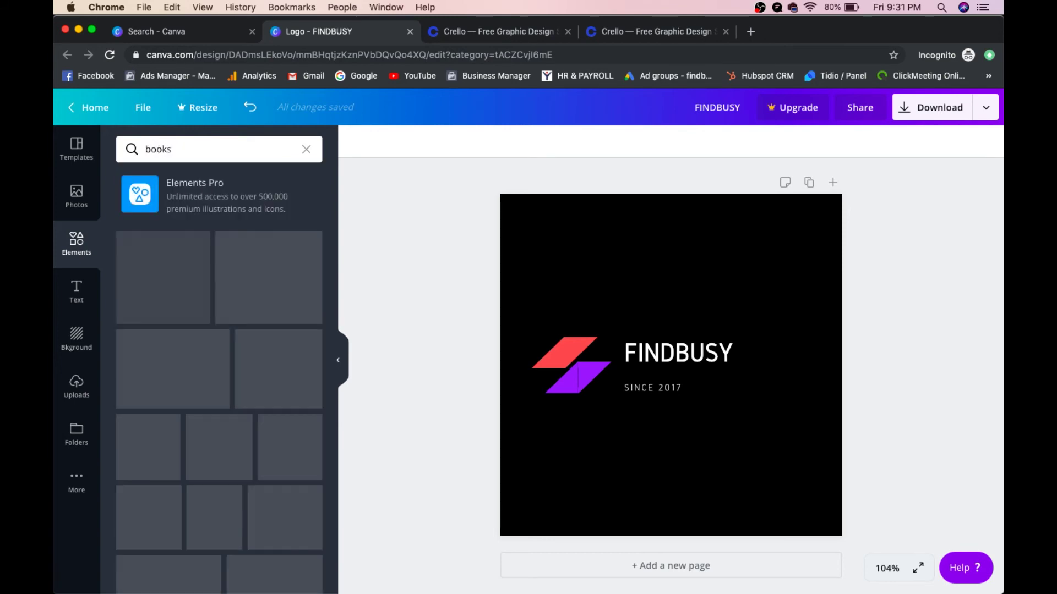
Step: Add the girl-reading-a-book illustration and shrink it to icon size near the logo text
{"action": "left_click", "coordinate": [220, 259]}
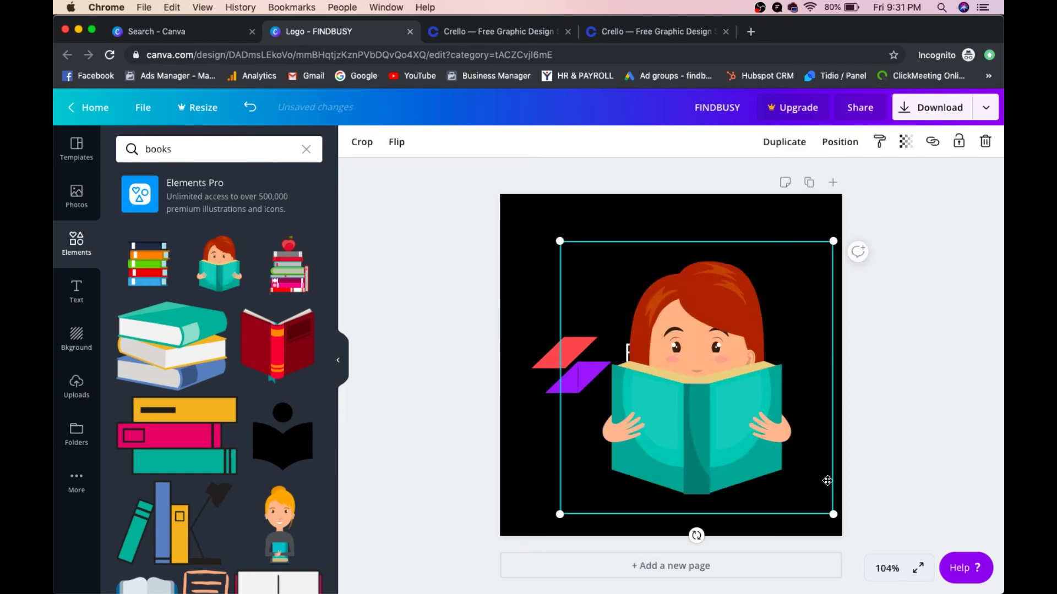
{"action": "left_click_drag", "start_coordinate": [832, 514], "coordinate": [585, 307]}
{"action": "left_click_drag", "start_coordinate": [585, 267], "coordinate": [669, 314]}
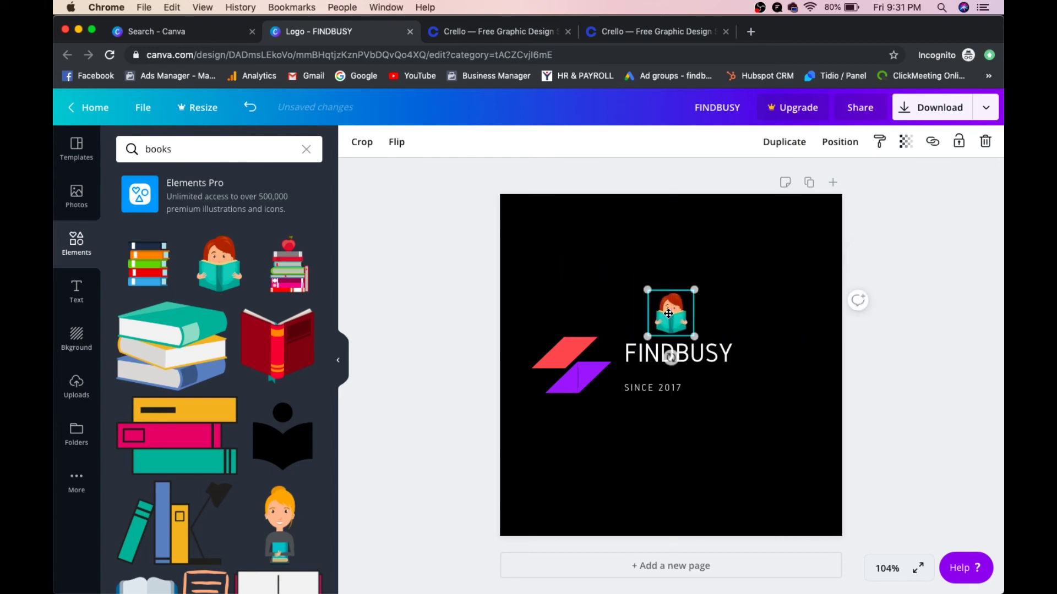
Step: Delete the red and purple slanted shapes and place the girl icon left of FINDBUSY
{"action": "left_click", "coordinate": [576, 349]}
{"action": "key", "text": "Delete"}
{"action": "left_click", "coordinate": [577, 380]}
{"action": "key", "text": "Delete"}
{"action": "left_click_drag", "start_coordinate": [660, 335], "coordinate": [596, 365]}
{"action": "left_click", "coordinate": [954, 265]}
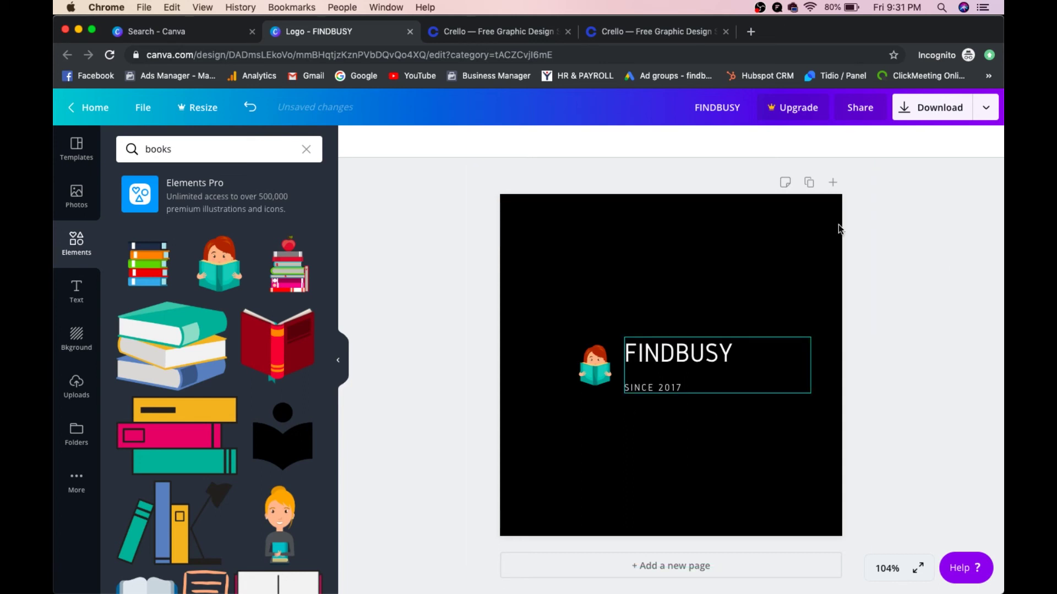
Step: Download the logo as FINDBUSY.png and check the saved image in Preview
{"action": "left_click", "coordinate": [938, 118]}
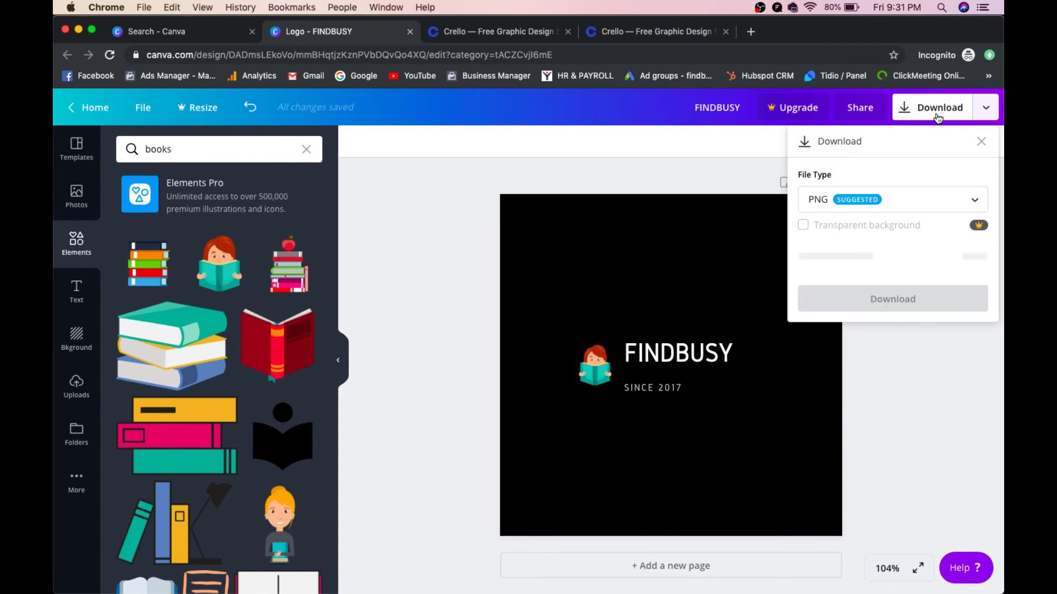
{"action": "left_click", "coordinate": [914, 199]}
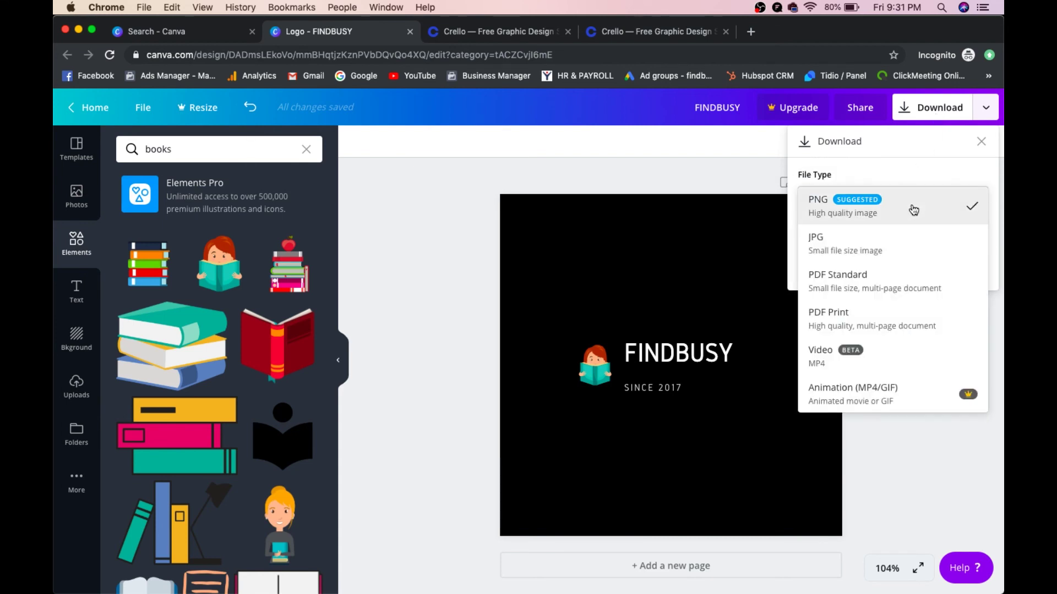
{"action": "left_click", "coordinate": [913, 209]}
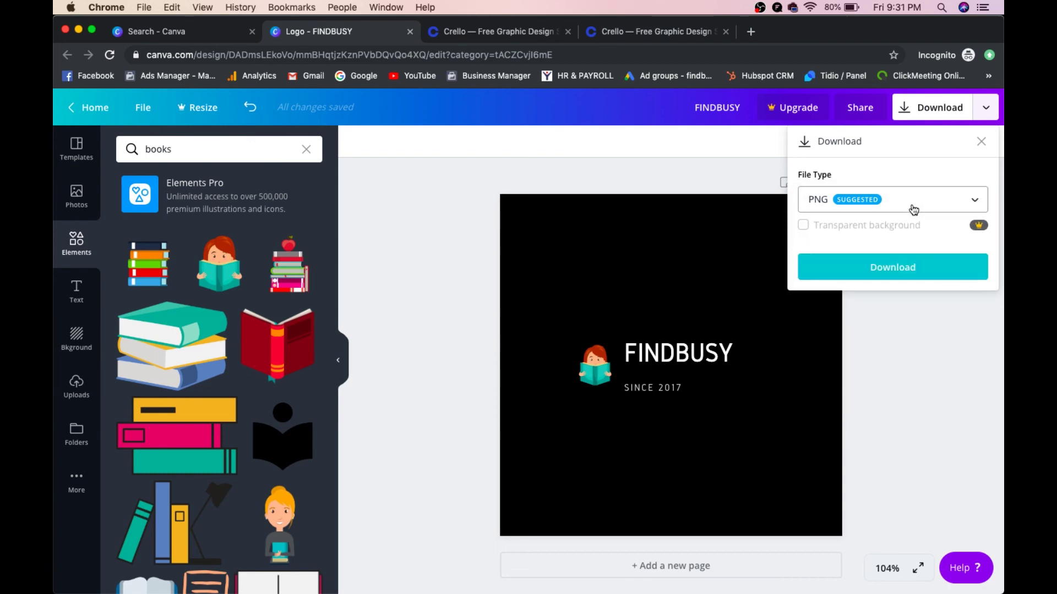
{"action": "left_click", "coordinate": [910, 265]}
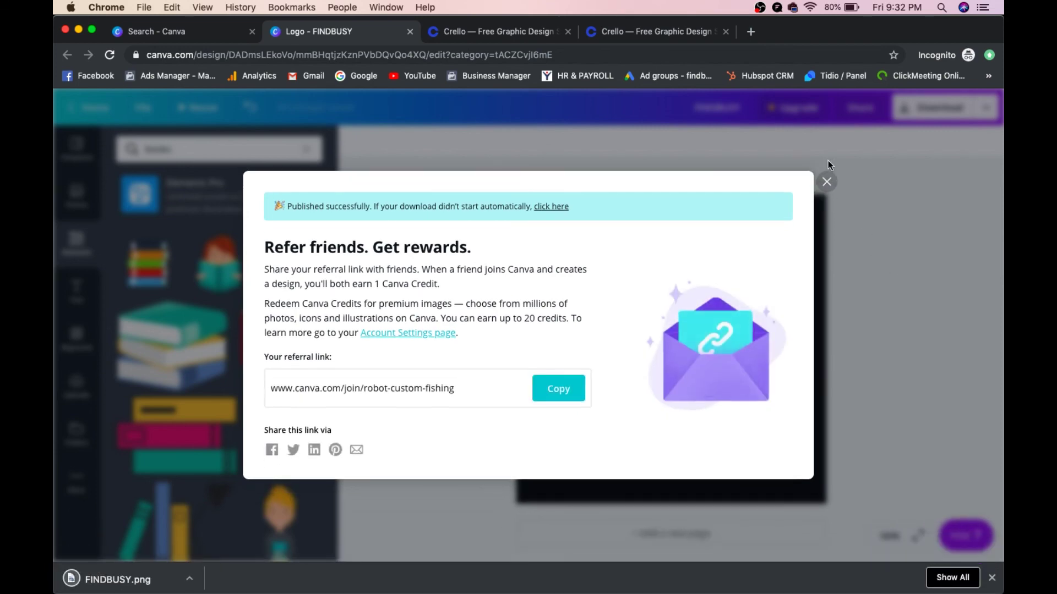
{"action": "left_click", "coordinate": [826, 181]}
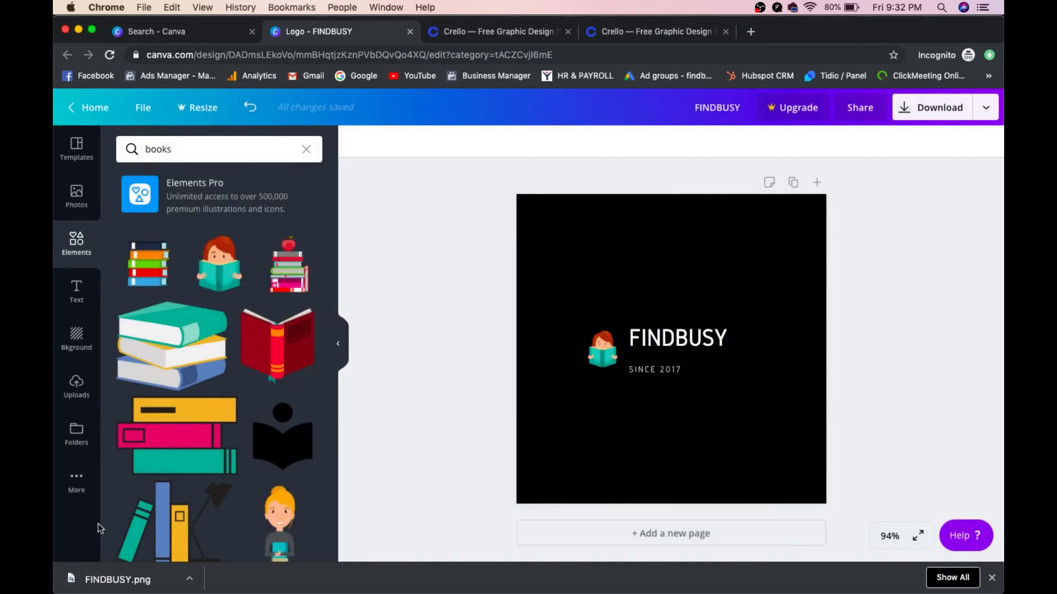
{"action": "left_click", "coordinate": [88, 575]}
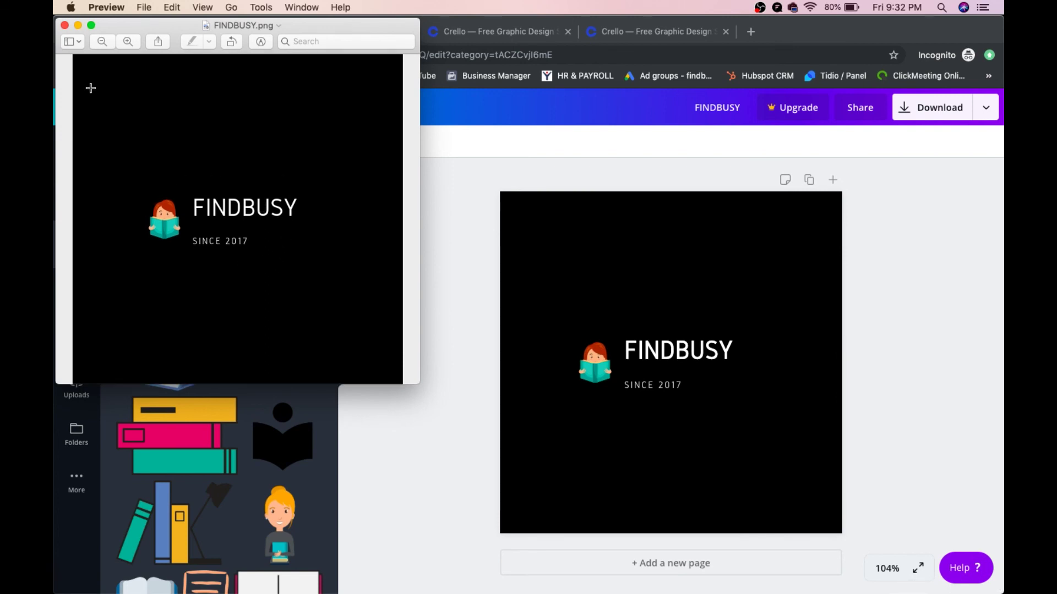
{"action": "left_click", "coordinate": [64, 25]}
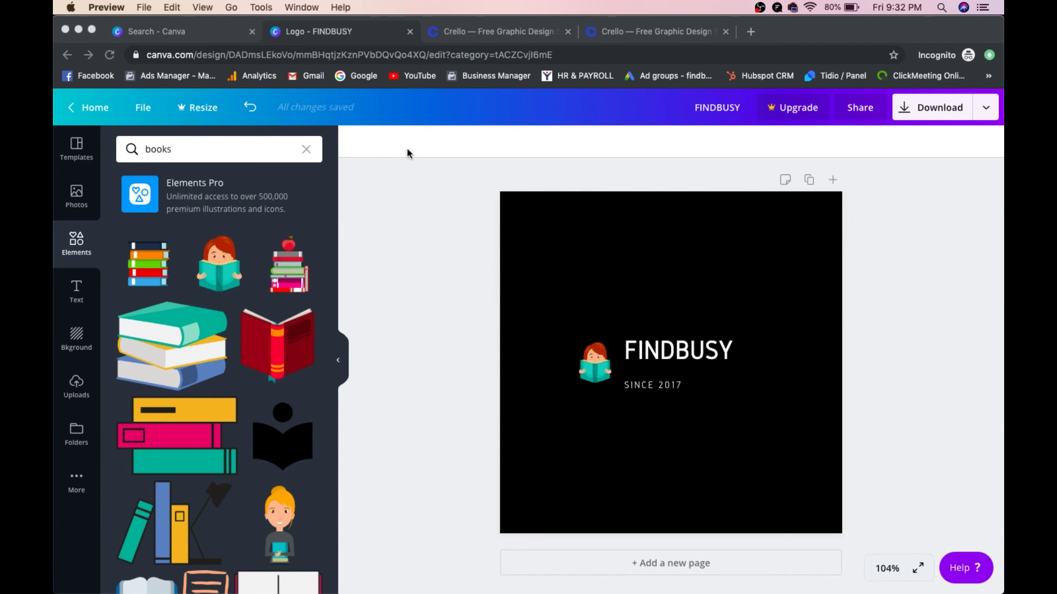